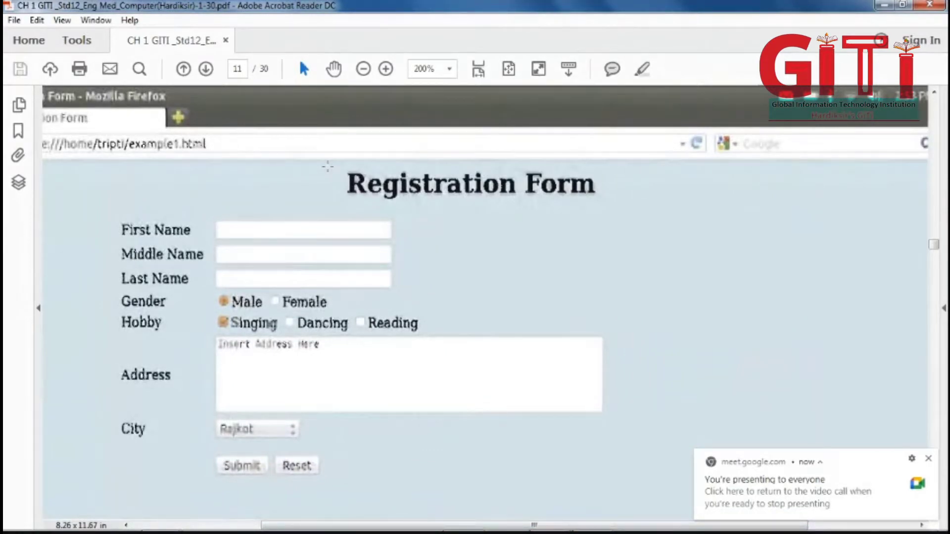
Point out the registration form's heading, field labels, name boxes, gender and hobby options, address area and city list in turn.
{"action": "left_click_drag", "start_coordinate": [329, 169], "coordinate": [603, 198]}
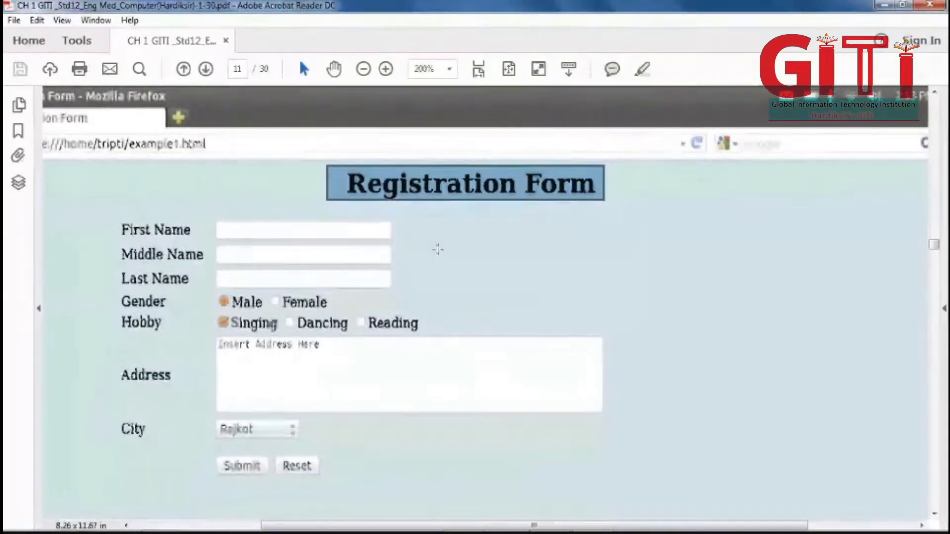
{"action": "left_click_drag", "start_coordinate": [144, 200], "coordinate": [144, 488]}
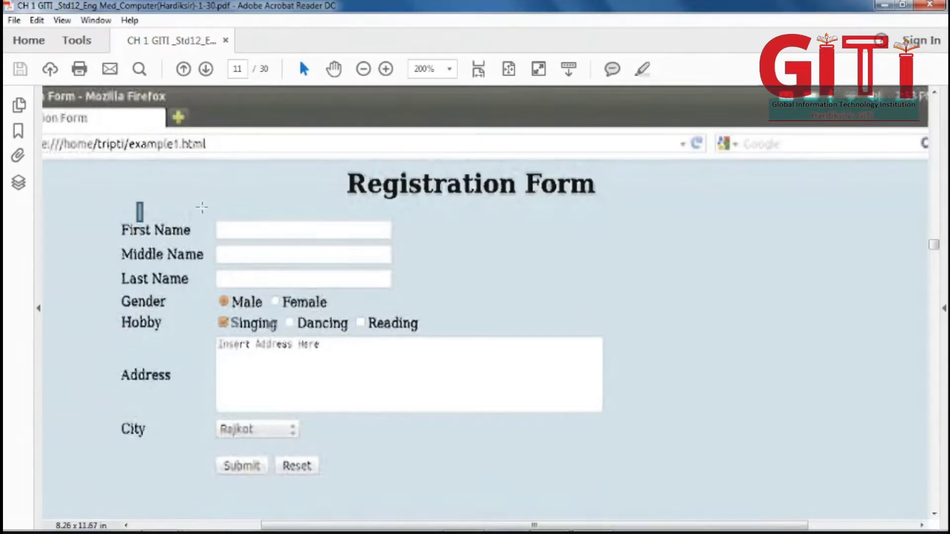
{"action": "left_click_drag", "start_coordinate": [203, 209], "coordinate": [405, 292]}
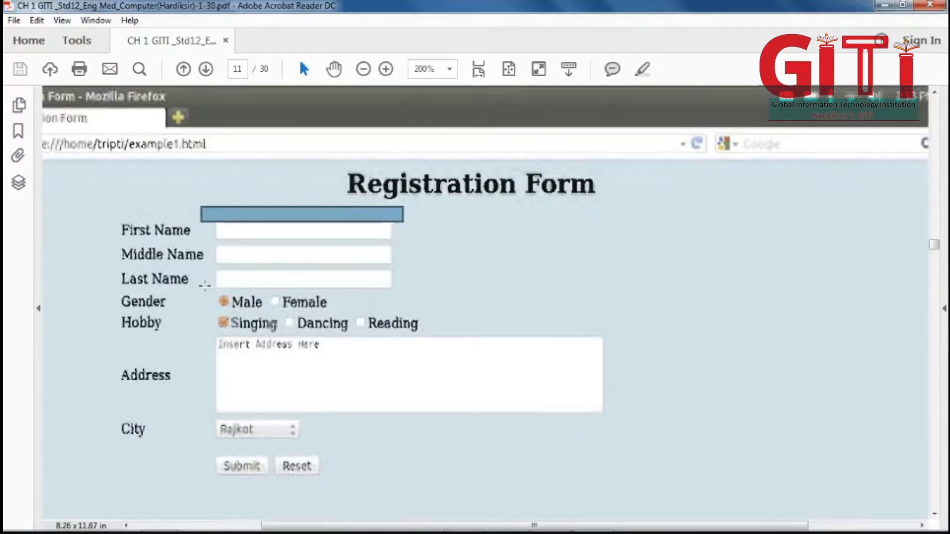
{"action": "left_click_drag", "start_coordinate": [204, 286], "coordinate": [341, 317]}
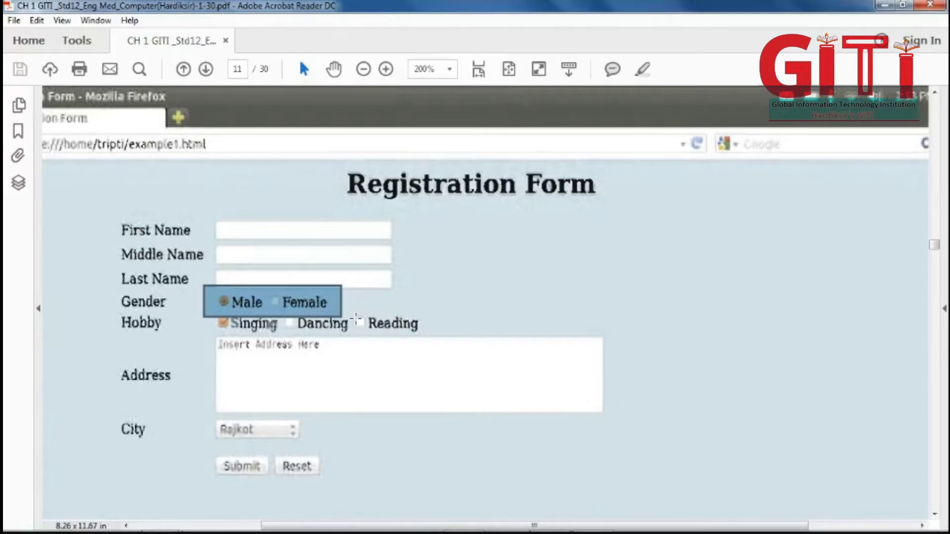
{"action": "left_click", "coordinate": [203, 315]}
{"action": "left_click_drag", "start_coordinate": [208, 315], "coordinate": [448, 335]}
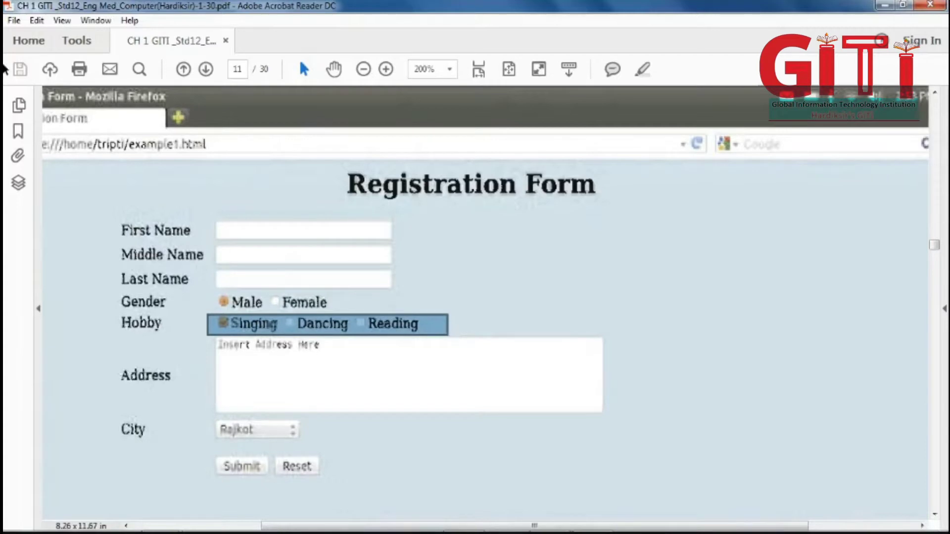
{"action": "left_click_drag", "start_coordinate": [98, 355], "coordinate": [197, 403]}
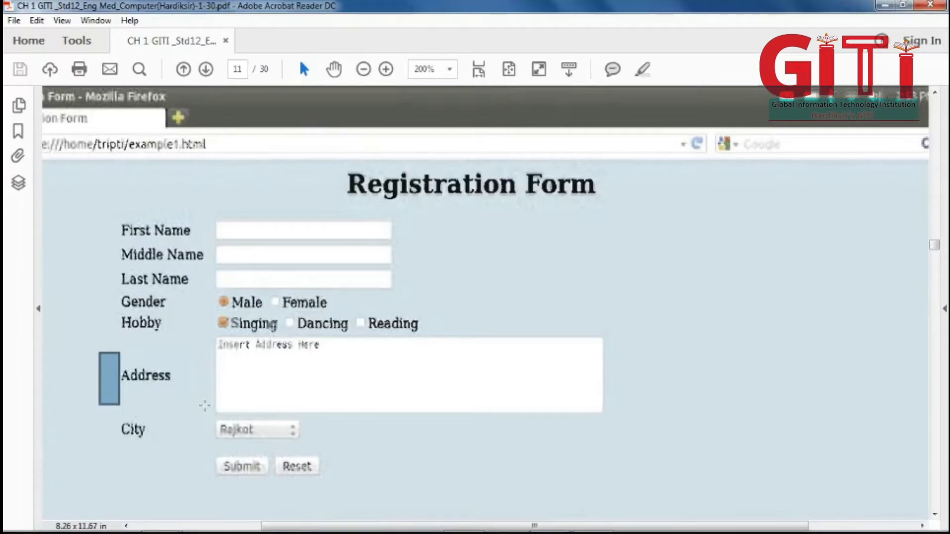
{"action": "mouse_move", "coordinate": [93, 418]}
{"action": "left_mouse_down"}
{"action": "mouse_move", "coordinate": [307, 436]}
{"action": "mouse_move", "coordinate": [324, 446]}
{"action": "left_mouse_up"}
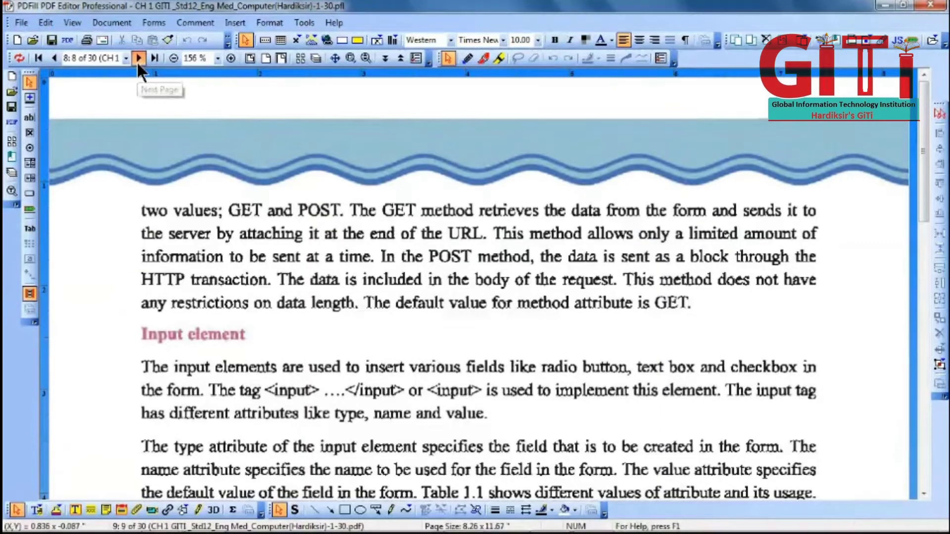
Page through the chapter PDF in PDFill PDF Editor to the registration form figure on page 11.
{"action": "left_click", "coordinate": [138, 58]}
{"action": "left_click", "coordinate": [138, 58]}
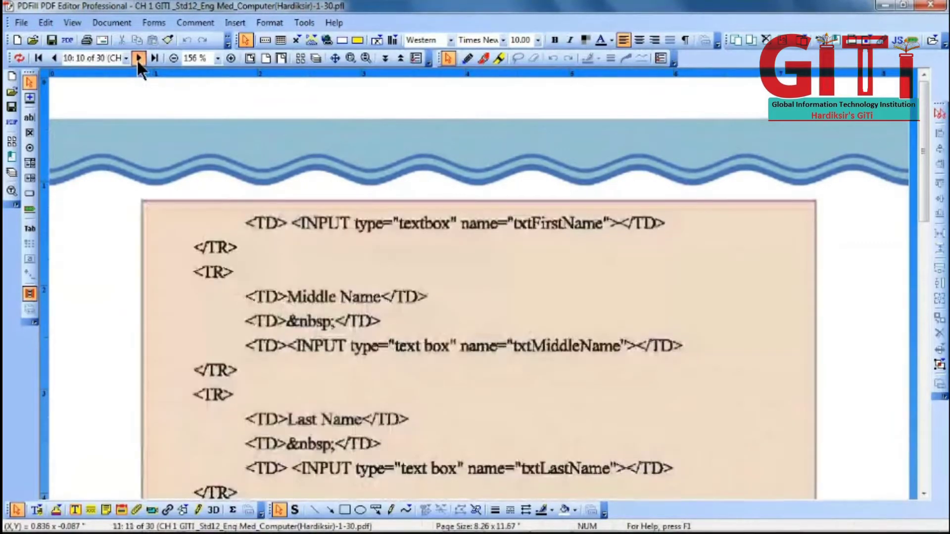
{"action": "left_click", "coordinate": [138, 59]}
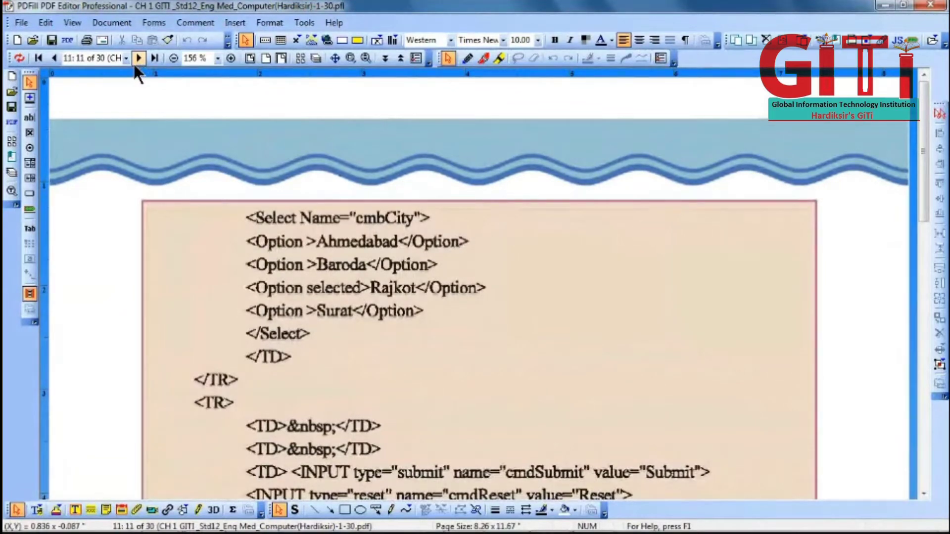
{"action": "left_click", "coordinate": [138, 58]}
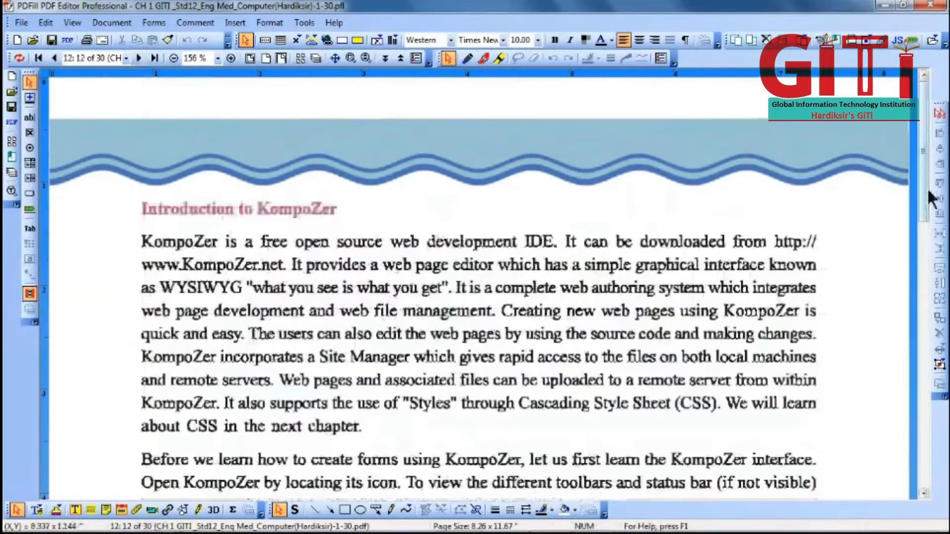
{"action": "left_click_drag", "start_coordinate": [925, 184], "coordinate": [921, 279]}
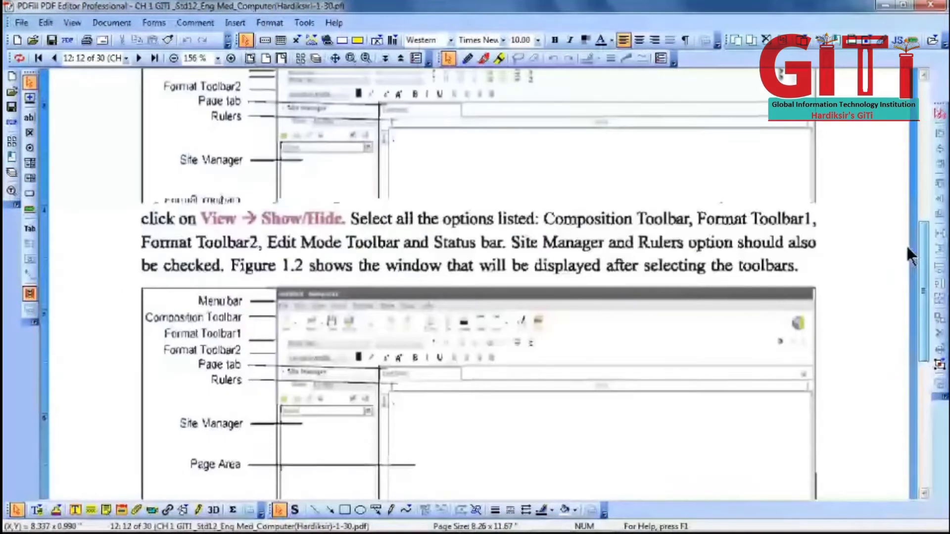
{"action": "scroll", "coordinate": [906, 245], "scroll_direction": "up", "scroll_amount": 5}
{"action": "scroll", "coordinate": [874, 119], "scroll_direction": "up", "scroll_amount": 2}
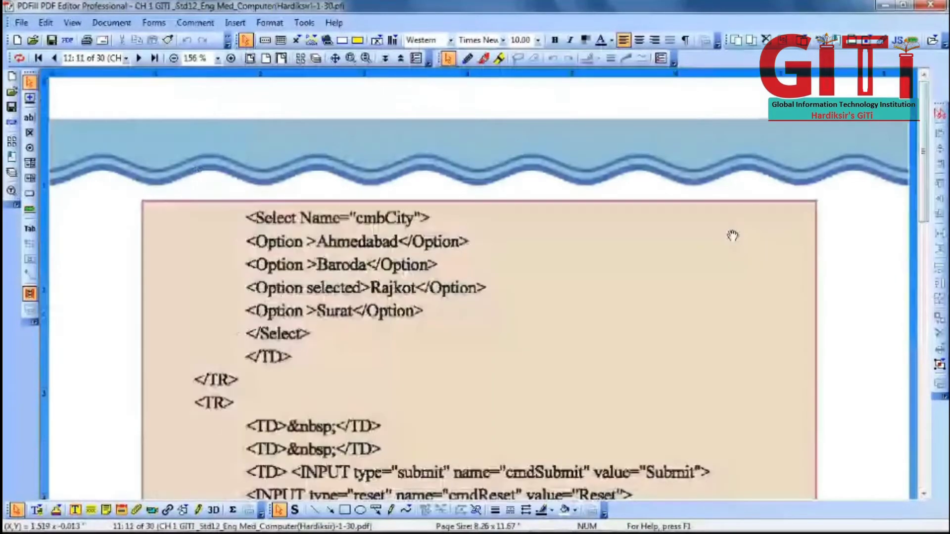
{"action": "left_click_drag", "start_coordinate": [926, 168], "coordinate": [896, 382]}
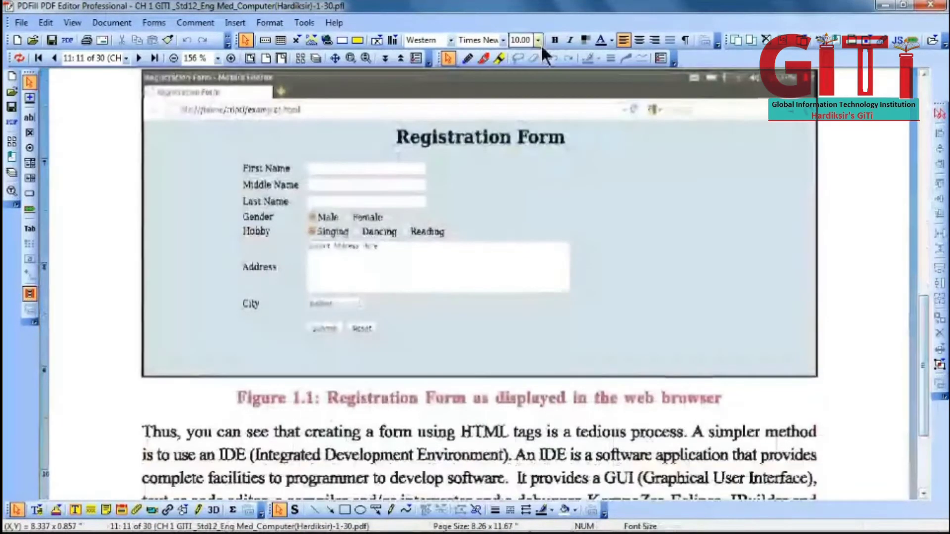
Mark the form's labels, name boxes, gender, hobby, address, city, Submit and Reset in Figure 1.1 with magenta highlighter strokes.
{"action": "left_click", "coordinate": [499, 58]}
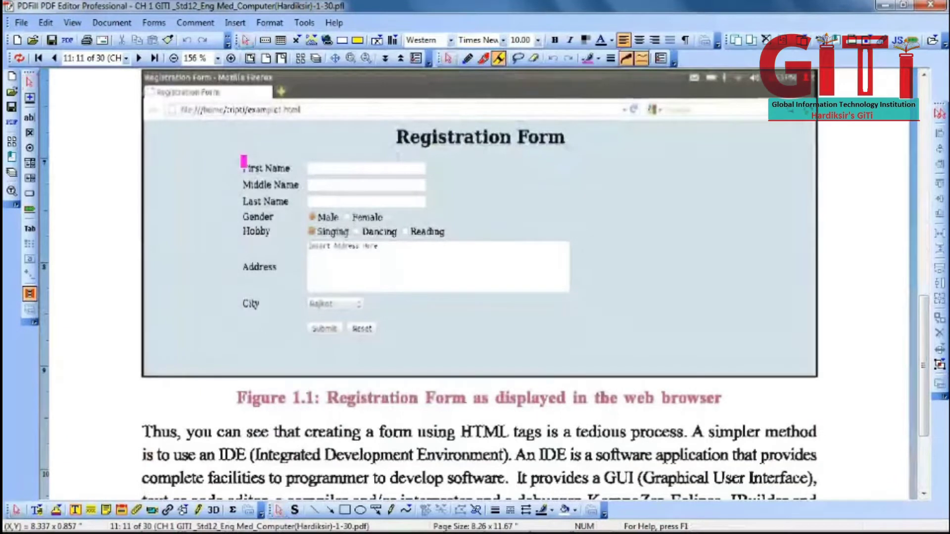
{"action": "left_click_drag", "start_coordinate": [243, 157], "coordinate": [245, 317]}
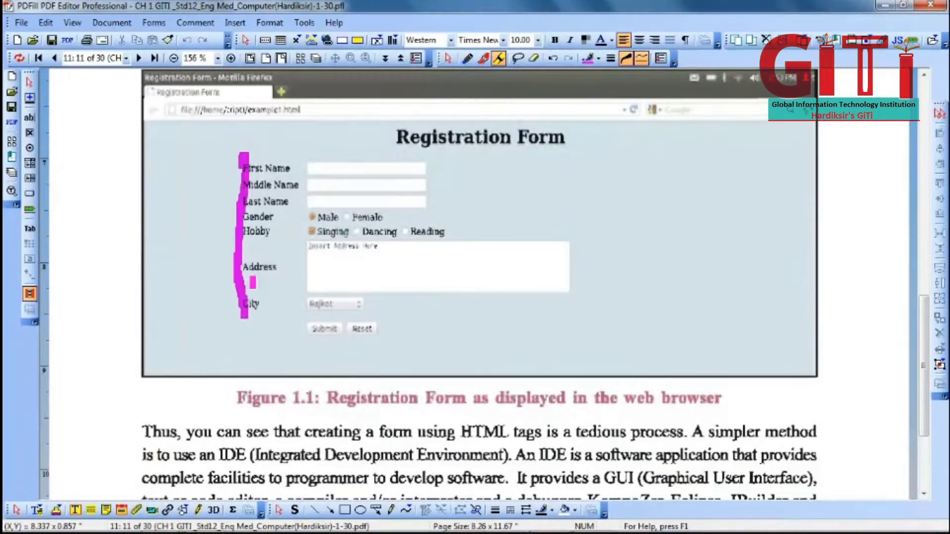
{"action": "mouse_move", "coordinate": [442, 145]}
{"action": "left_mouse_down"}
{"action": "mouse_move", "coordinate": [445, 194]}
{"action": "mouse_move", "coordinate": [434, 215]}
{"action": "left_mouse_up"}
{"action": "left_click_drag", "start_coordinate": [304, 208], "coordinate": [386, 207]}
{"action": "left_click_drag", "start_coordinate": [292, 231], "coordinate": [415, 231]}
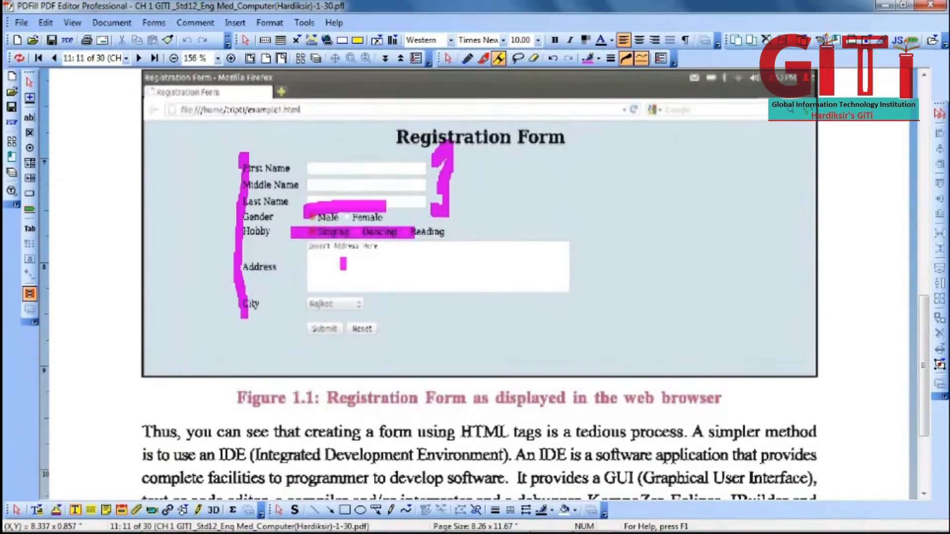
{"action": "left_click_drag", "start_coordinate": [327, 269], "coordinate": [405, 268]}
{"action": "left_click_drag", "start_coordinate": [311, 306], "coordinate": [385, 304]}
{"action": "left_click_drag", "start_coordinate": [319, 336], "coordinate": [319, 347]}
{"action": "mouse_move", "coordinate": [341, 335]}
{"action": "left_mouse_down"}
{"action": "mouse_move", "coordinate": [341, 346]}
{"action": "mouse_move", "coordinate": [374, 346]}
{"action": "left_mouse_up"}
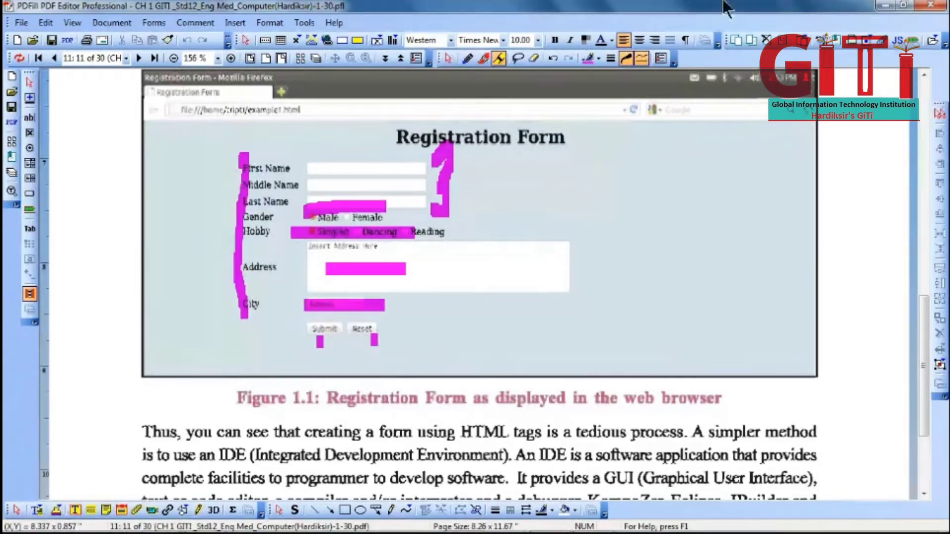
Minimize the PDF editor, PDF reader and file explorer windows to reveal the desktop.
{"action": "left_click", "coordinate": [884, 6]}
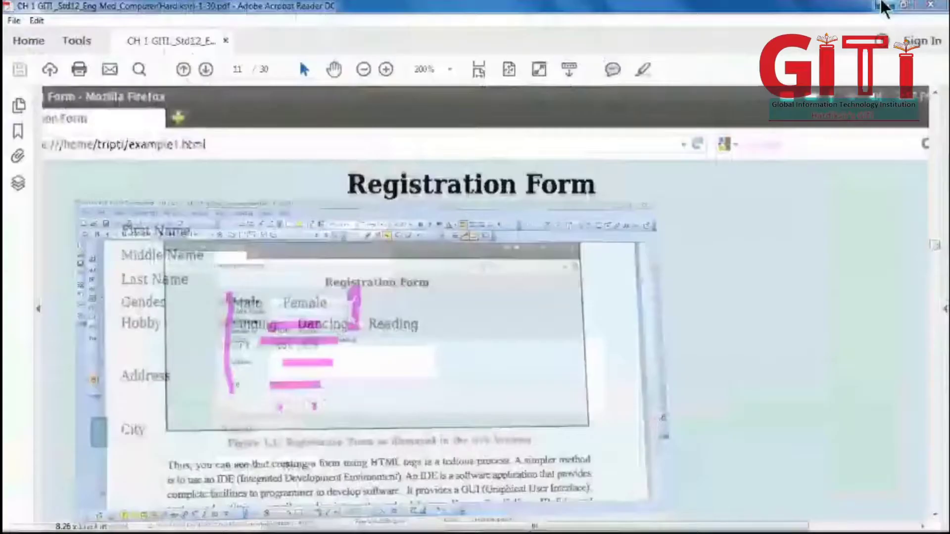
{"action": "left_click", "coordinate": [883, 7]}
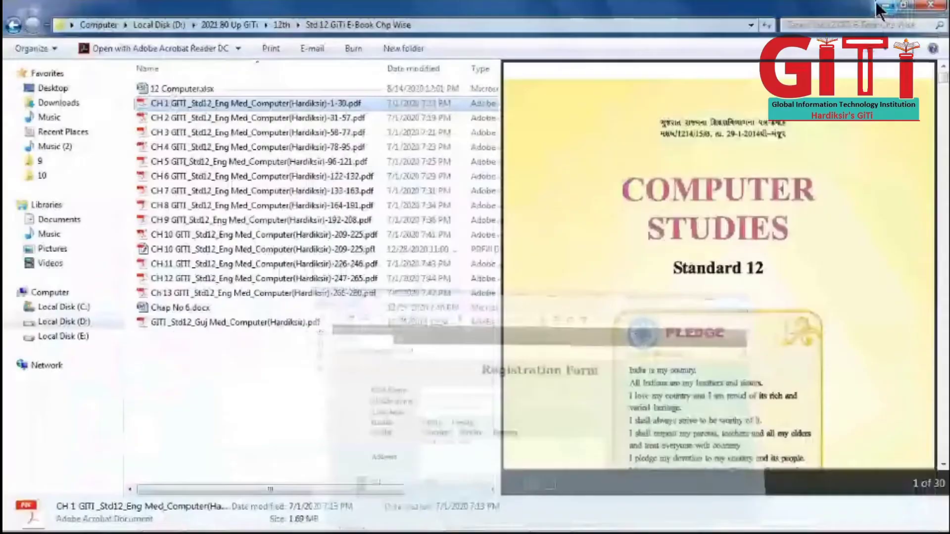
{"action": "left_click", "coordinate": [889, 6]}
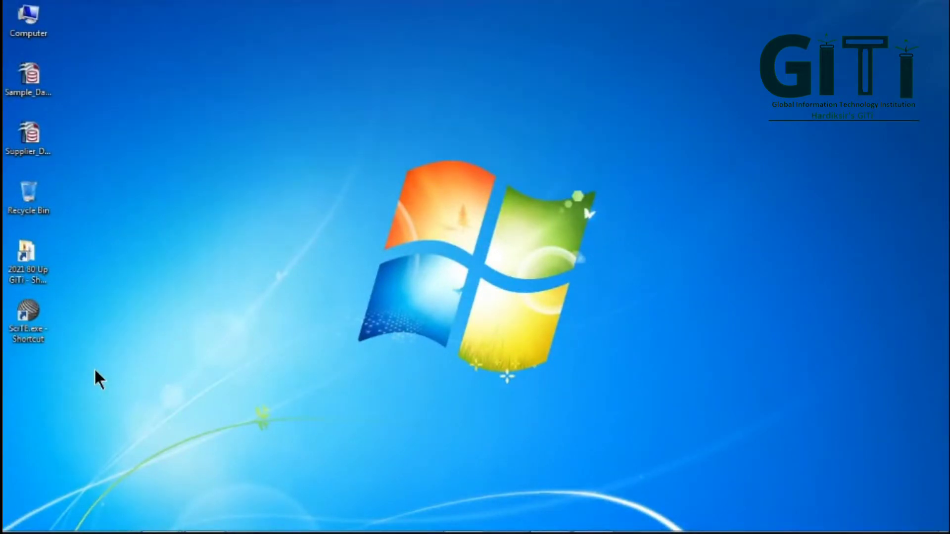
Start the Windows Magnifier and enlarge the desktop view in two zoom increments.
{"action": "mouse_move", "coordinate": [328, 505]}
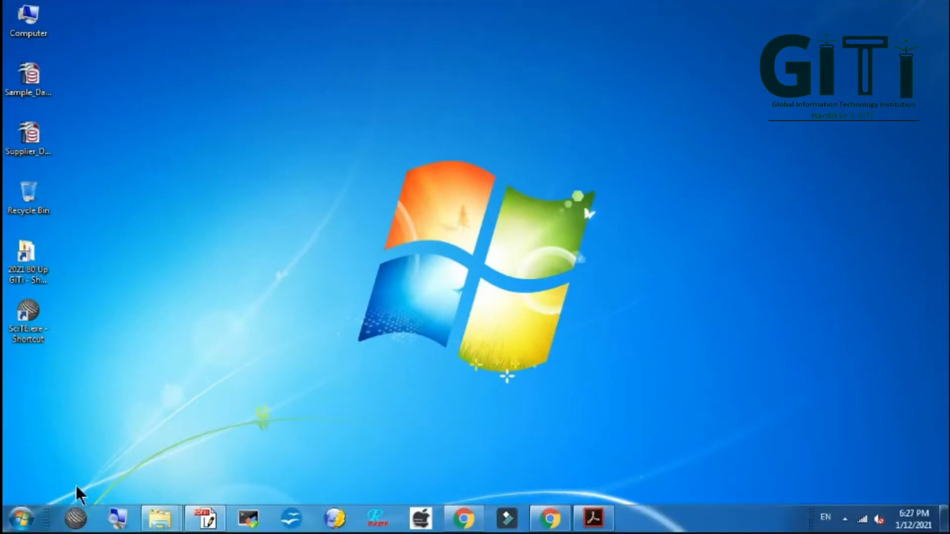
{"action": "left_click", "coordinate": [121, 520]}
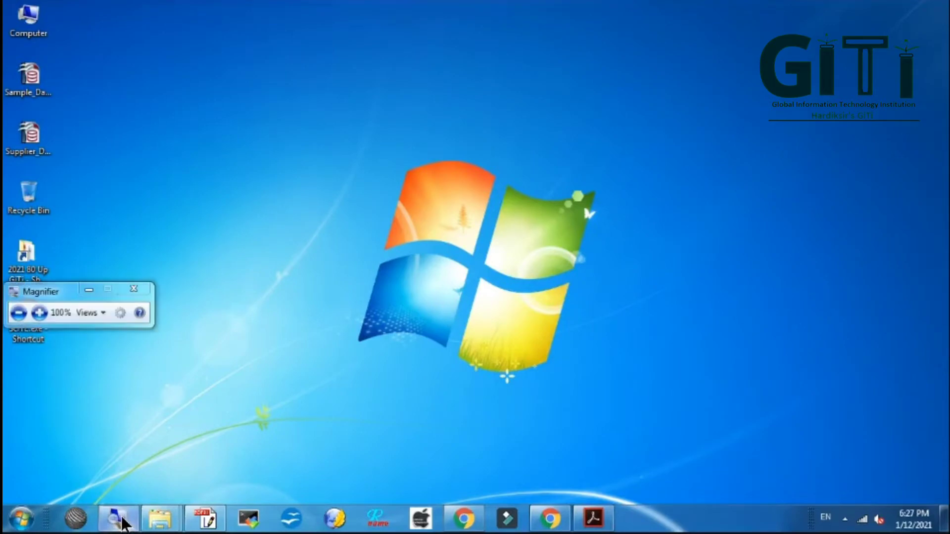
{"action": "left_click", "coordinate": [39, 313]}
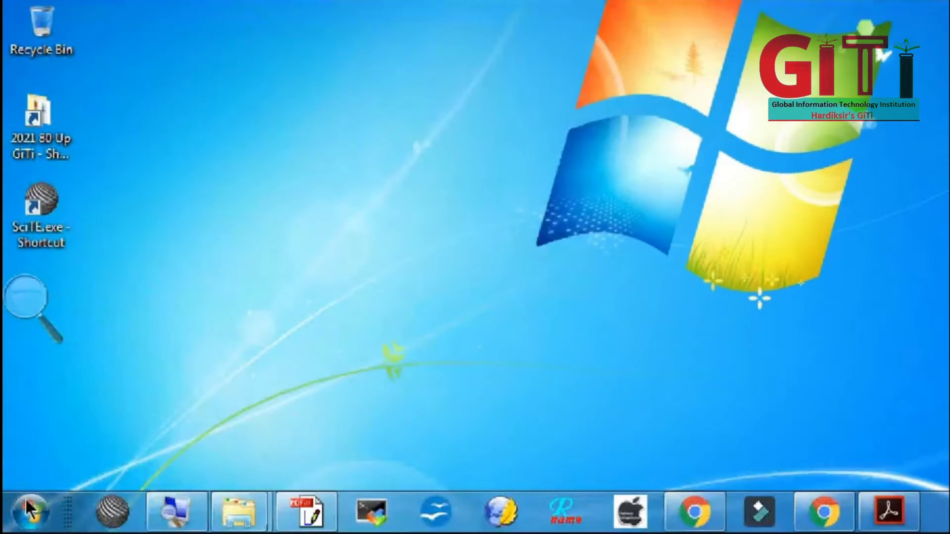
{"action": "left_click", "coordinate": [23, 383]}
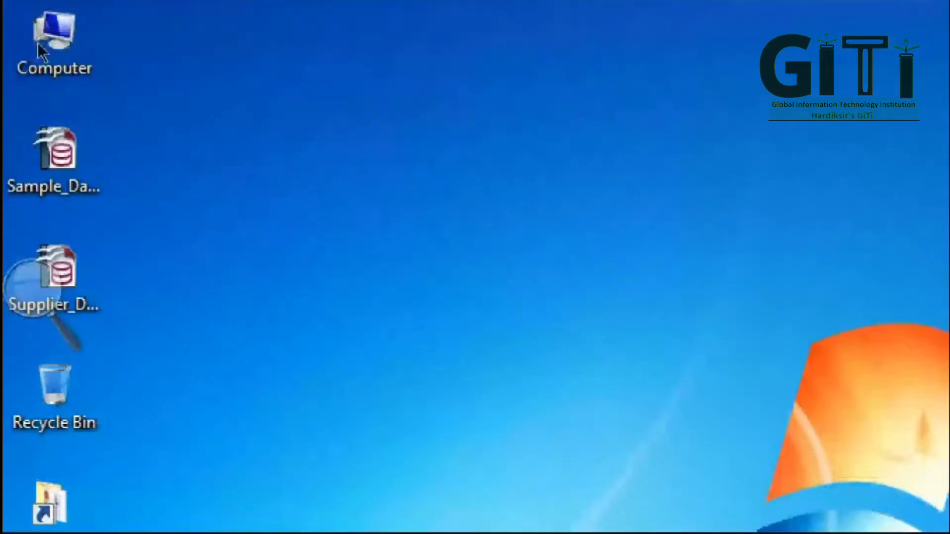
Open Local Disk (C:) from Computer and reduce the Magnifier zoom.
{"action": "double_click", "coordinate": [45, 30]}
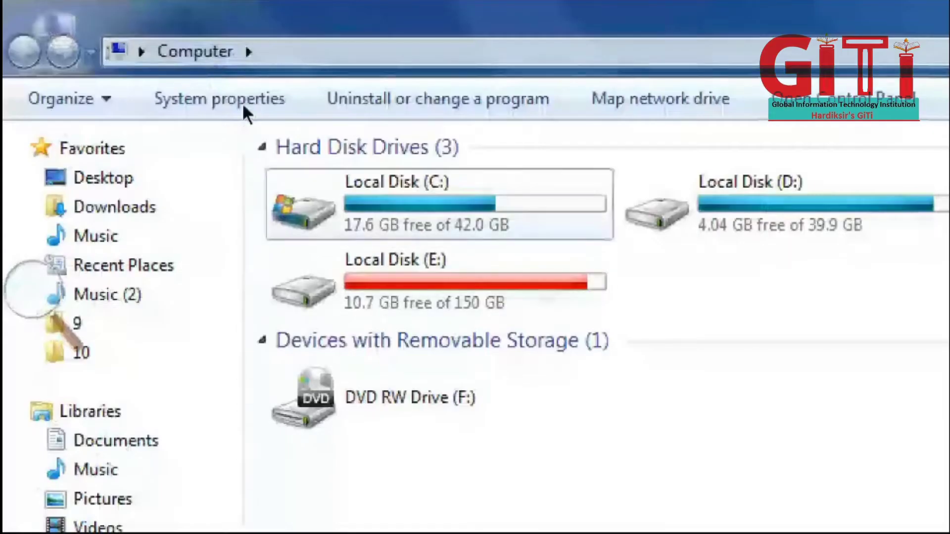
{"action": "double_click", "coordinate": [317, 203]}
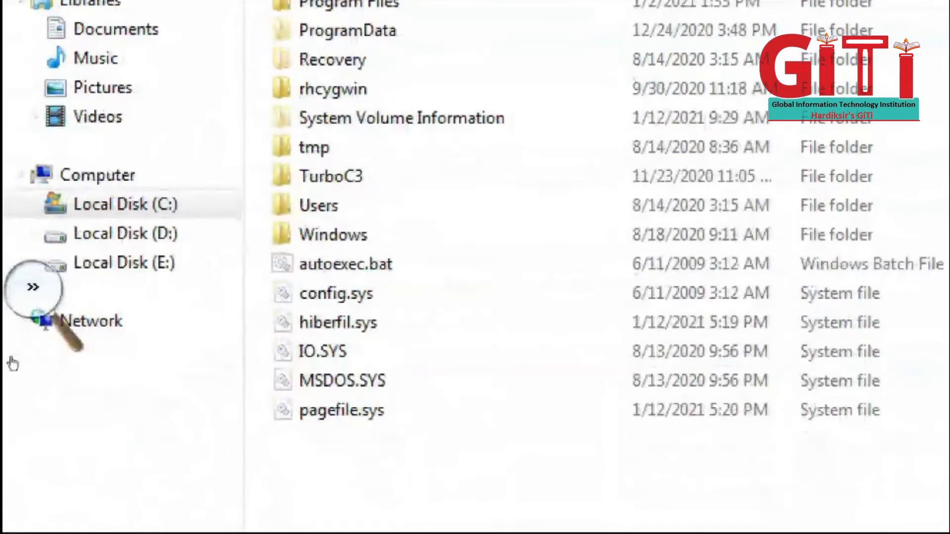
{"action": "left_click", "coordinate": [14, 336]}
{"action": "left_click", "coordinate": [18, 317]}
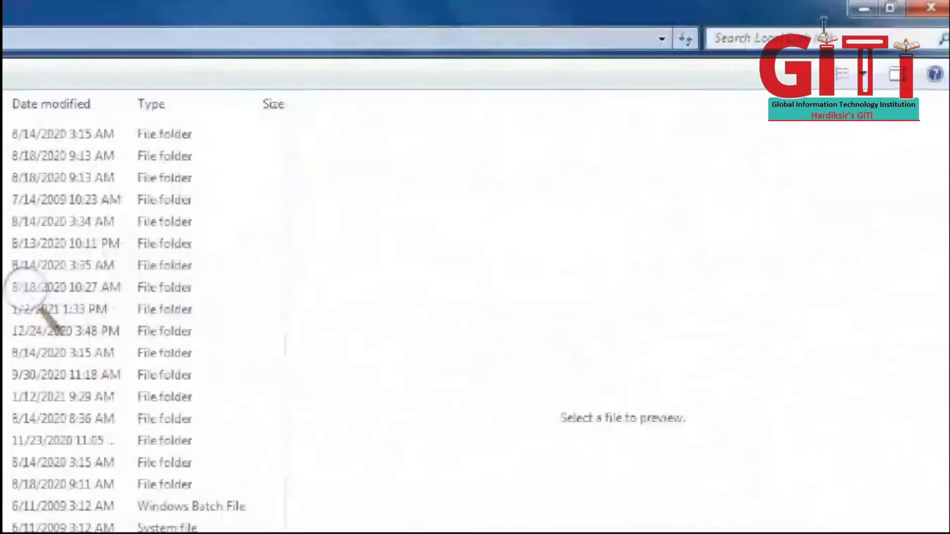
Search Local Disk (C:) for "kom".
{"action": "left_click", "coordinate": [829, 42]}
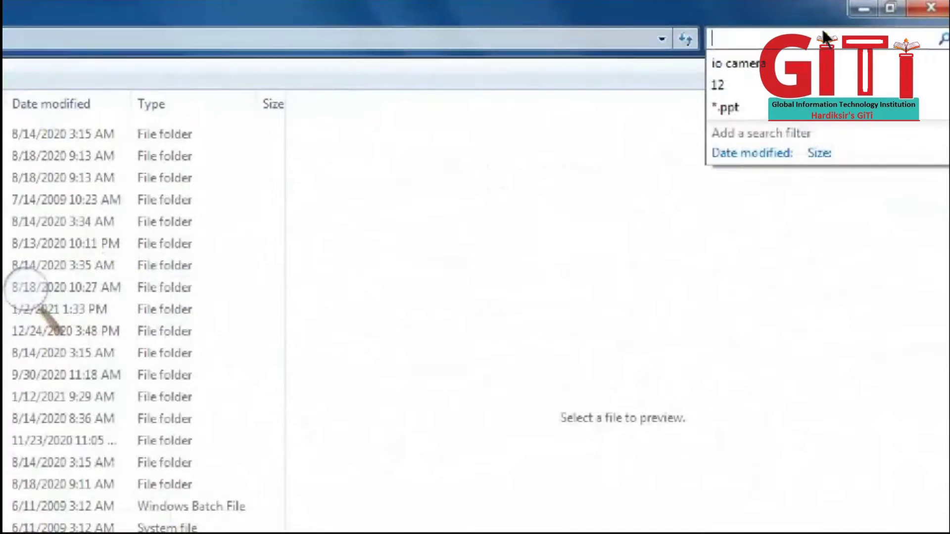
{"action": "type", "text": "om"}
{"action": "key", "text": "BackSpace"}
{"action": "key", "text": "BackSpace"}
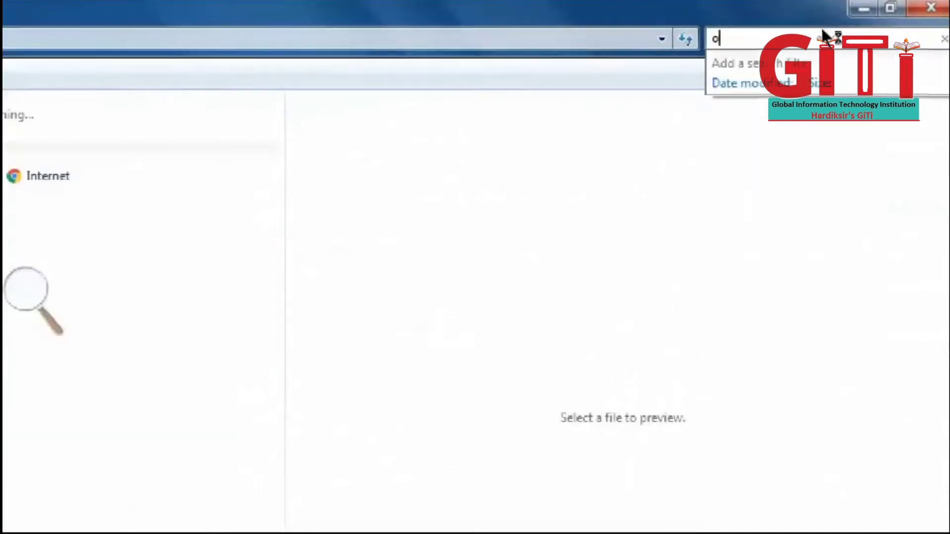
{"action": "type", "text": "k"}
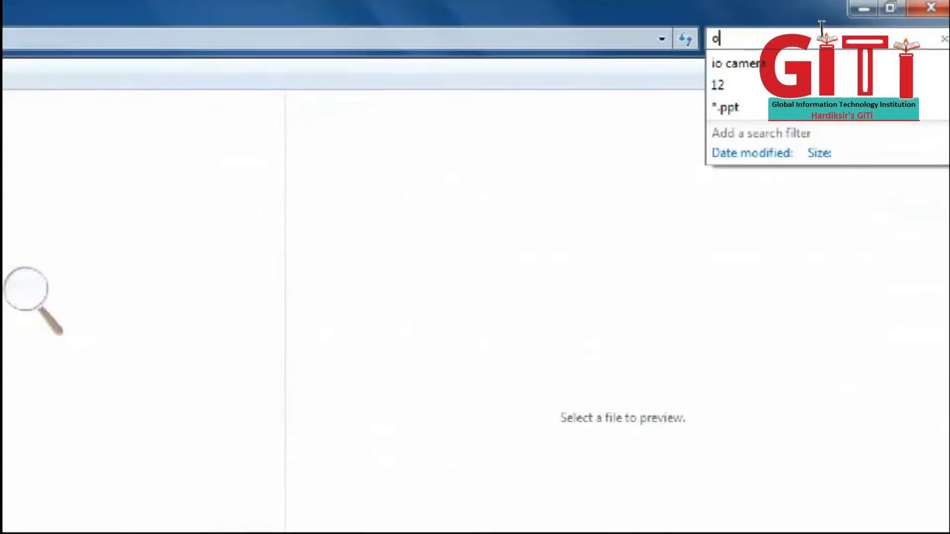
{"action": "type", "text": "om"}
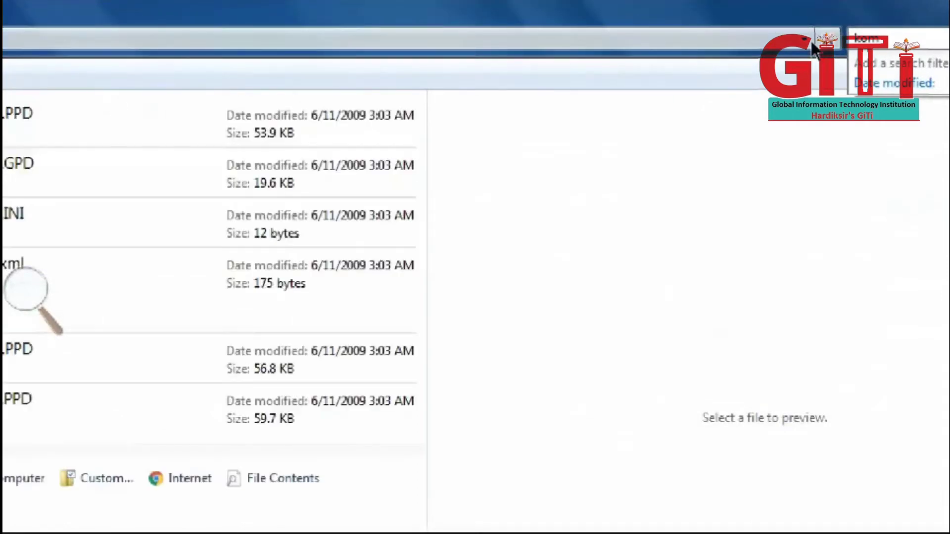
Go through the files found for "kom" one by one, then return to the first entry.
{"action": "key", "text": "Down"}
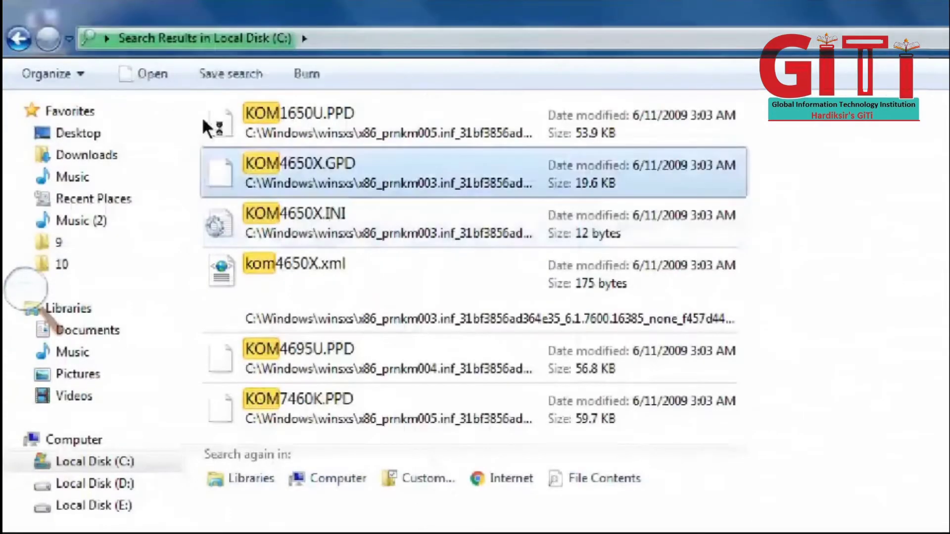
{"action": "key", "text": "Down"}
{"action": "key", "text": "Down"}
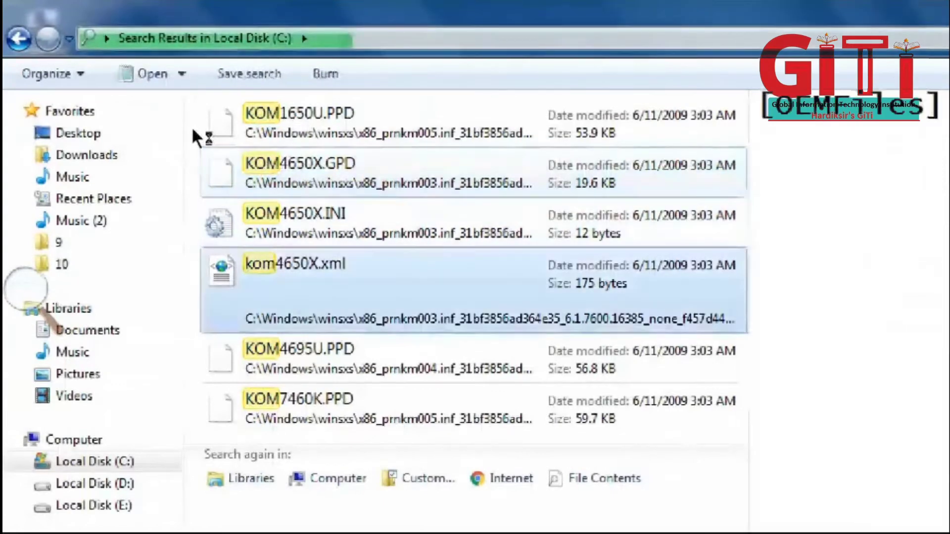
{"action": "key", "text": "Down"}
{"action": "key", "text": "Down"}
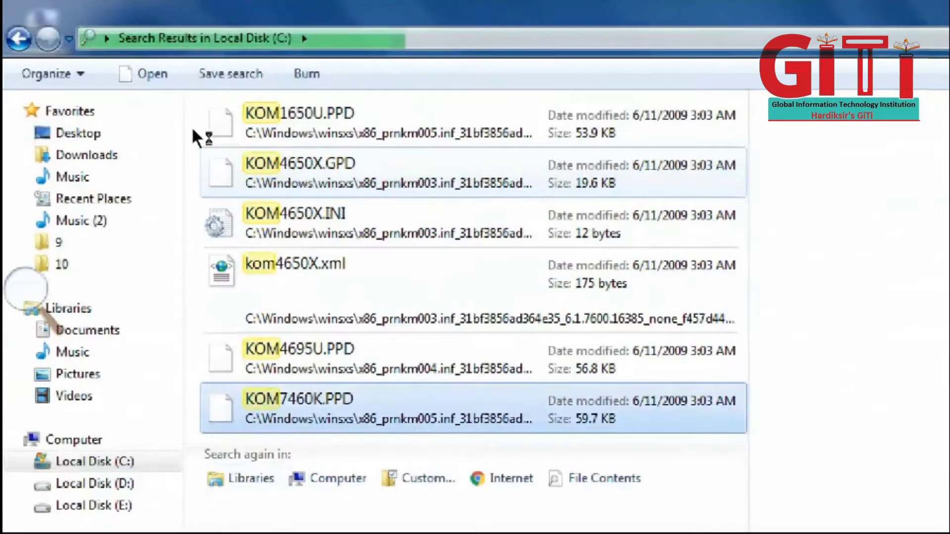
{"action": "key", "text": "Home"}
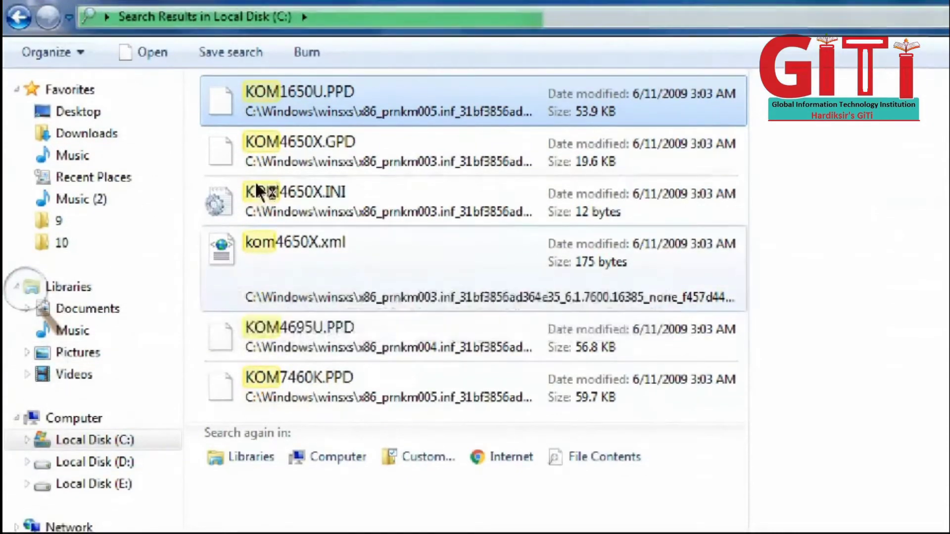
Leave the search results and open the Program Files folder on Local Disk (C:).
{"action": "left_click", "coordinate": [254, 196]}
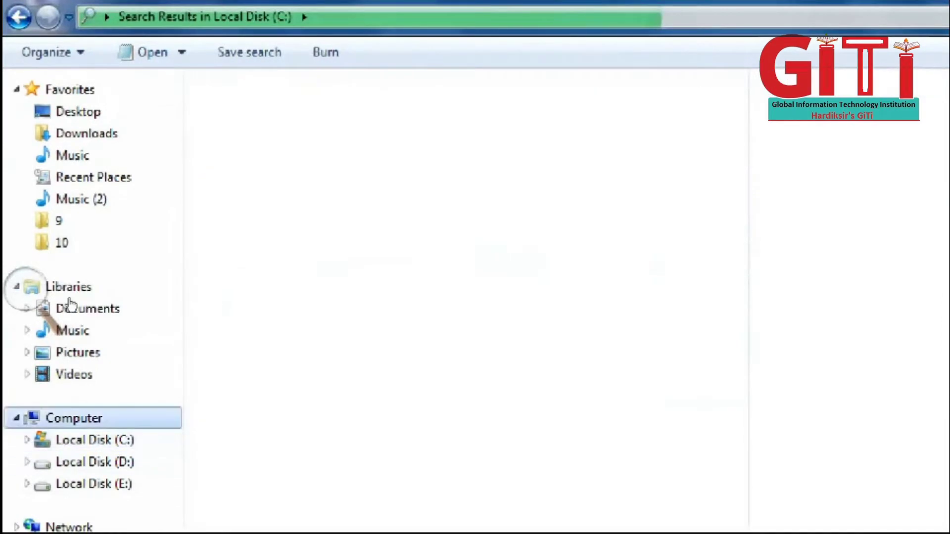
{"action": "left_click", "coordinate": [100, 440]}
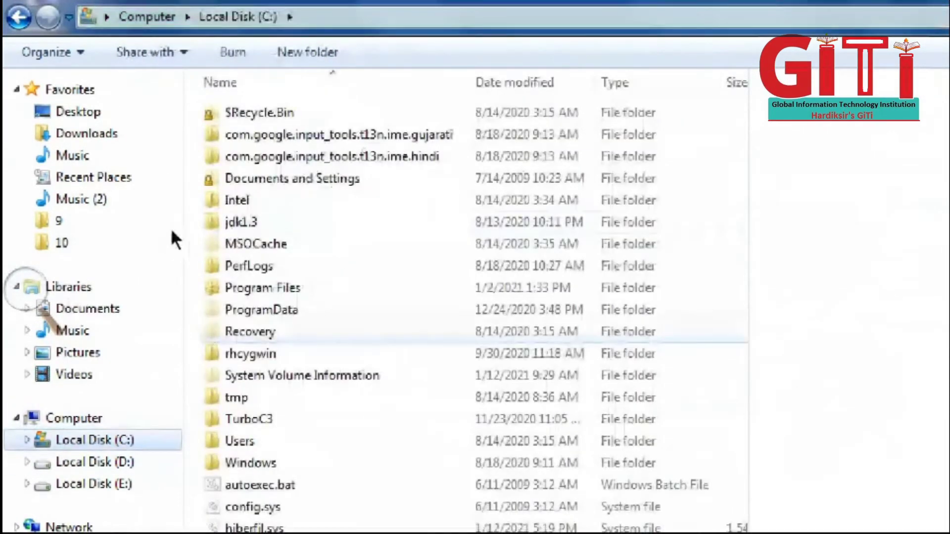
{"action": "left_click", "coordinate": [251, 332]}
{"action": "key", "text": "Down"}
{"action": "key", "text": "Up"}
{"action": "key", "text": "Up"}
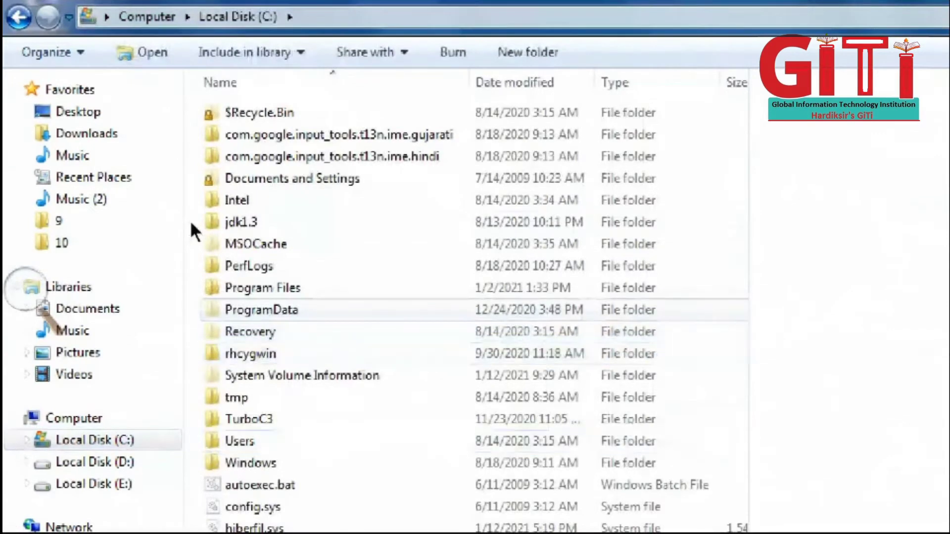
{"action": "key", "text": "Up"}
{"action": "key", "text": "Up"}
{"action": "key", "text": "Up"}
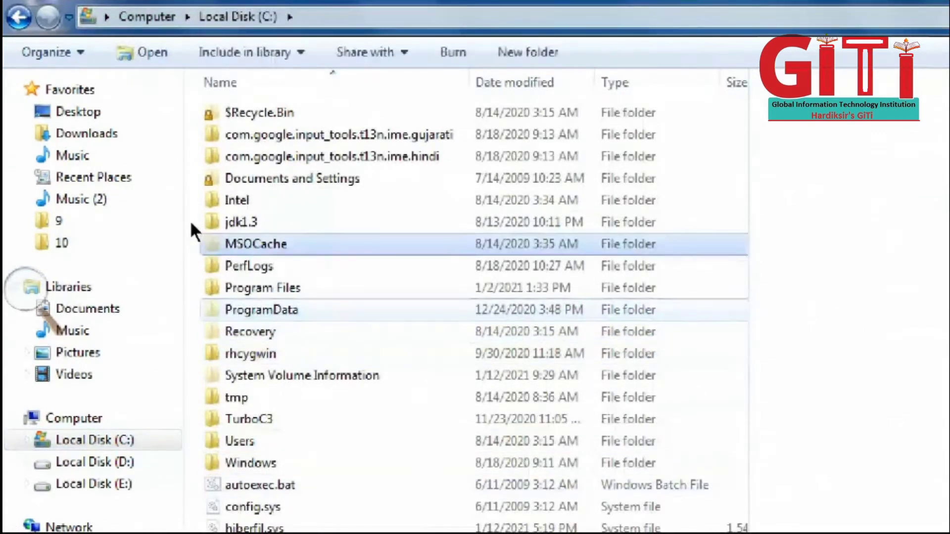
{"action": "key", "text": "Down"}
{"action": "key", "text": "Down"}
{"action": "key", "text": "Return"}
Look through the Program Files folder for entries starting with K and M.
{"action": "key", "text": "Down"}
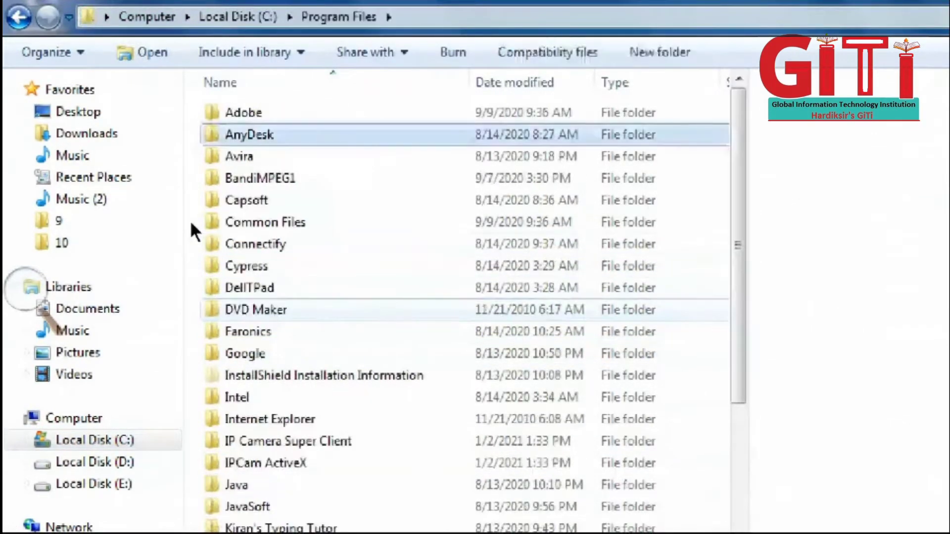
{"action": "key", "text": "k"}
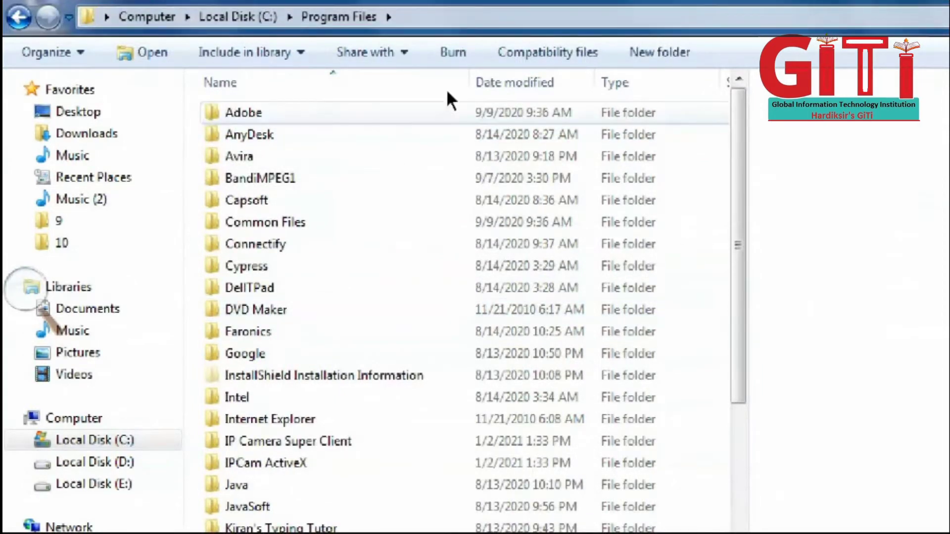
{"action": "key", "text": "m"}
{"action": "key", "text": "m"}
{"action": "key", "text": "m"}
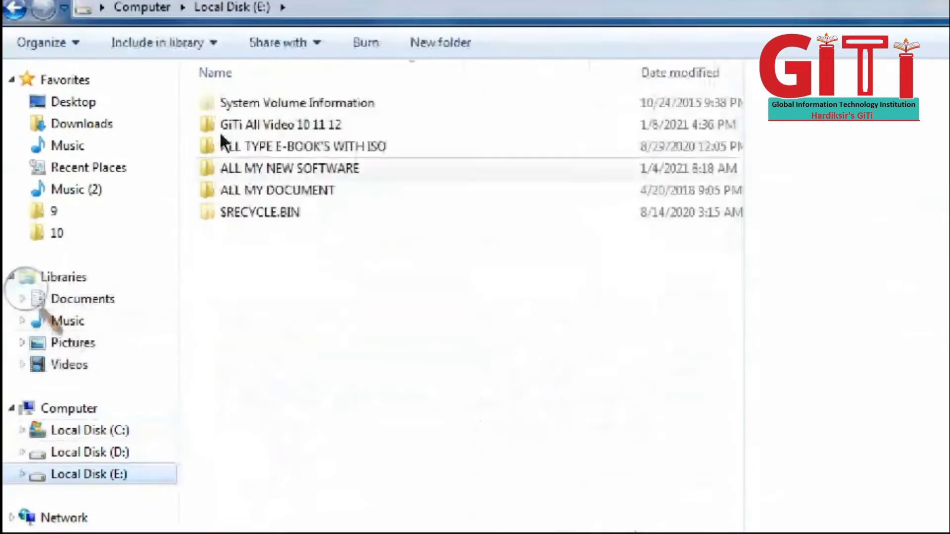
Open the ALL MY NEW SOFTWARE folder on Local Disk (E:).
{"action": "key", "text": "Down"}
{"action": "key", "text": "Down"}
{"action": "key", "text": "Down"}
{"action": "key", "text": "Down"}
{"action": "key", "text": "F2"}
{"action": "double_click", "coordinate": [286, 134]}
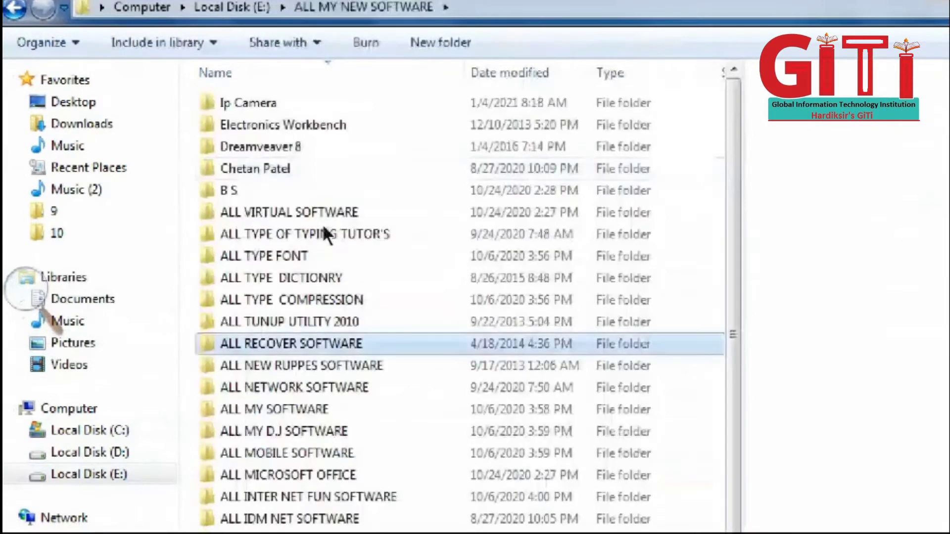
Open the ALL EDCTION SOFTWARE subfolder.
{"action": "key", "text": "Down"}
{"action": "key", "text": "Down"}
{"action": "key", "text": "Down"}
{"action": "key", "text": "Down"}
{"action": "key", "text": "Down"}
{"action": "key", "text": "Down"}
{"action": "key", "text": "Down"}
{"action": "key", "text": "Down"}
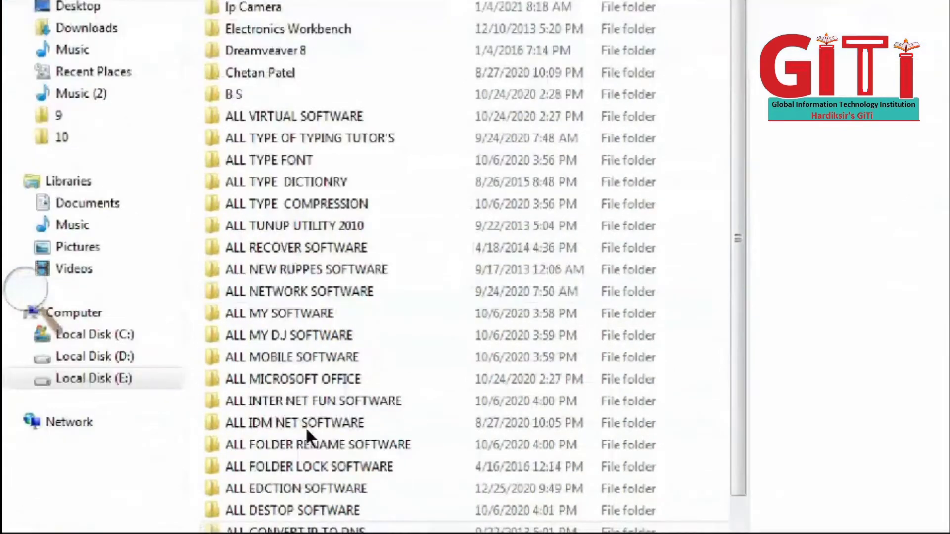
{"action": "key", "text": "Return"}
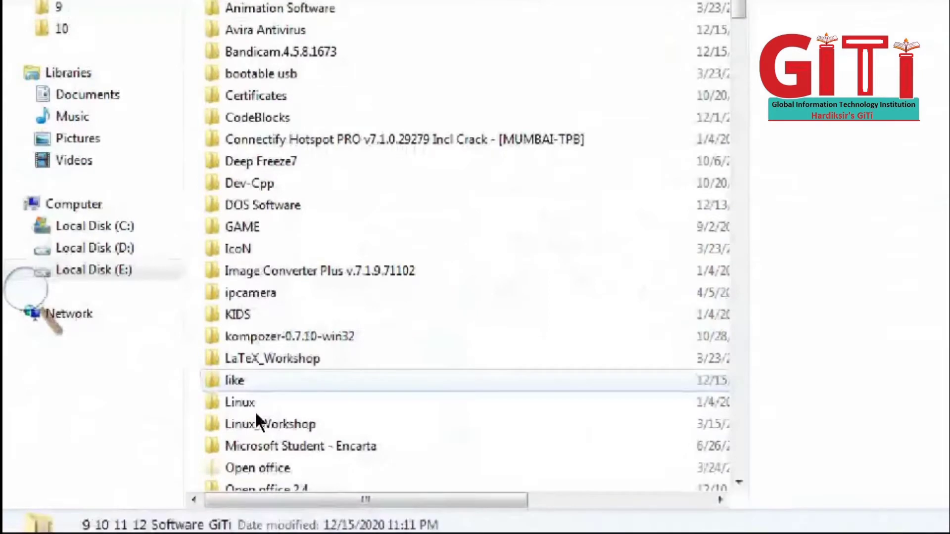
Find and open the kompozer-0.7.10-win32 folder.
{"action": "key", "text": "k"}
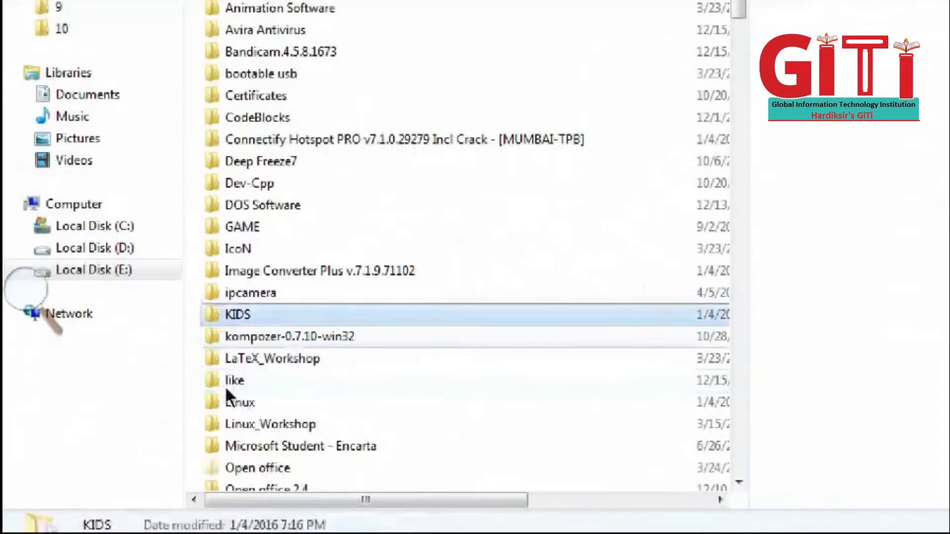
{"action": "key", "text": "k"}
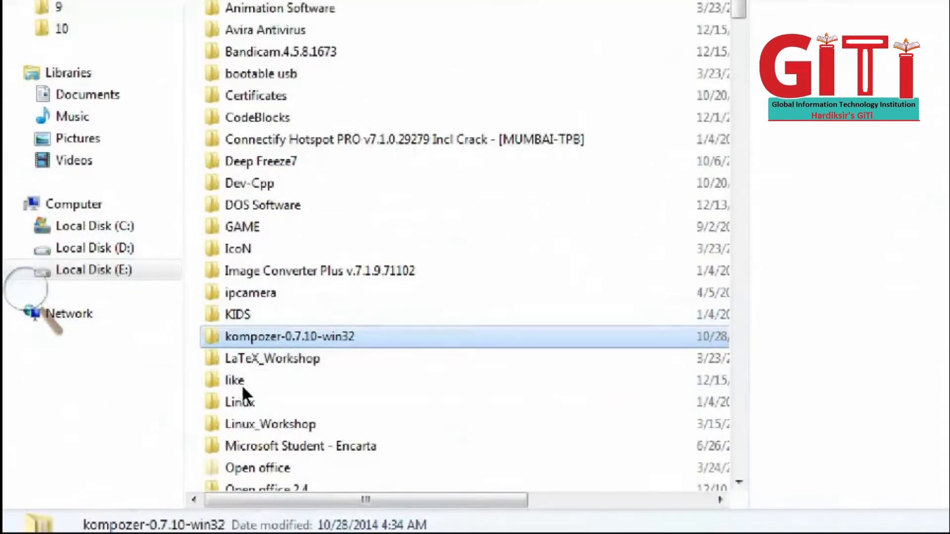
{"action": "key", "text": "Return"}
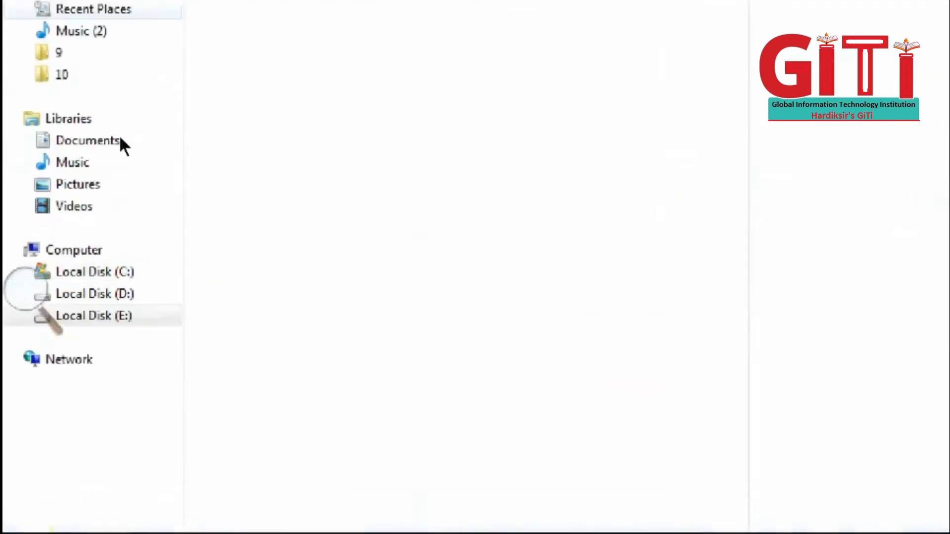
{"action": "key", "text": "k"}
{"action": "key", "text": "Return"}
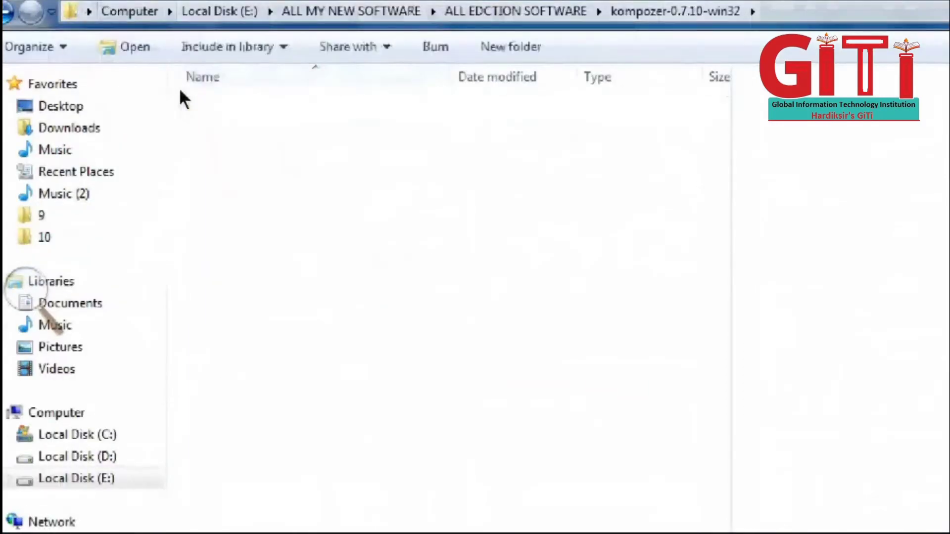
Run kompozer.exe from the KompoZer 0.7.10 folder and dismiss the startup tips.
{"action": "key", "text": "k"}
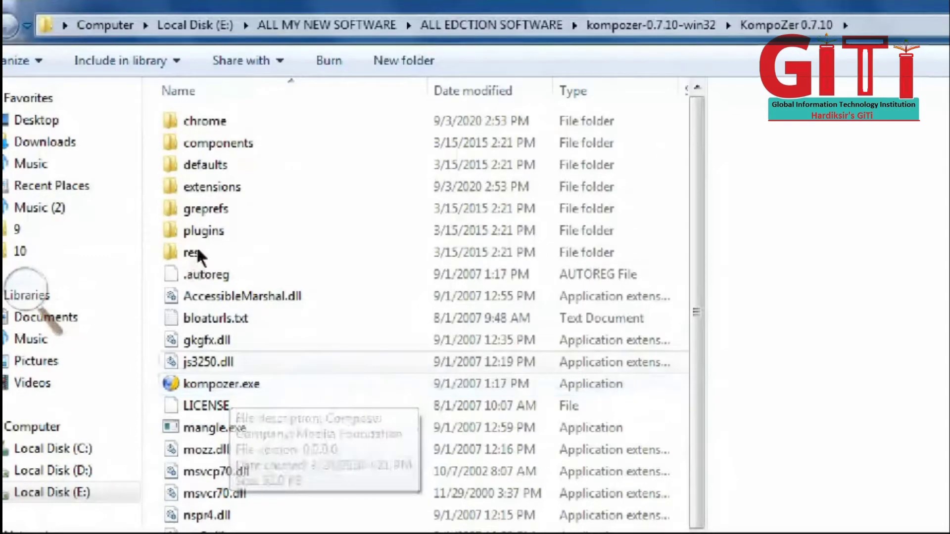
{"action": "double_click", "coordinate": [228, 385]}
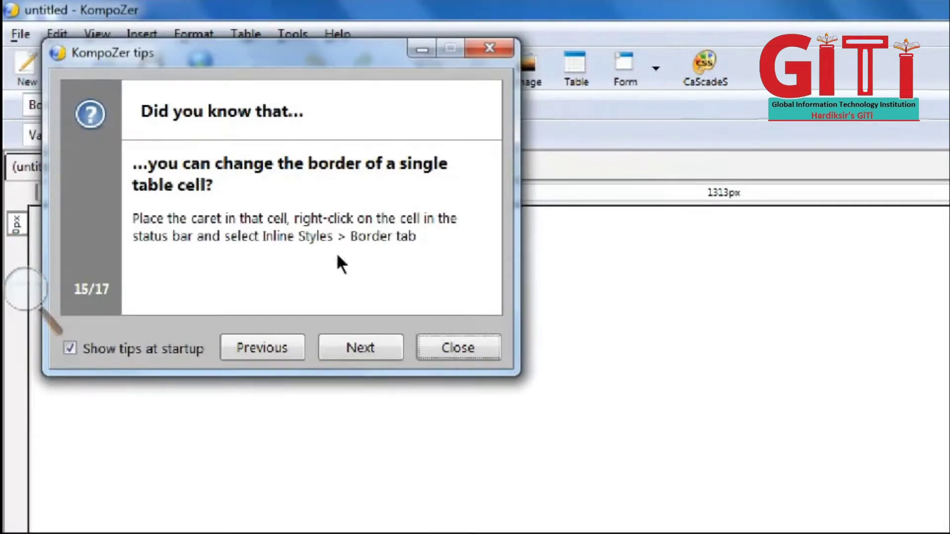
{"action": "key", "text": "Return"}
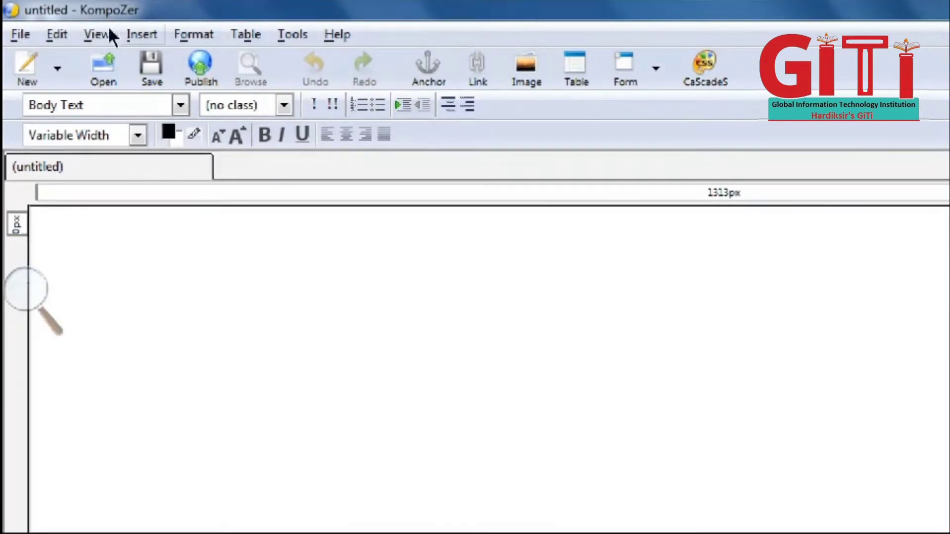
Save the blank page with the title Student_Form.html to the Desktop as the HTML file Student_Form.html.html.
{"action": "left_click", "coordinate": [19, 35]}
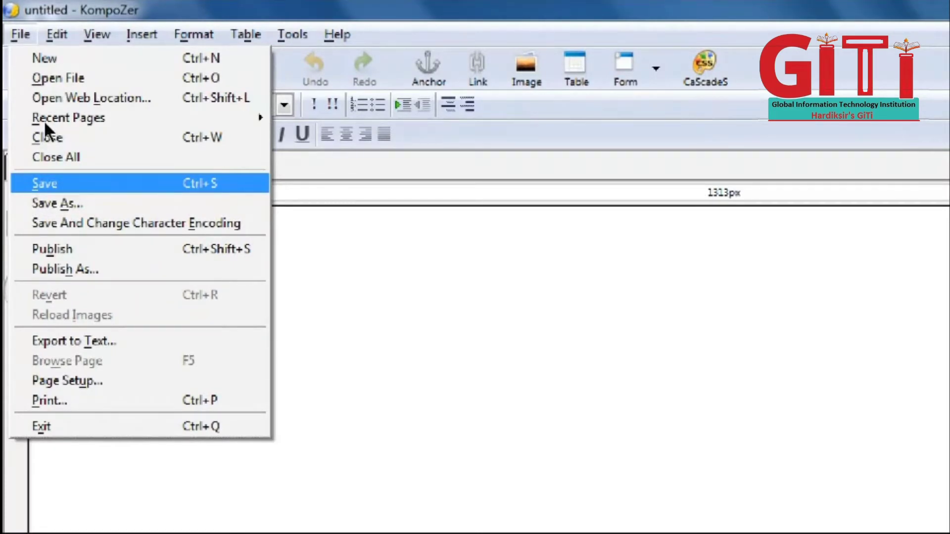
{"action": "key", "text": "Return"}
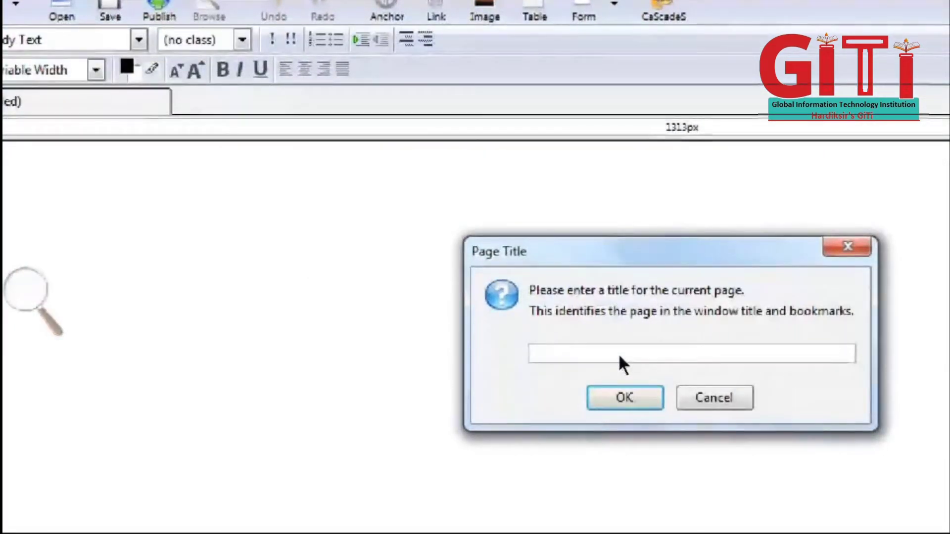
{"action": "type", "text": "stude"}
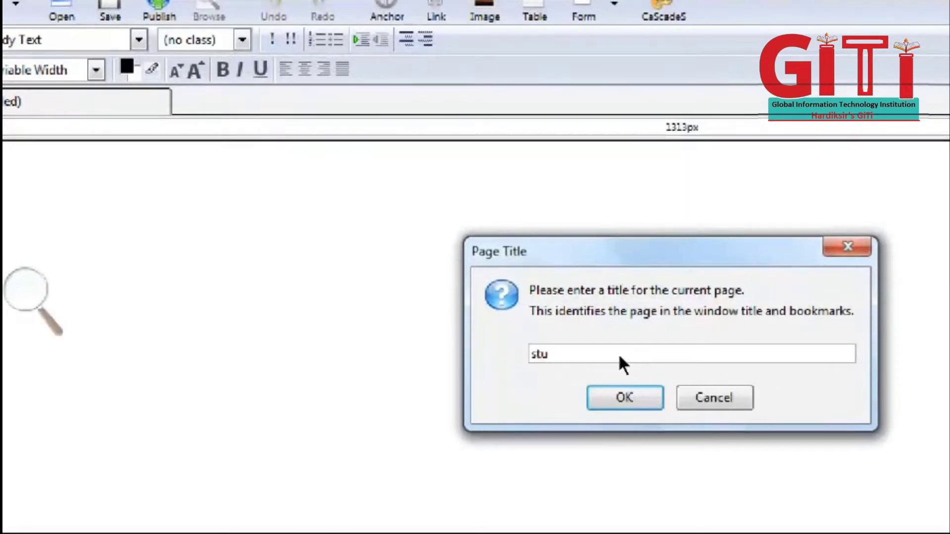
{"action": "type", "text": "nt_Form.html"}
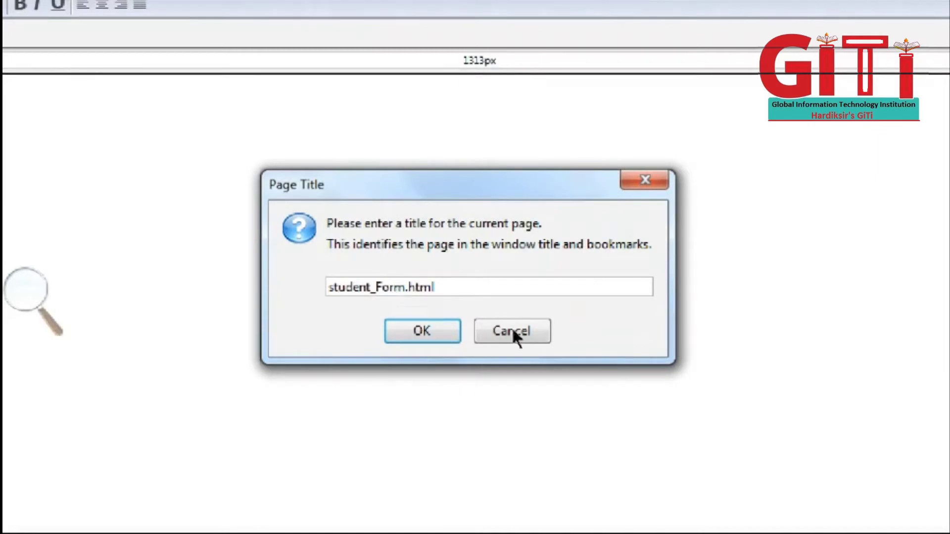
{"action": "key", "text": "BackSpace"}
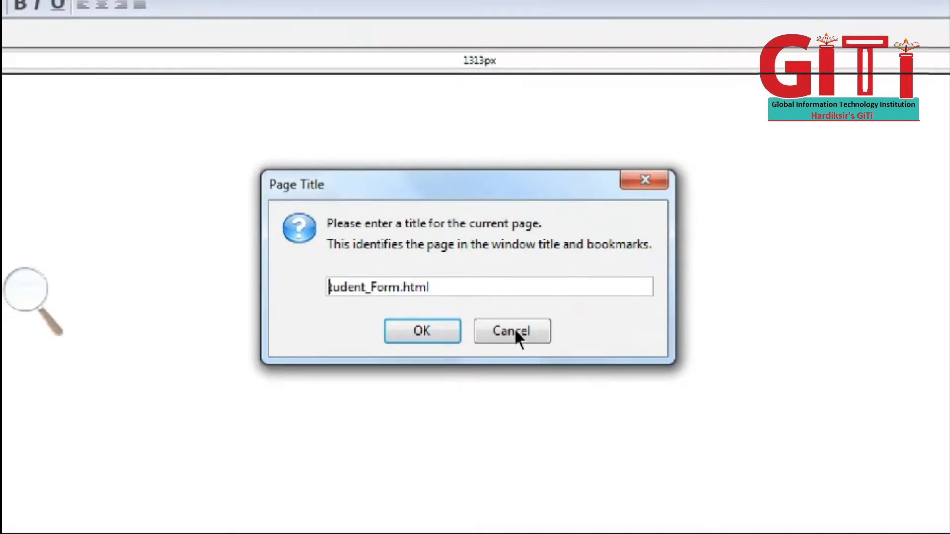
{"action": "type", "text": "S"}
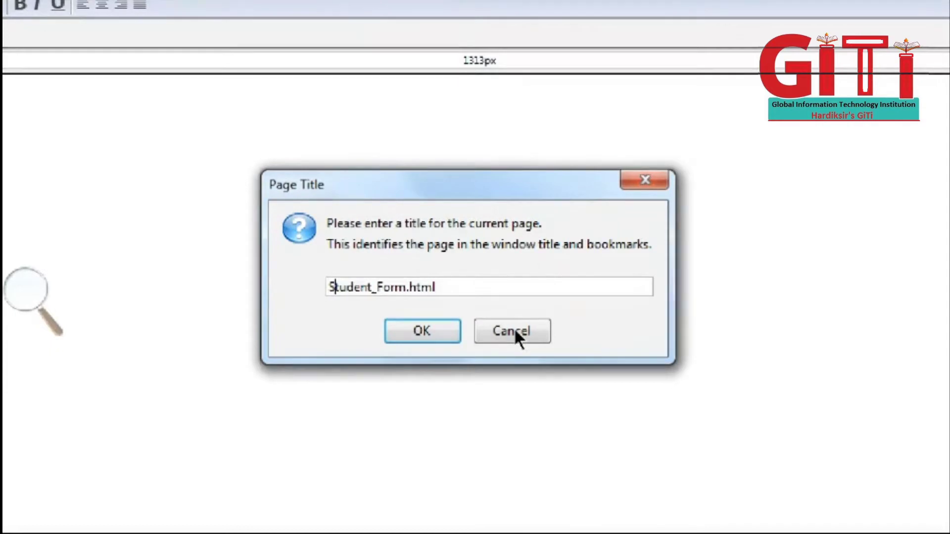
{"action": "key", "text": "Return"}
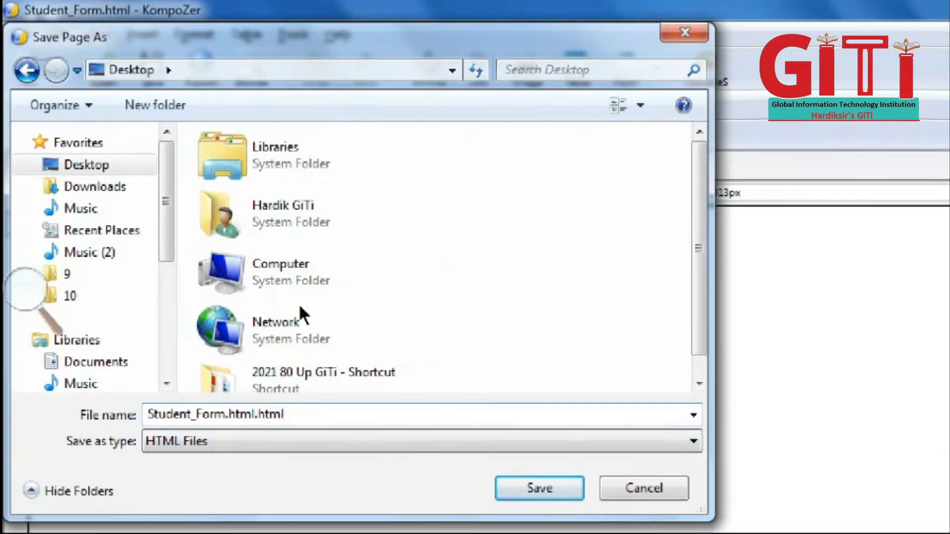
{"action": "key", "text": "ctrl+a"}
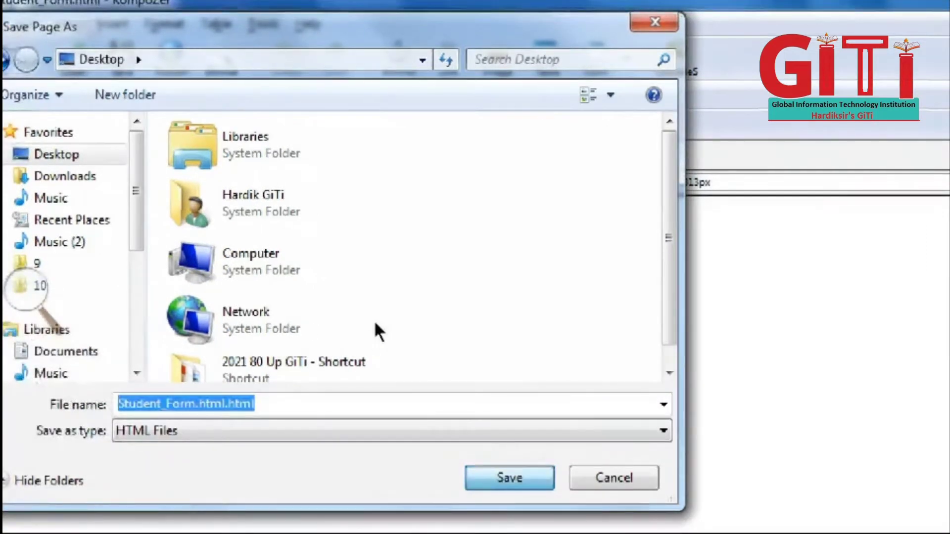
{"action": "key", "text": "Return"}
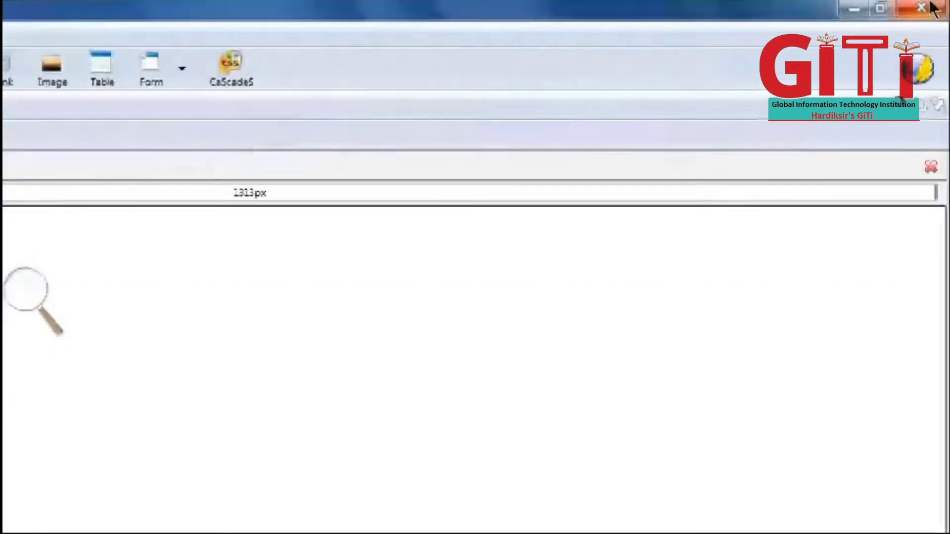
Check the saved page's file on the desktop and return to the KompoZer window.
{"action": "left_click", "coordinate": [921, 8]}
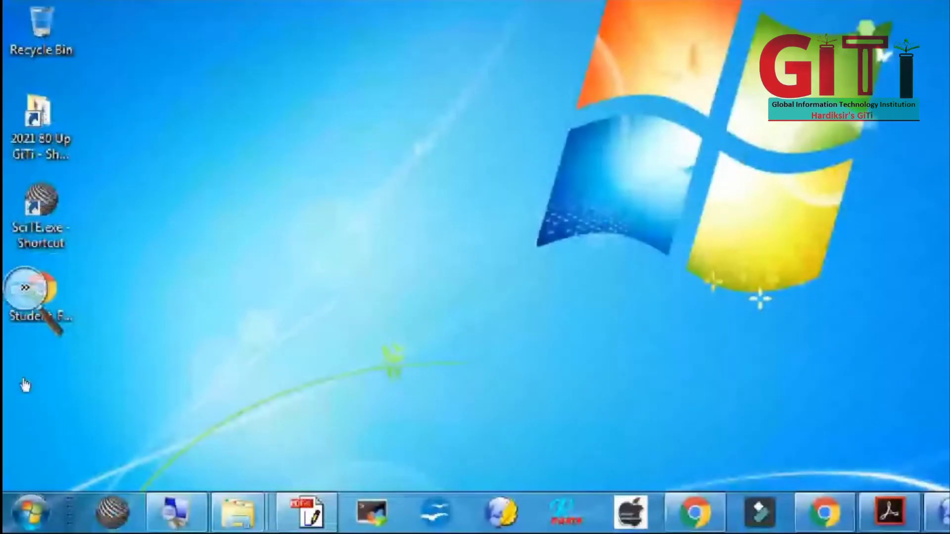
{"action": "left_click", "coordinate": [24, 382]}
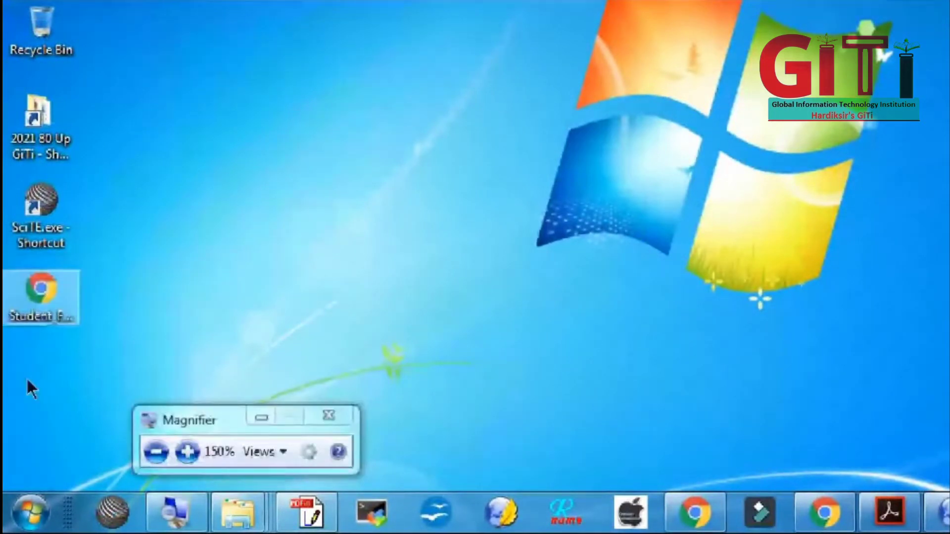
{"action": "left_click", "coordinate": [26, 377]}
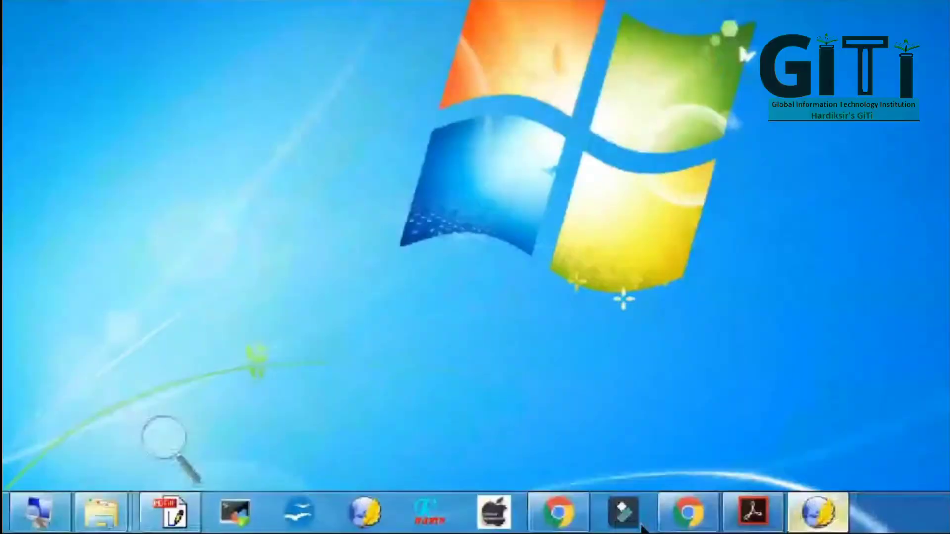
{"action": "left_click", "coordinate": [915, 512]}
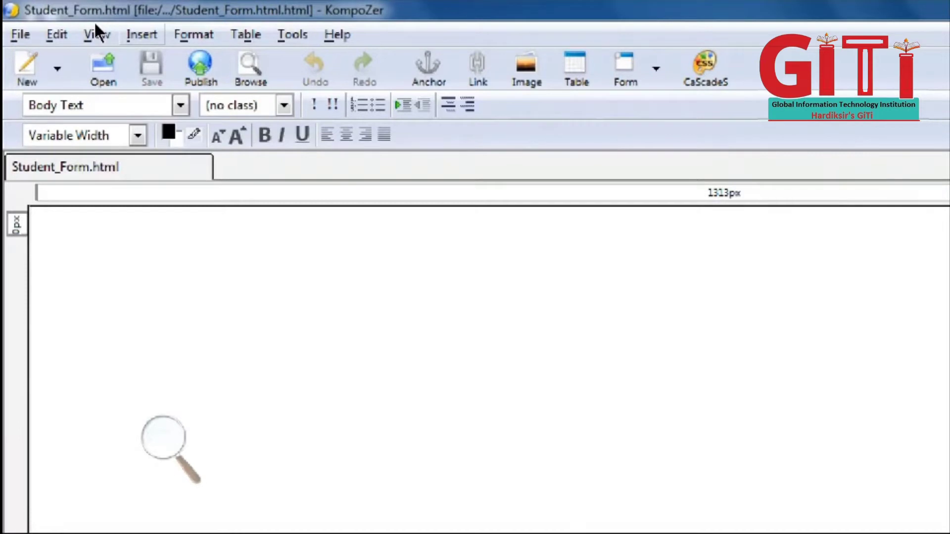
Start defining a new form on the page and name it S_F.
{"action": "left_click", "coordinate": [142, 34]}
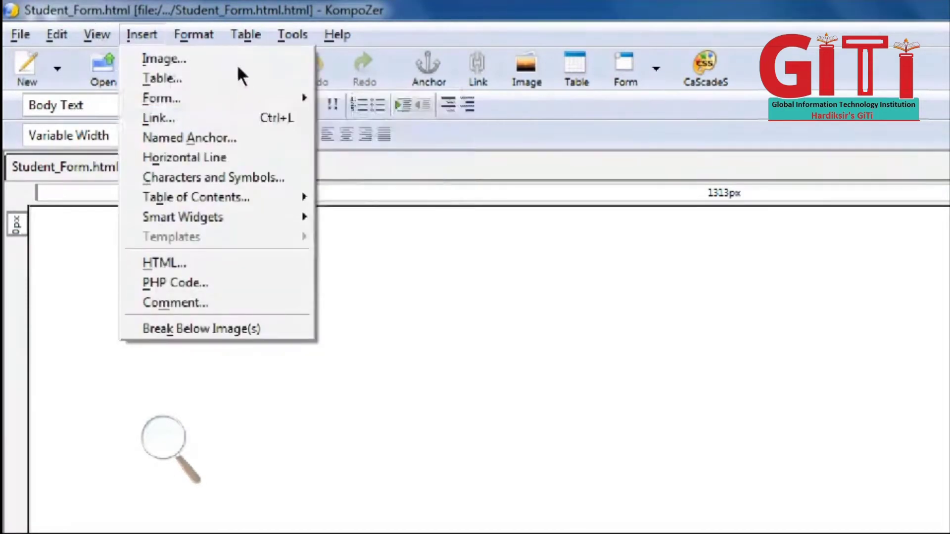
{"action": "key", "text": "Down"}
{"action": "key", "text": "Down"}
{"action": "key", "text": "Down"}
{"action": "key", "text": "Right"}
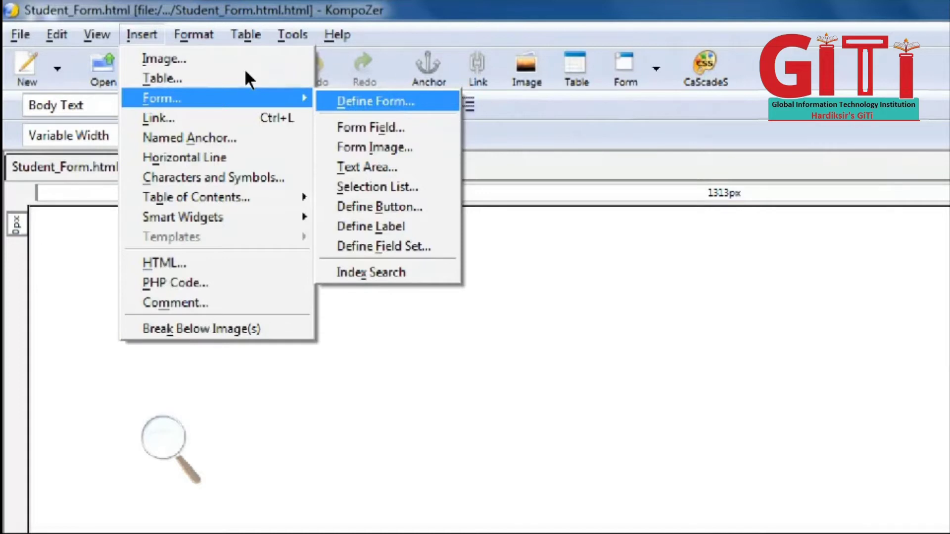
{"action": "key", "text": "Return"}
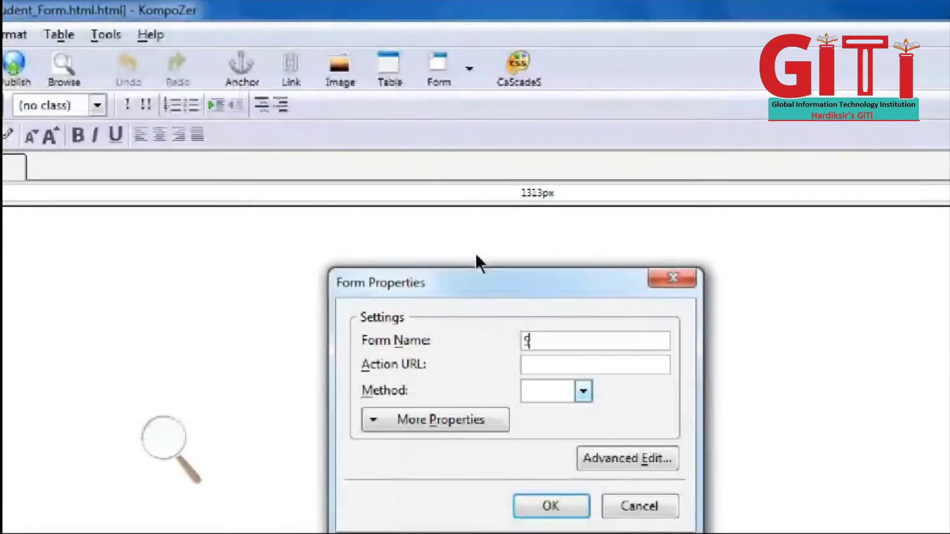
{"action": "type", "text": "S_"}
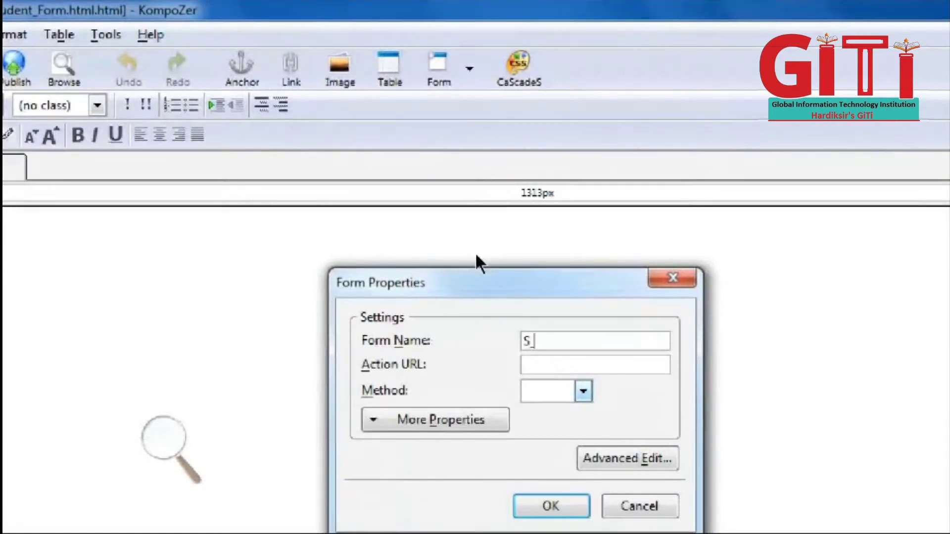
{"action": "type", "text": "F"}
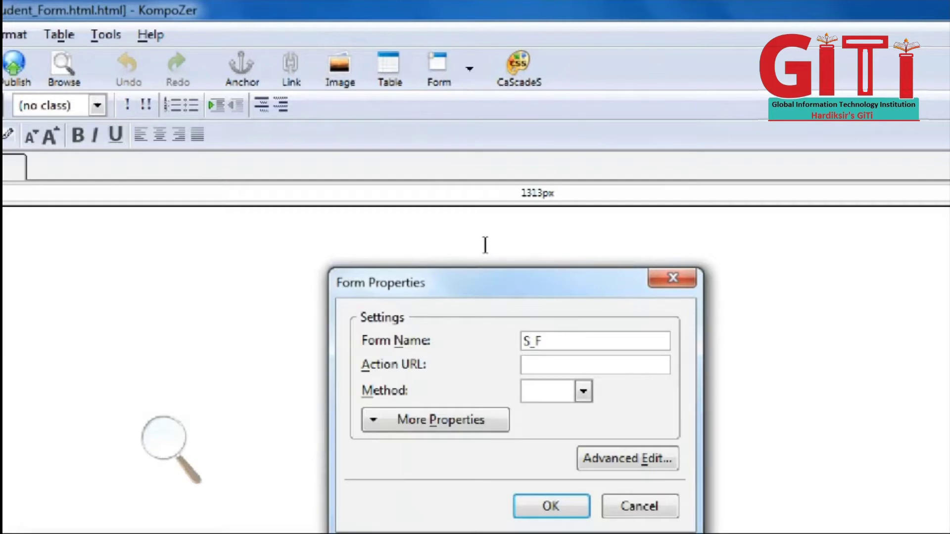
Set the form's action URL to S_F.html and its method to POST.
{"action": "type", "text": "S_F"}
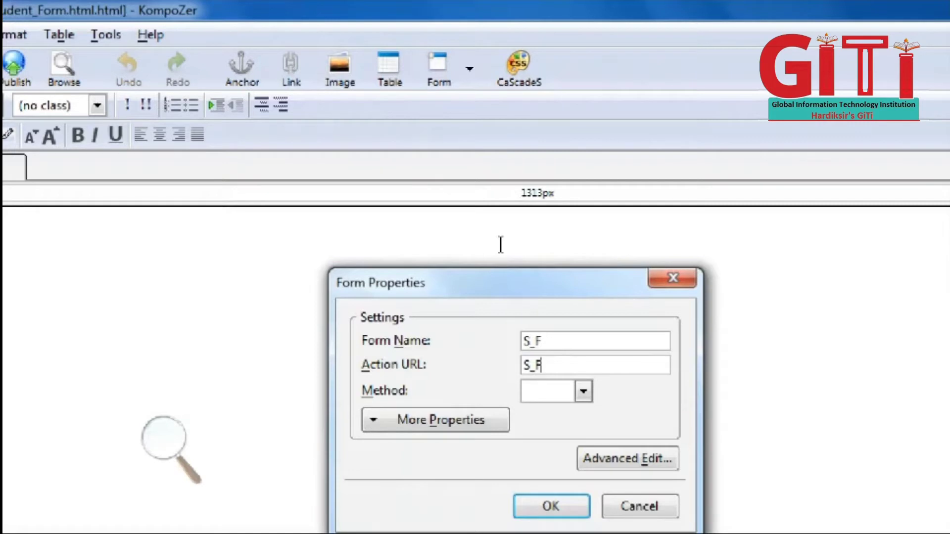
{"action": "type", "text": ".html"}
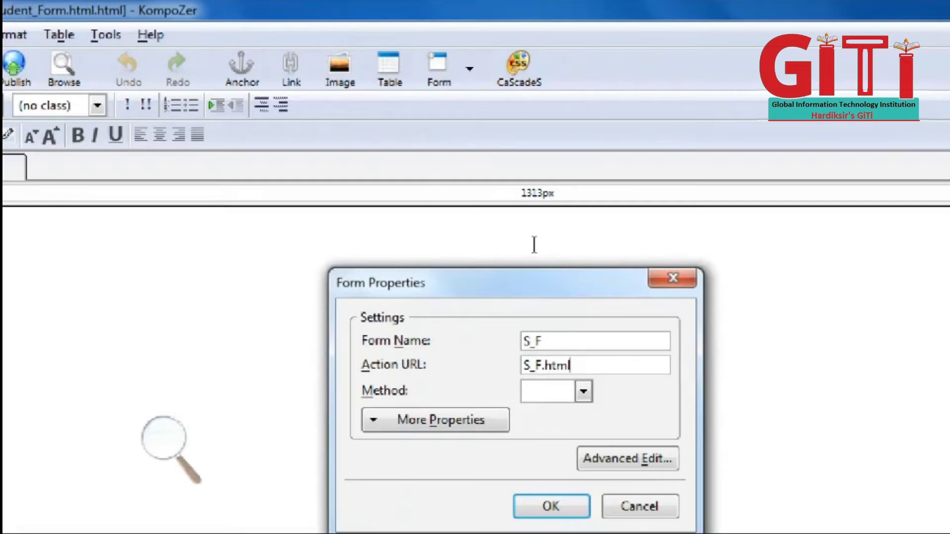
{"action": "key", "text": "Tab"}
{"action": "key", "text": "alt+Down"}
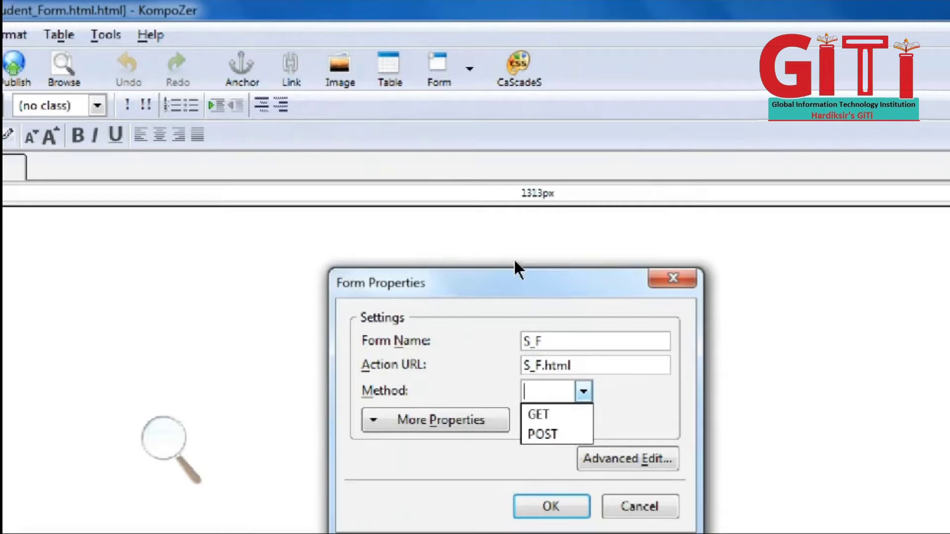
{"action": "key", "text": "Down"}
{"action": "key", "text": "Down"}
{"action": "key", "text": "Return"}
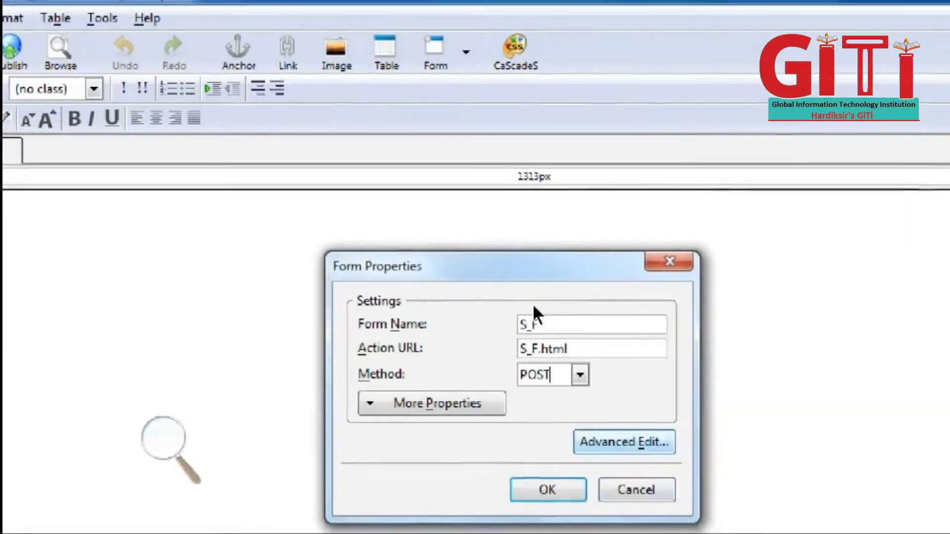
Check the JavaScript events in the form's advanced properties and insert the form into the page.
{"action": "key", "text": "Return"}
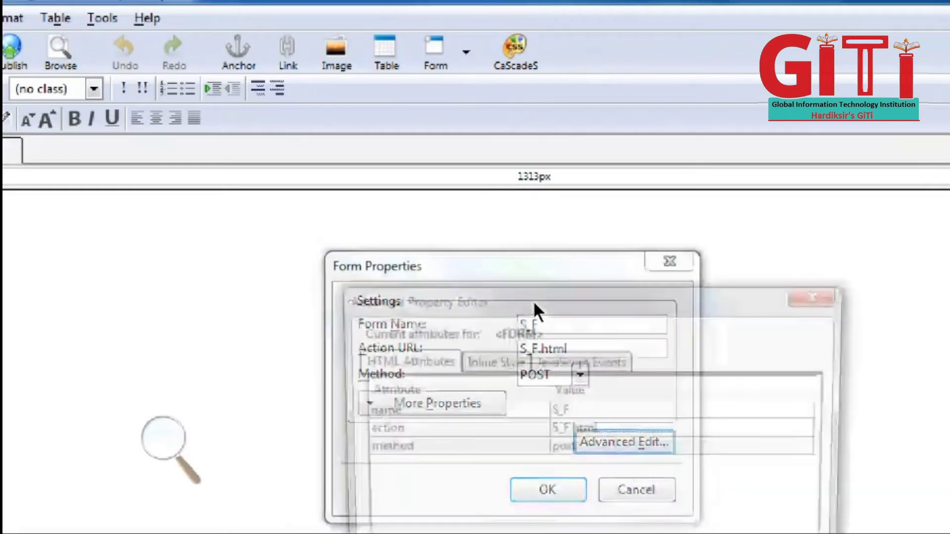
{"action": "left_click", "coordinate": [544, 367]}
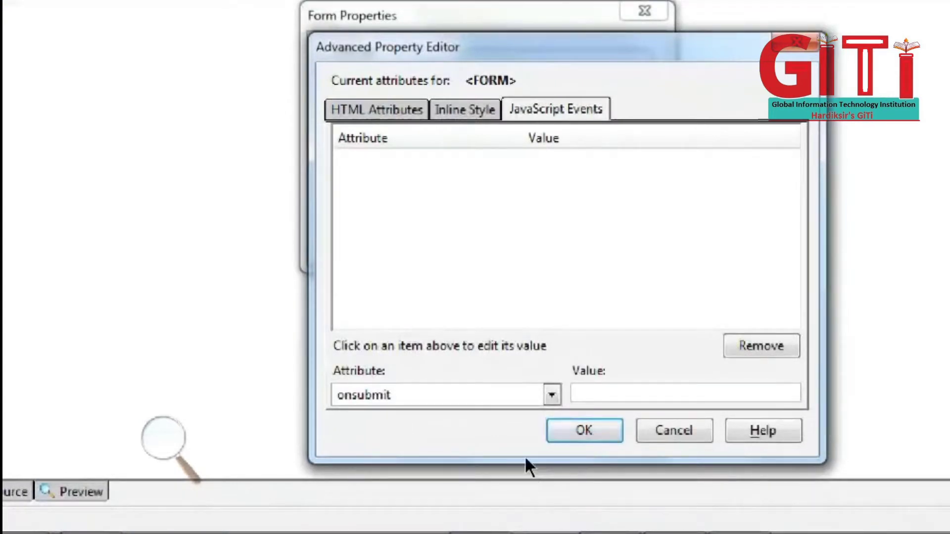
{"action": "key", "text": "Return"}
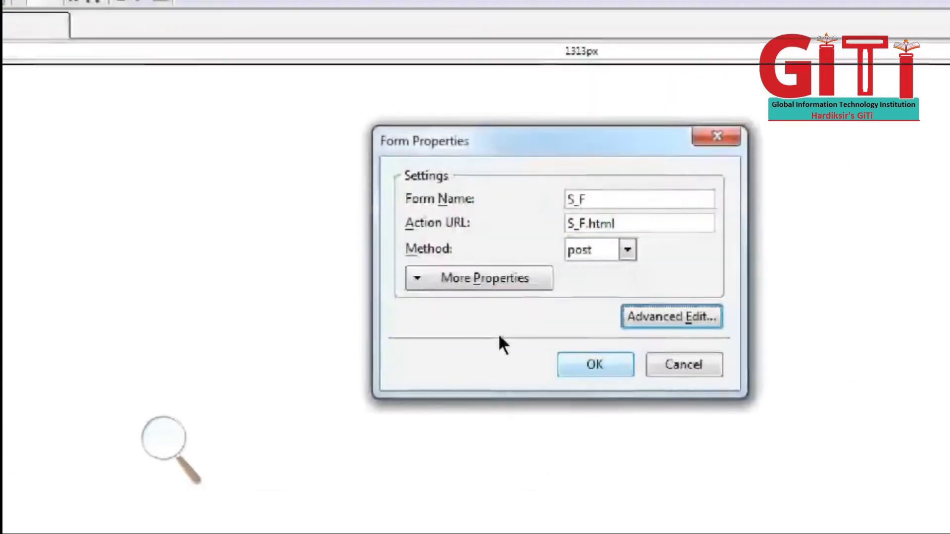
{"action": "key", "text": "Tab"}
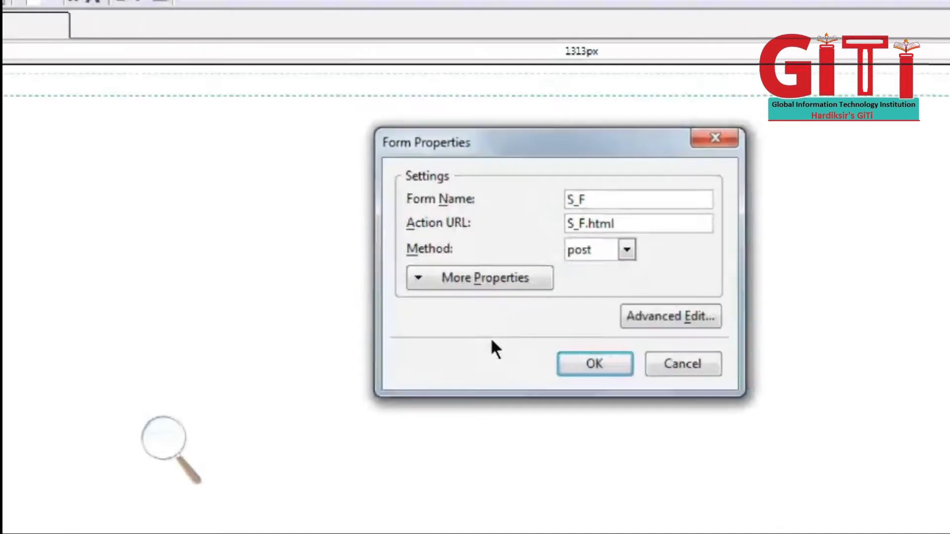
{"action": "key", "text": "Return"}
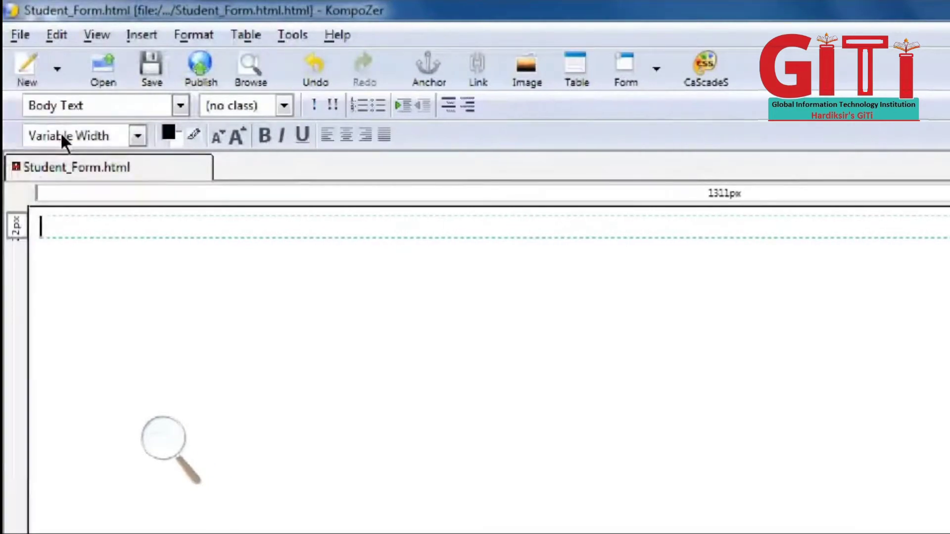
{"action": "key", "text": "Return"}
{"action": "key", "text": "Return"}
{"action": "key", "text": "Return"}
{"action": "key", "text": "Return"}
{"action": "key", "text": "Return"}
{"action": "key", "text": "Return"}
{"action": "key", "text": "Up"}
{"action": "key", "text": "Up"}
{"action": "key", "text": "Up"}
{"action": "key", "text": "Up"}
{"action": "key", "text": "Up"}
{"action": "key", "text": "Up"}
{"action": "key", "text": "Up"}
{"action": "key", "text": "Up"}
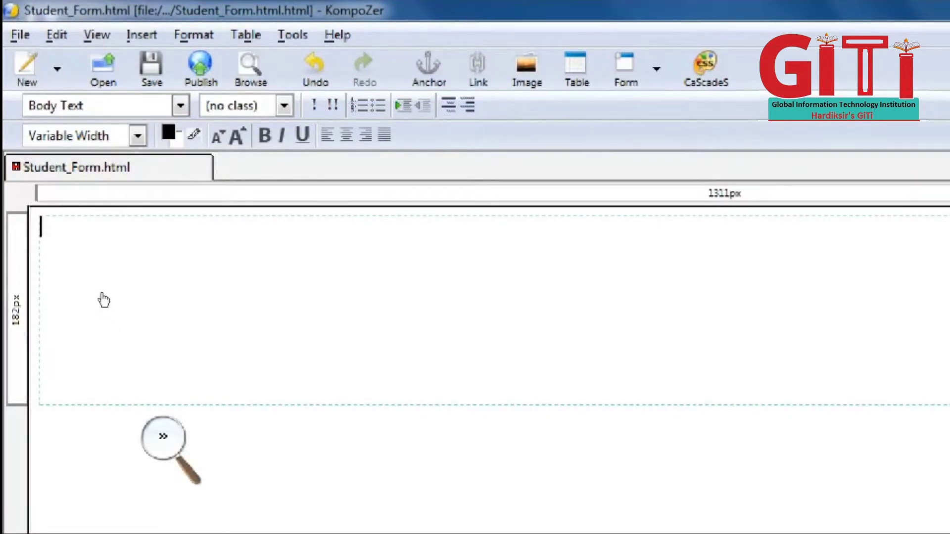
{"action": "key", "text": "ctrl+z"}
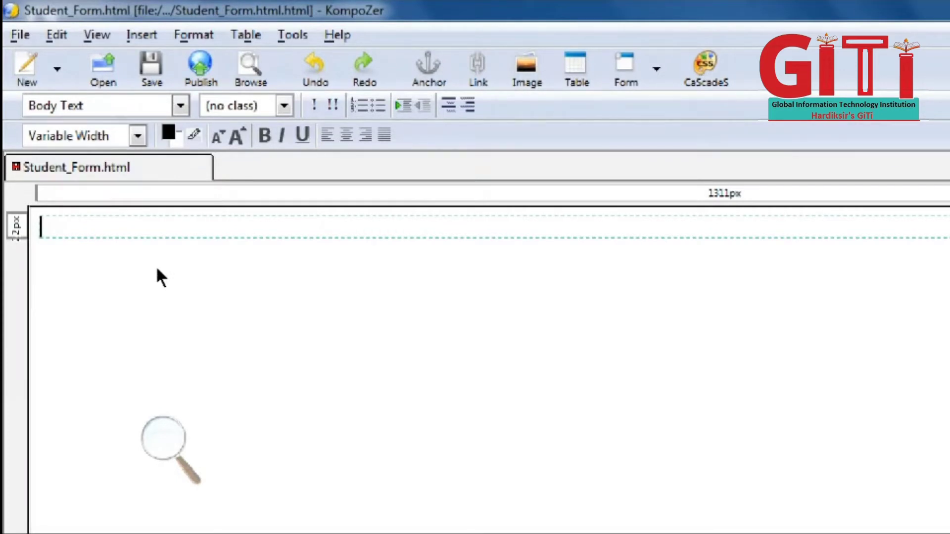
Enlarge the form area with a run of blank lines and return to its first line.
{"action": "key", "text": "Return"}
{"action": "key", "text": "Return"}
{"action": "key", "text": "Return"}
{"action": "key", "text": "Return"}
{"action": "key", "text": "Return"}
{"action": "key", "text": "Return"}
{"action": "key", "text": "Return"}
{"action": "key", "text": "Return"}
{"action": "key", "text": "Return"}
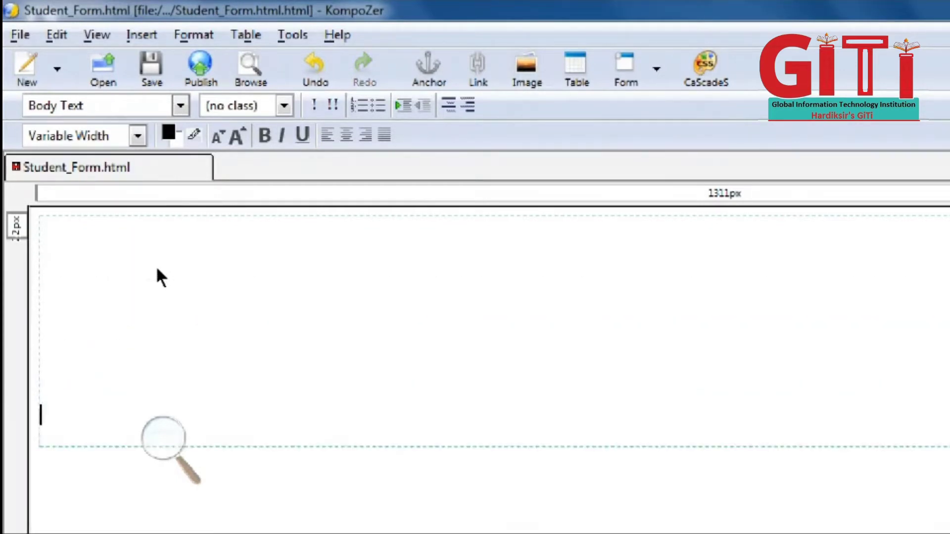
{"action": "key", "text": "Return"}
{"action": "key", "text": "Up"}
{"action": "key", "text": "Up"}
{"action": "key", "text": "Up"}
{"action": "key", "text": "Up"}
{"action": "key", "text": "Up"}
{"action": "key", "text": "Up"}
{"action": "key", "text": "Up"}
{"action": "key", "text": "Up"}
{"action": "key", "text": "Up"}
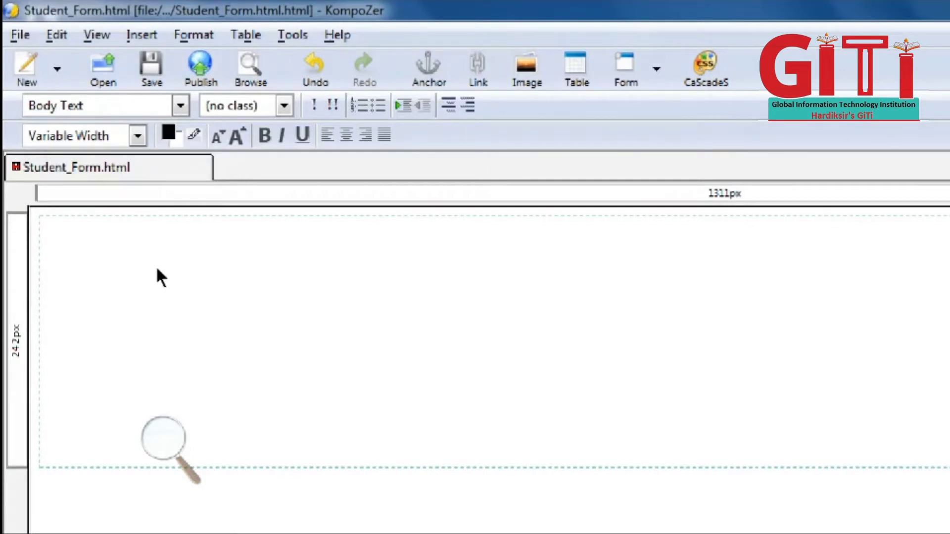
Enter the heading Student Form on the form's first line and enlarge its text.
{"action": "type", "text": "Student"}
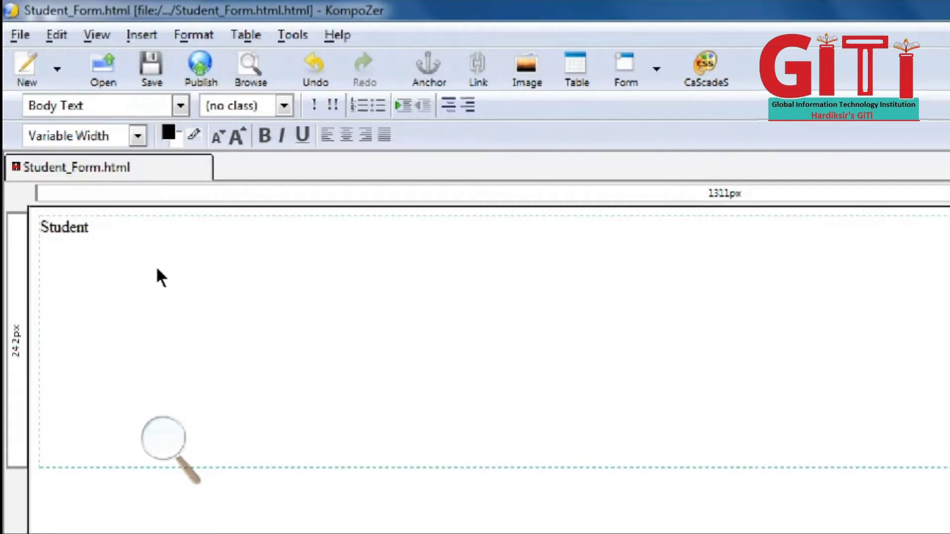
{"action": "type", "text": " Form"}
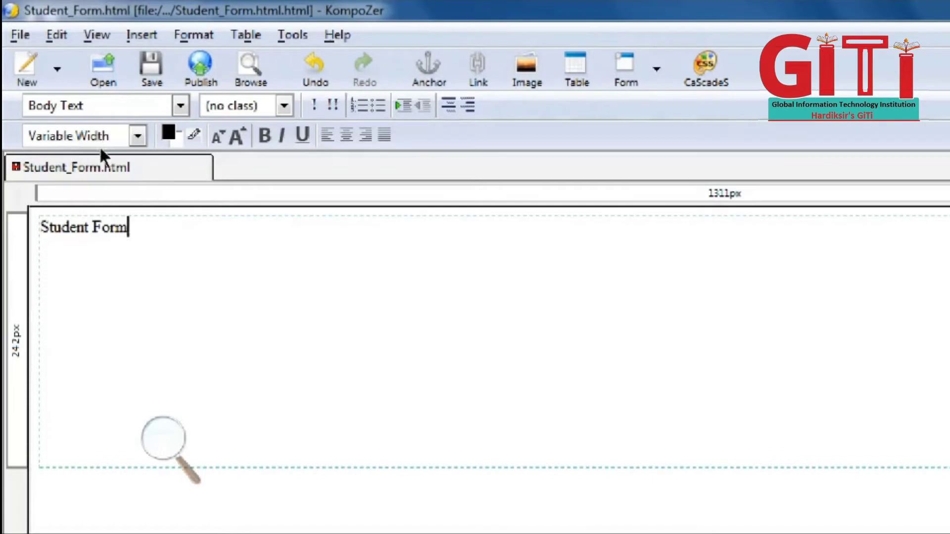
{"action": "left_click_drag", "start_coordinate": [99, 146], "coordinate": [8, 152]}
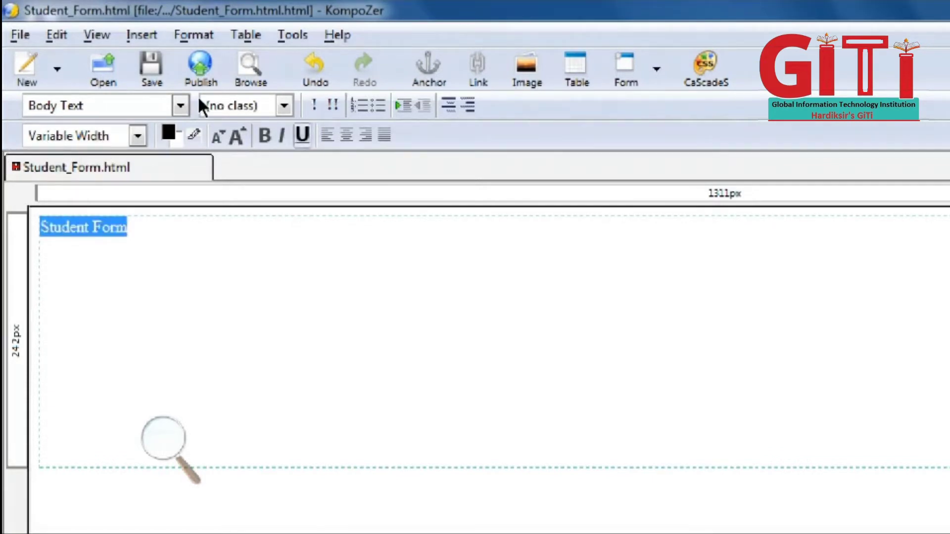
{"action": "left_click", "coordinate": [237, 135]}
{"action": "left_click", "coordinate": [237, 136]}
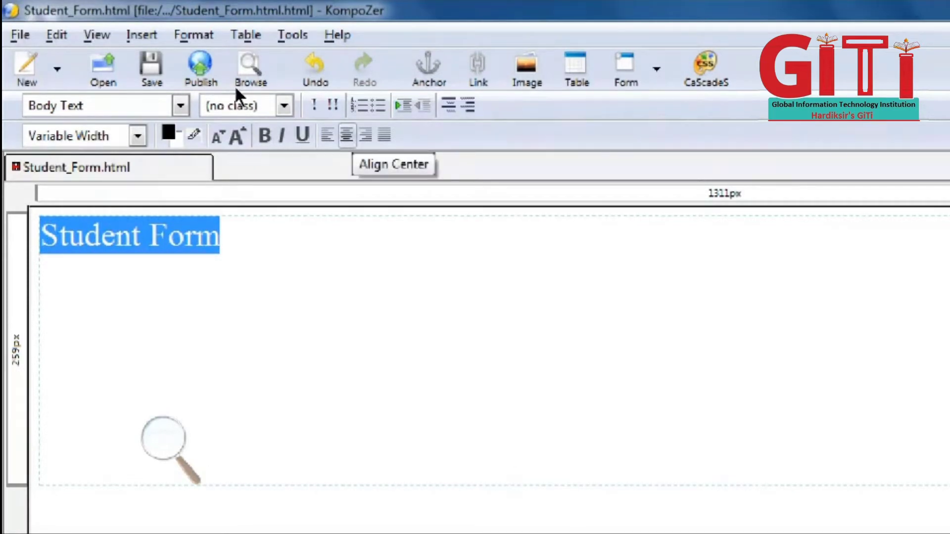
Format the Student Form heading as centered, red and bold.
{"action": "left_click", "coordinate": [346, 135]}
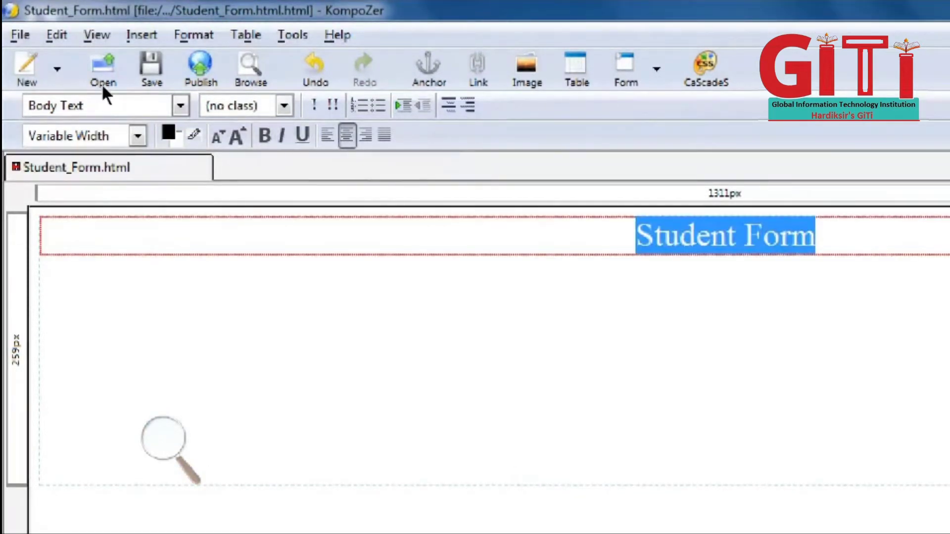
{"action": "left_click", "coordinate": [168, 132]}
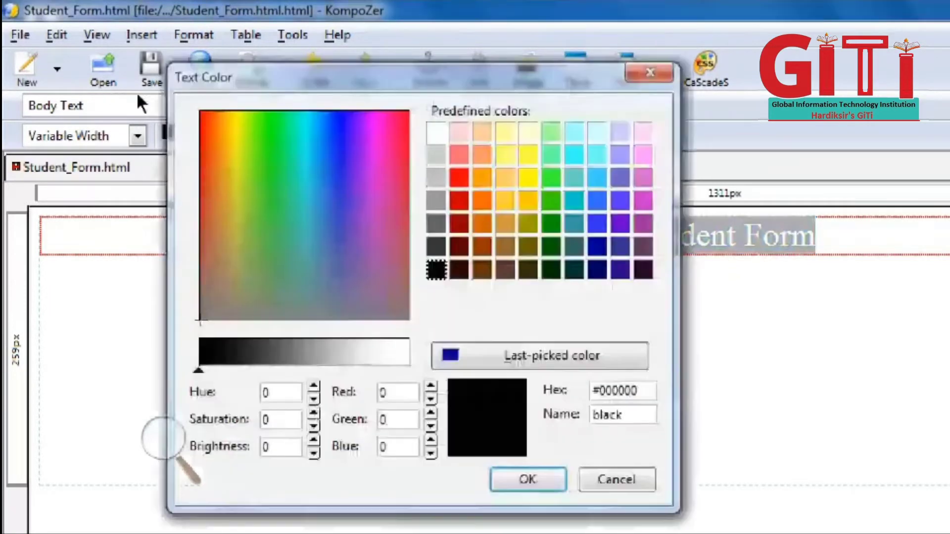
{"action": "left_click", "coordinate": [460, 200]}
{"action": "key", "text": "Return"}
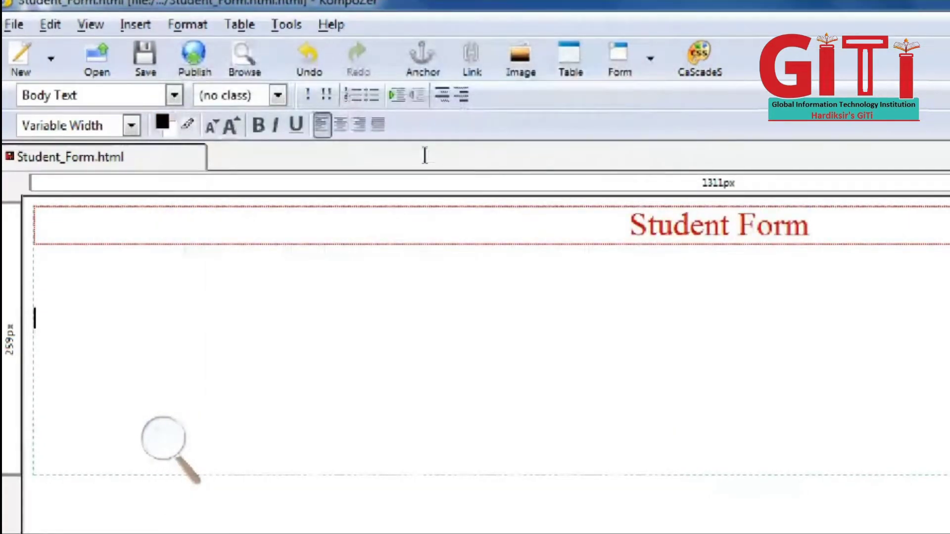
{"action": "left_click_drag", "start_coordinate": [629, 225], "coordinate": [809, 225]}
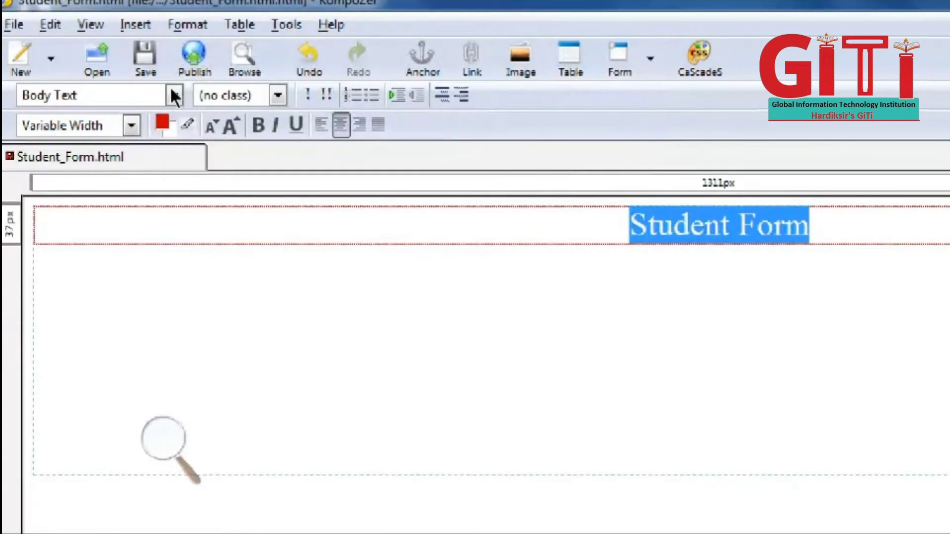
{"action": "key", "text": "ctrl+b"}
{"action": "key", "text": "Down"}
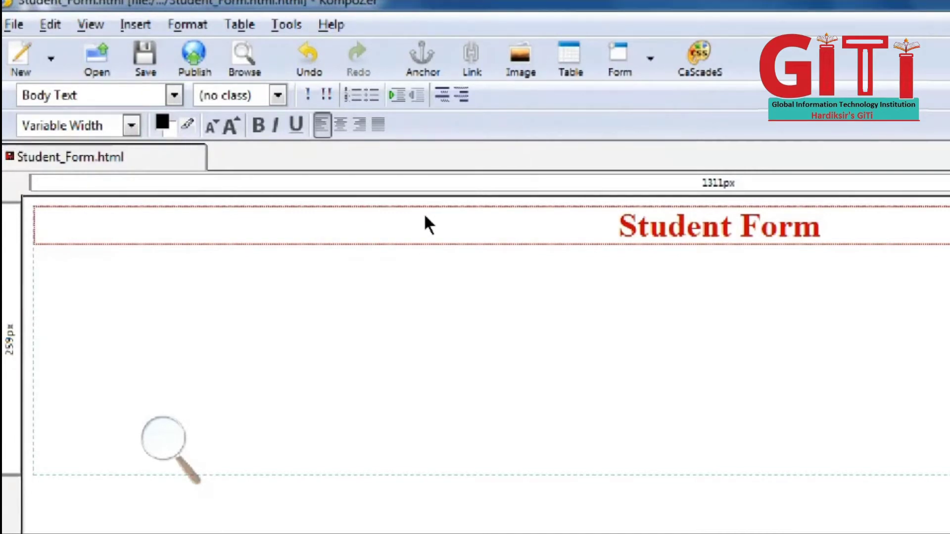
Add an indented label First Name :- below the heading, leaving a gap after it for the input field.
{"action": "key", "text": "BackSpace"}
{"action": "key", "text": "Return"}
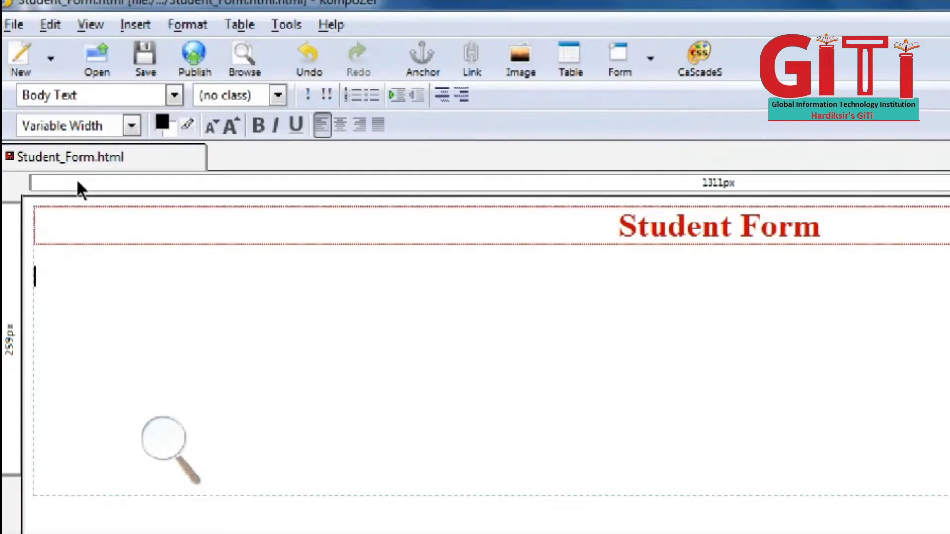
{"action": "key", "text": "Tab"}
{"action": "key", "text": "Tab"}
{"action": "key", "text": "Tab"}
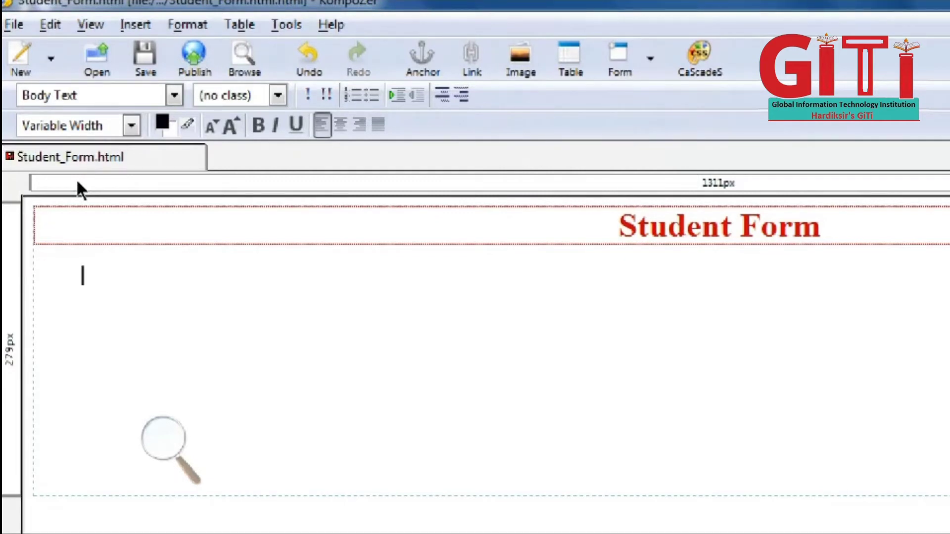
{"action": "type", "text": "First N"}
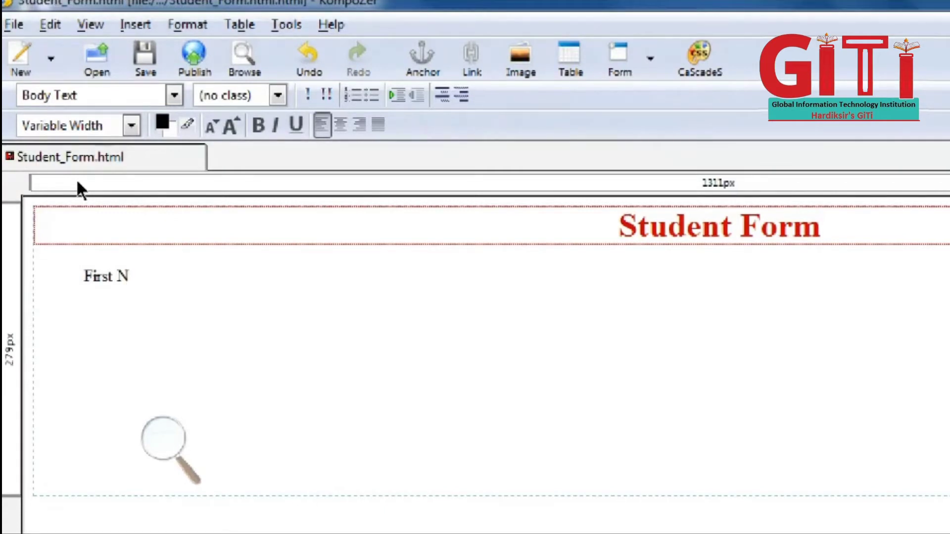
{"action": "type", "text": "ame :-"}
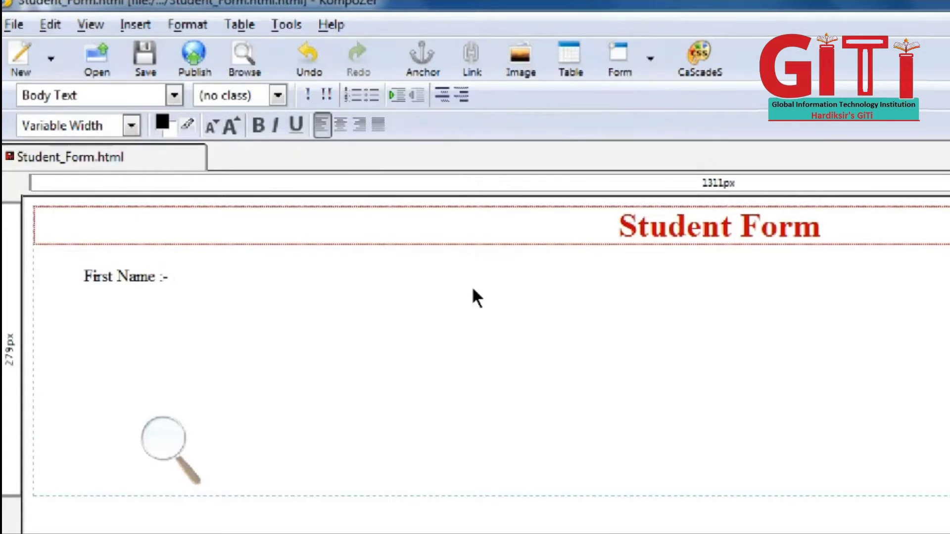
{"action": "key", "text": "Tab"}
{"action": "key", "text": "Tab"}
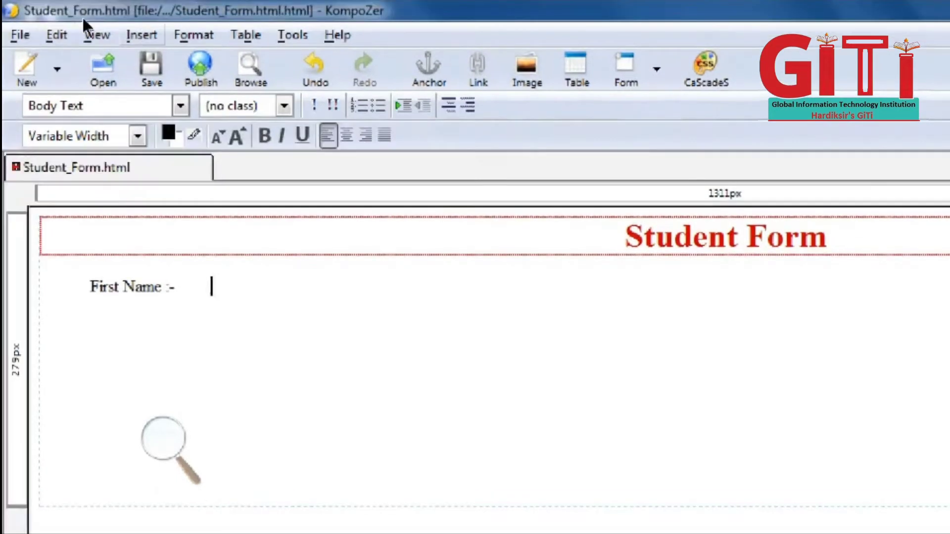
Start a new form field of type Text beside the First Name label and name it firstname.
{"action": "left_click", "coordinate": [141, 35]}
{"action": "mouse_move", "coordinate": [250, 98]}
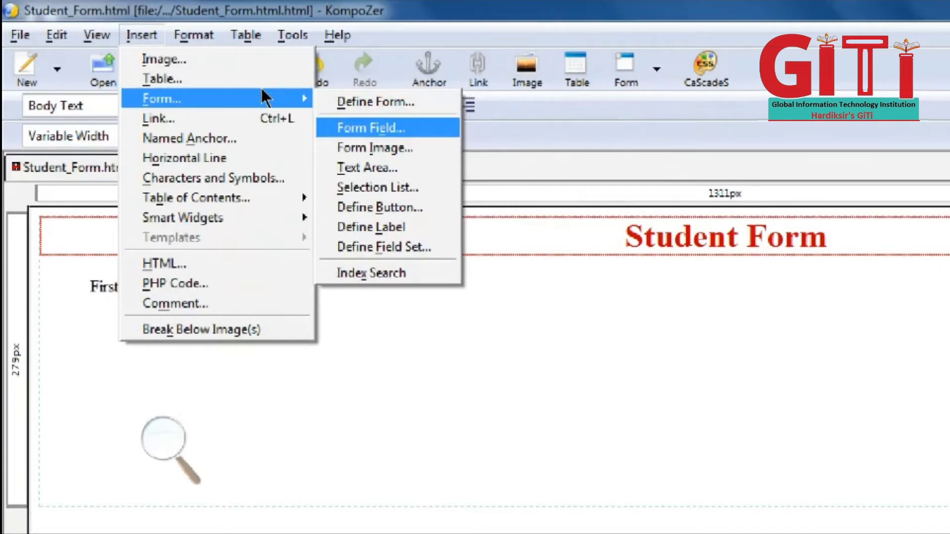
{"action": "key", "text": "Return"}
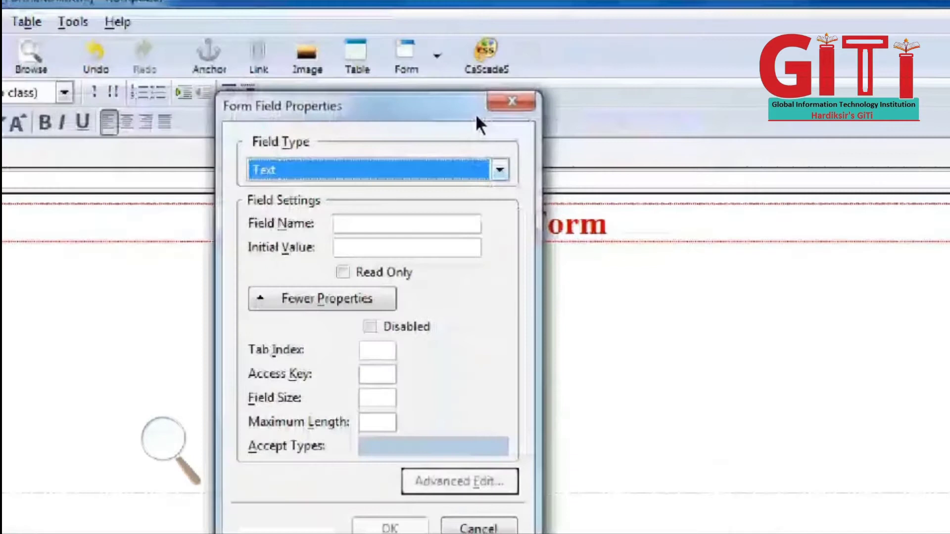
{"action": "key", "text": "alt+Down"}
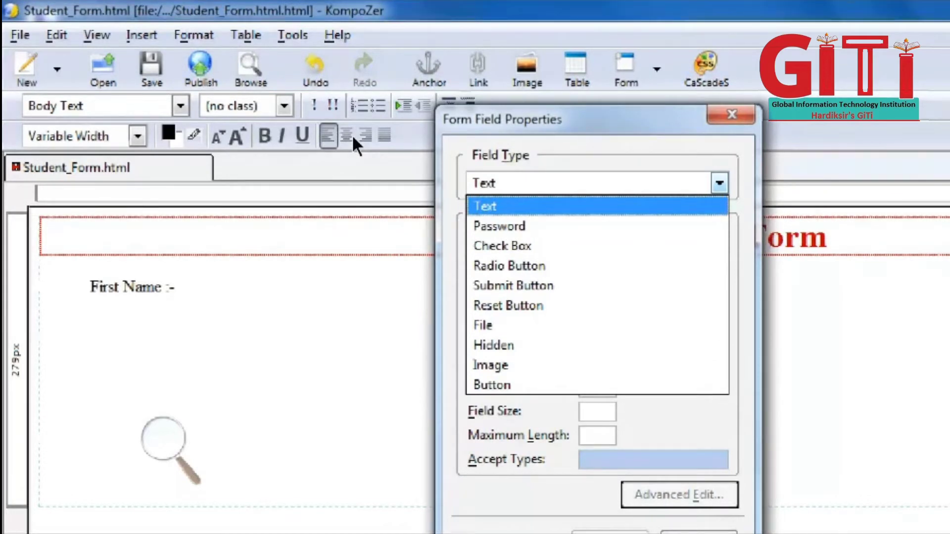
{"action": "key", "text": "Return"}
{"action": "key", "text": "Tab"}
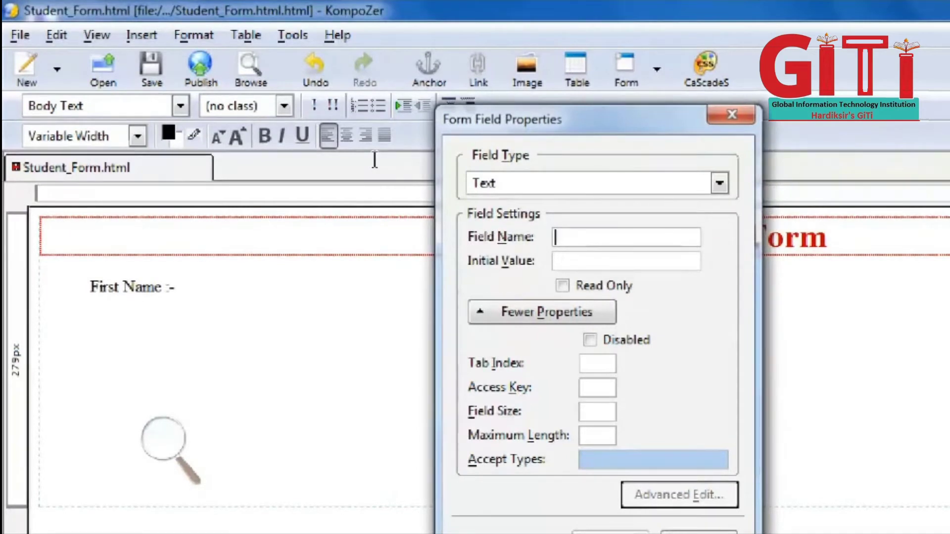
{"action": "type", "text": "f"}
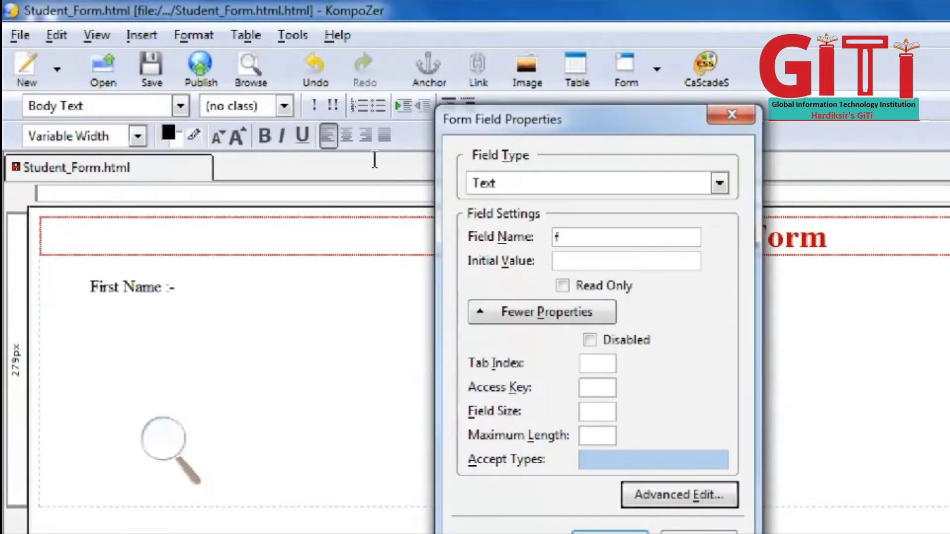
{"action": "type", "text": "irstname"}
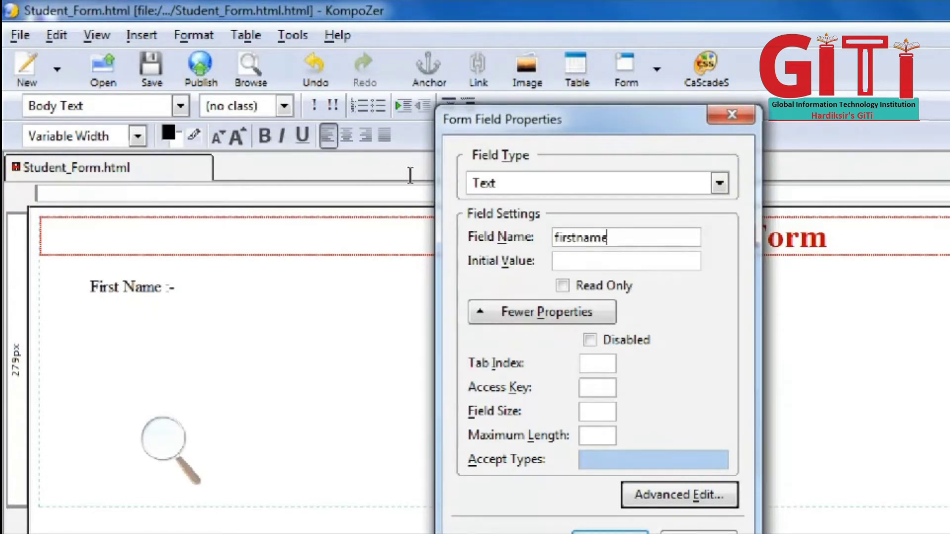
Give the firstname field the initial value Enter your name and insert it into the form.
{"action": "key", "text": "Tab"}
{"action": "type", "text": "Entrr"}
{"action": "key", "text": "BackSpace"}
{"action": "key", "text": "BackSpace"}
{"action": "type", "text": "er your"}
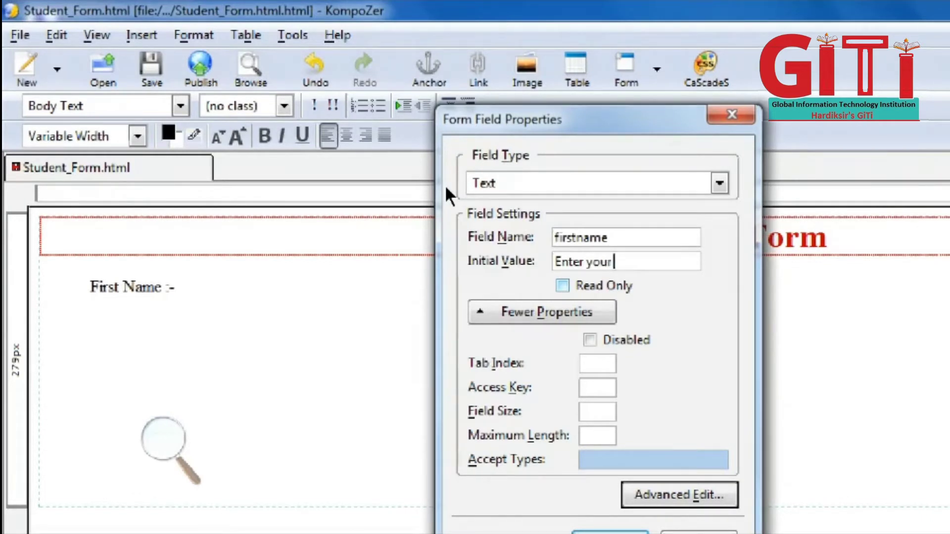
{"action": "type", "text": " fi"}
{"action": "key", "text": "BackSpace"}
{"action": "key", "text": "BackSpace"}
{"action": "type", "text": "name"}
{"action": "key", "text": "Return"}
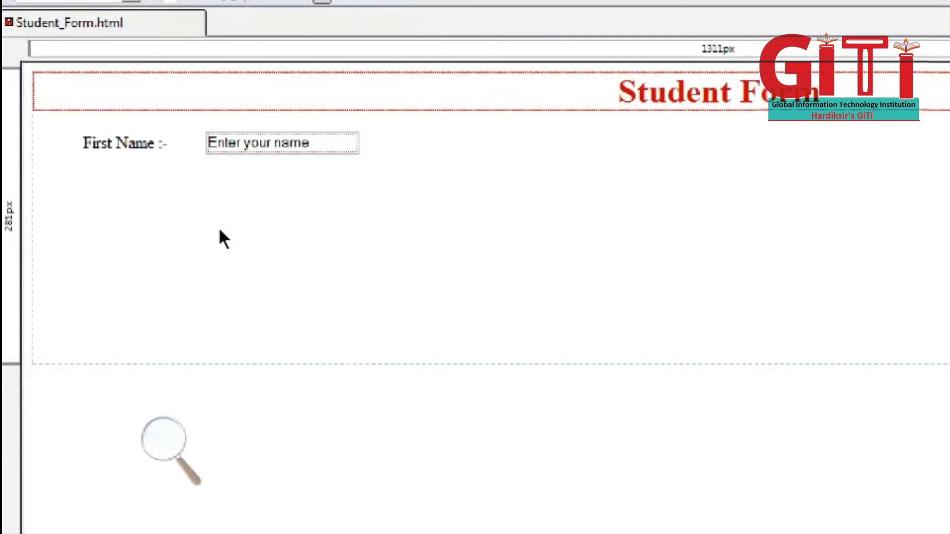
Add an indented label Middle Name :- on a new line below First Name, leaving a gap after it.
{"action": "key", "text": "Return"}
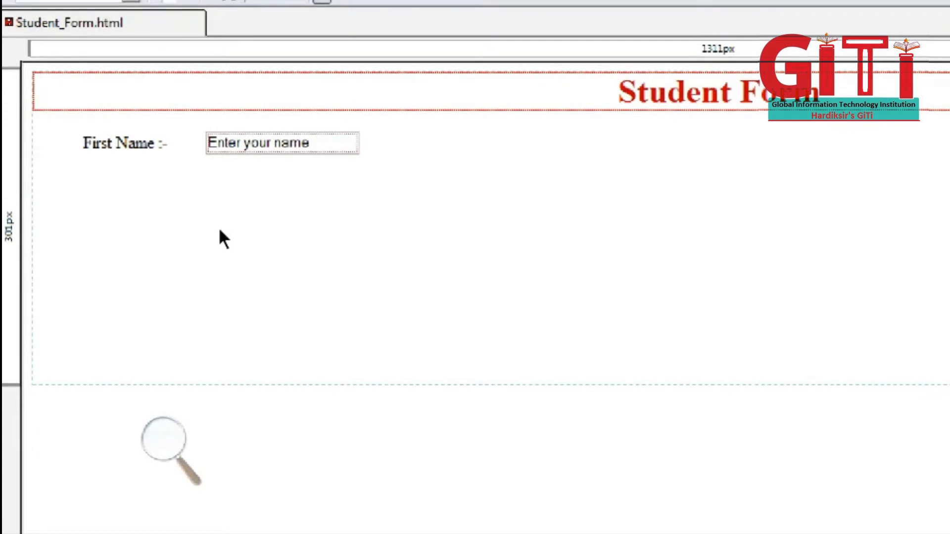
{"action": "key", "text": "Tab"}
{"action": "key", "text": "Tab"}
{"action": "key", "text": "Tab"}
{"action": "type", "text": "Middle"}
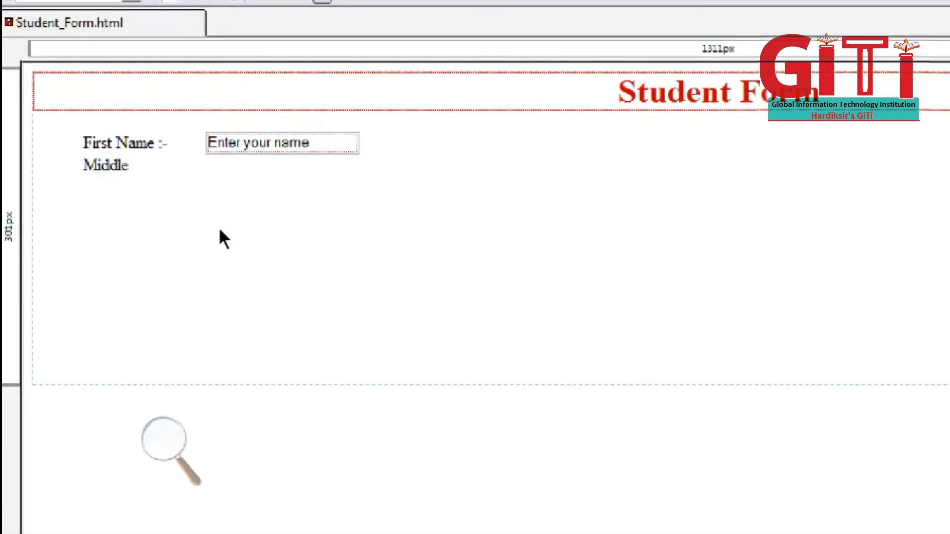
{"action": "type", "text": " Name :-"}
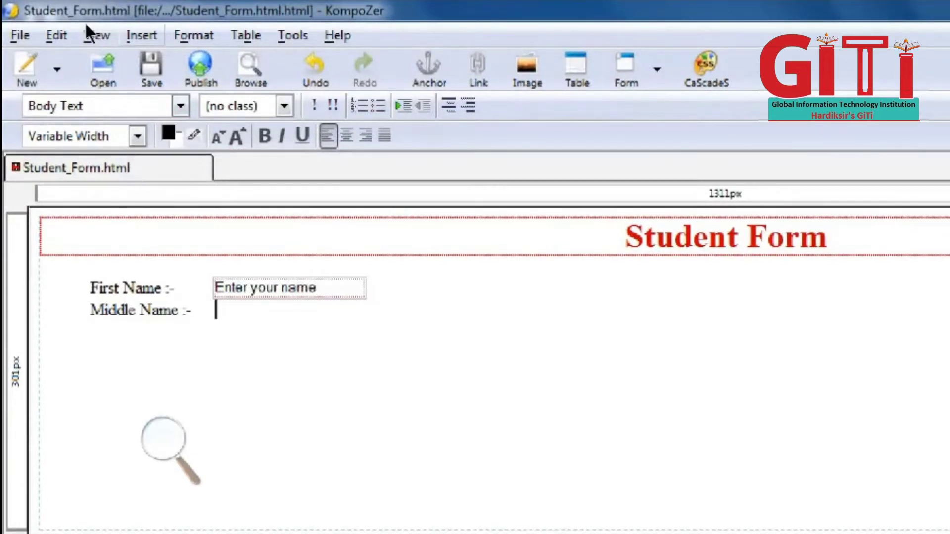
Insert a text form field named Mn beside the Middle Name label, with no initial value.
{"action": "key", "text": "alt+i"}
{"action": "key", "text": "f"}
{"action": "key", "text": "Right"}
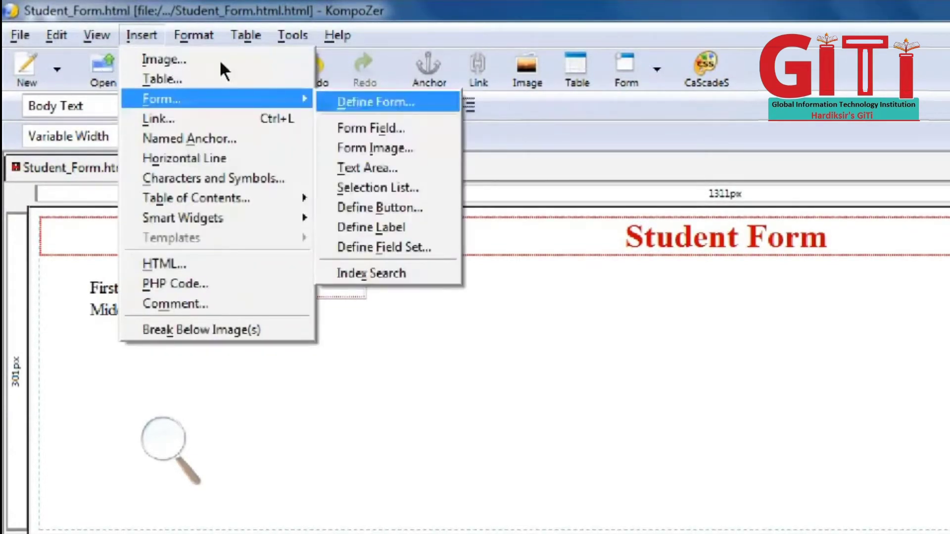
{"action": "key", "text": "Down"}
{"action": "key", "text": "Return"}
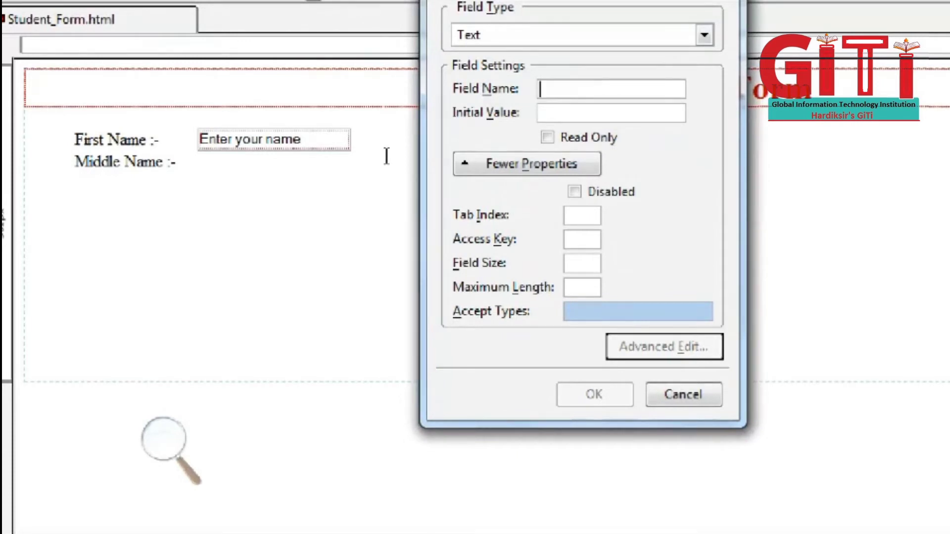
{"action": "type", "text": "Mn"}
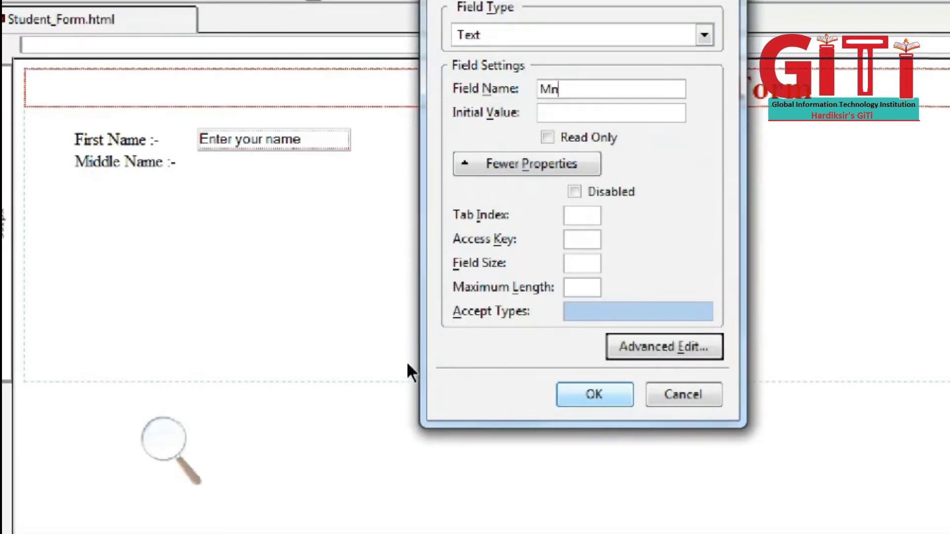
{"action": "key", "text": "Return"}
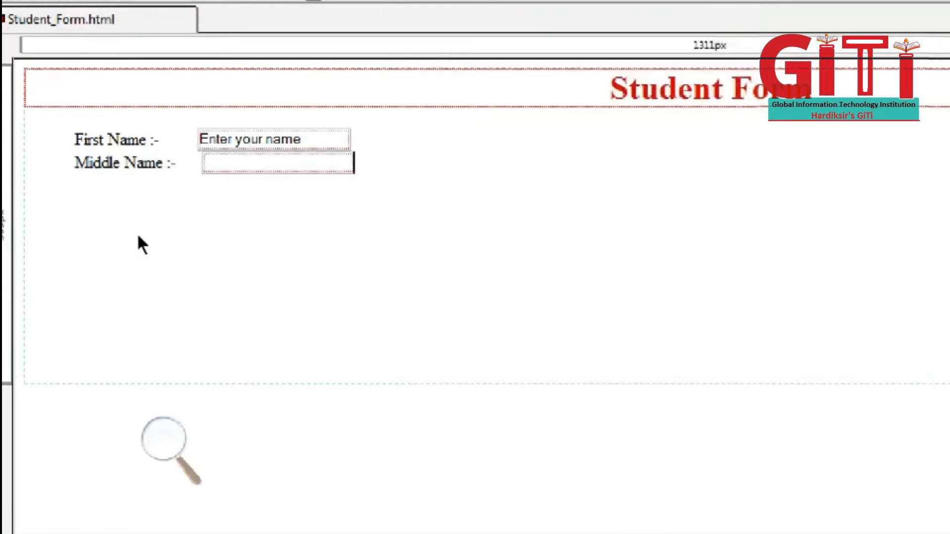
Remove one space before the Middle Name field to line it up with the First Name field.
{"action": "key", "text": "Left"}
{"action": "key", "text": "BackSpace"}
{"action": "key", "text": "Right"}
Add a label Last Name :- on a new line below Middle Name, indented with non-breaking spaces to match the labels above.
{"action": "key", "text": "shift+Return"}
{"action": "key", "text": "ctrl+shift+space"}
{"action": "key", "text": "ctrl+shift+space"}
{"action": "key", "text": "ctrl+shift+space"}
{"action": "key", "text": "ctrl+shift+space"}
{"action": "key", "text": "ctrl+shift+space"}
{"action": "key", "text": "ctrl+shift+space"}
{"action": "key", "text": "ctrl+shift+space"}
{"action": "key", "text": "ctrl+shift+space"}
{"action": "key", "text": "ctrl+shift+space"}
{"action": "key", "text": "ctrl+shift+space"}
{"action": "key", "text": "ctrl+shift+space"}
{"action": "key", "text": "ctrl+shift+space"}
{"action": "key", "text": "ctrl+shift+space"}
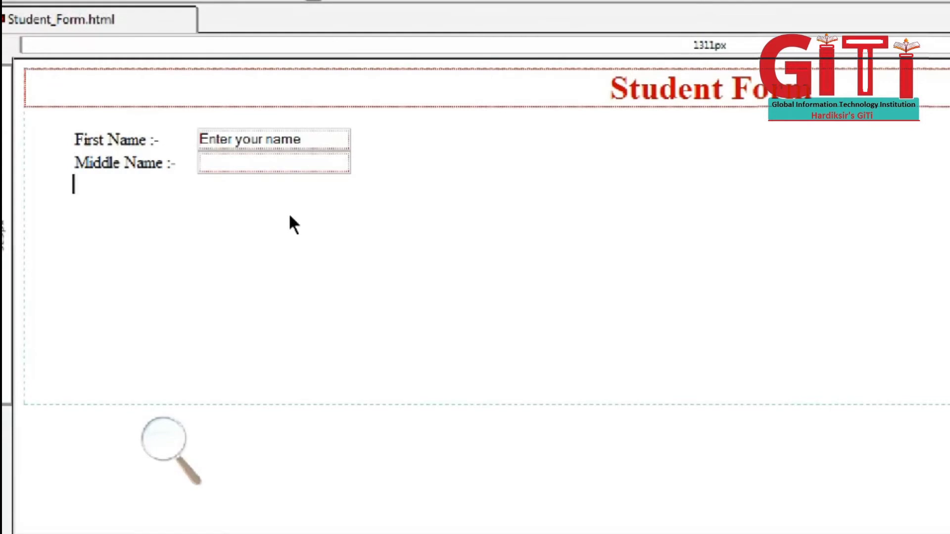
{"action": "type", "text": "<"}
{"action": "key", "text": "BackSpace"}
{"action": "type", "text": "Last Na"}
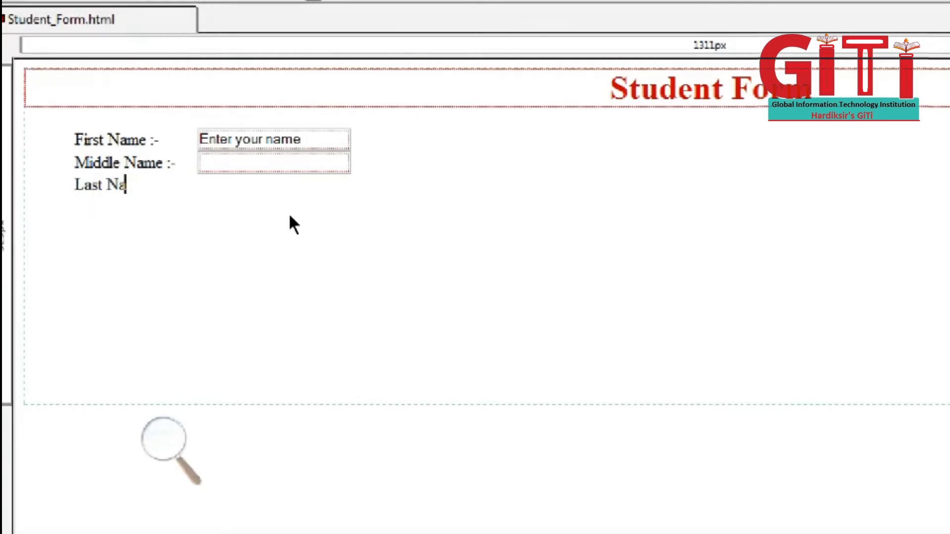
{"action": "type", "text": "me :-"}
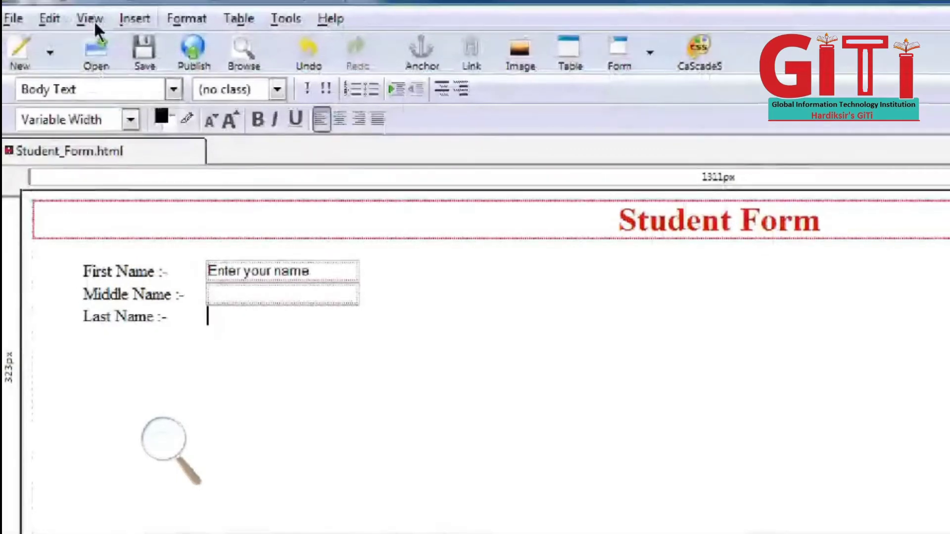
Insert a text form field named ln beside the Last Name label, aligned with the fields above.
{"action": "left_click", "coordinate": [134, 18]}
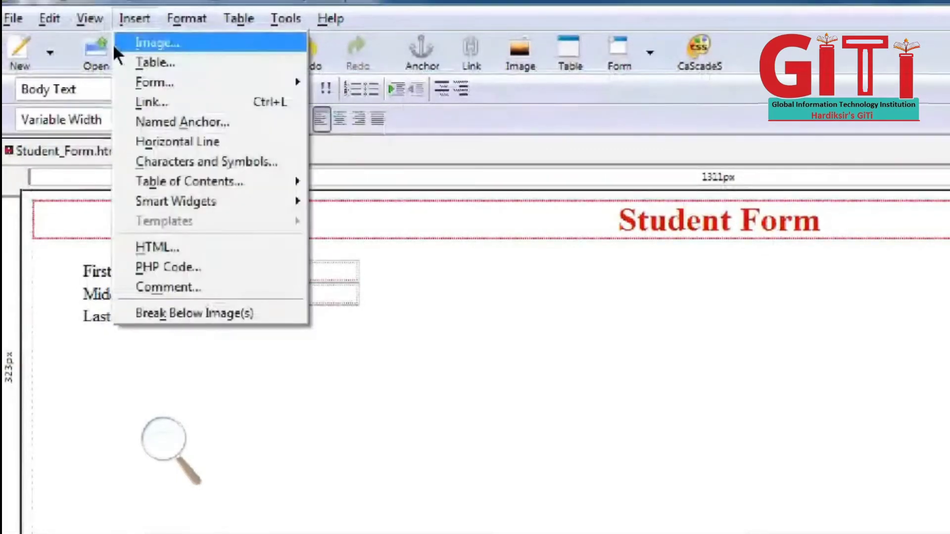
{"action": "mouse_move", "coordinate": [126, 71]}
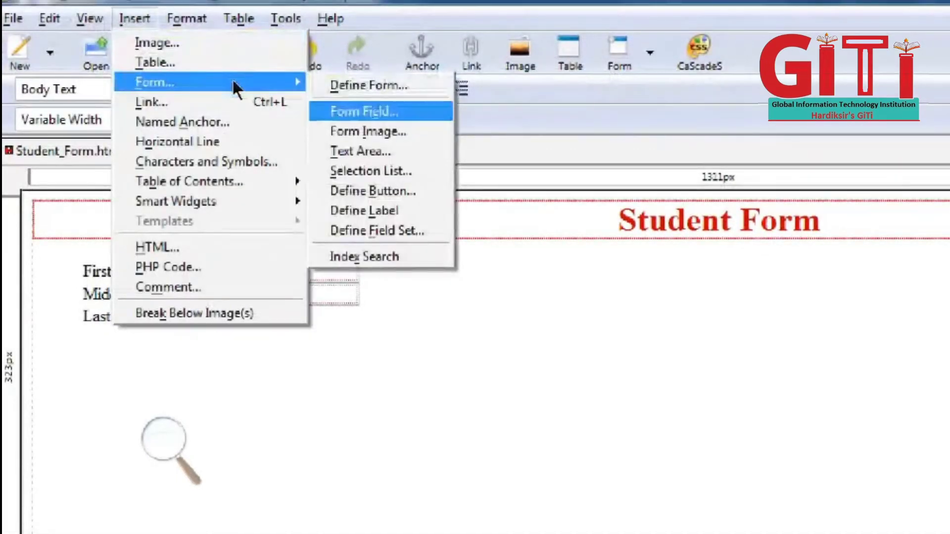
{"action": "key", "text": "Return"}
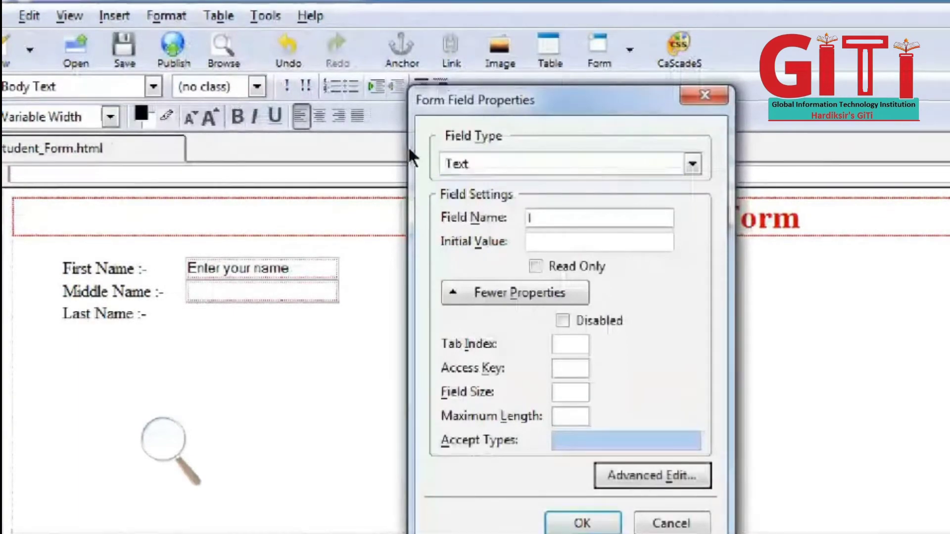
{"action": "type", "text": "ln"}
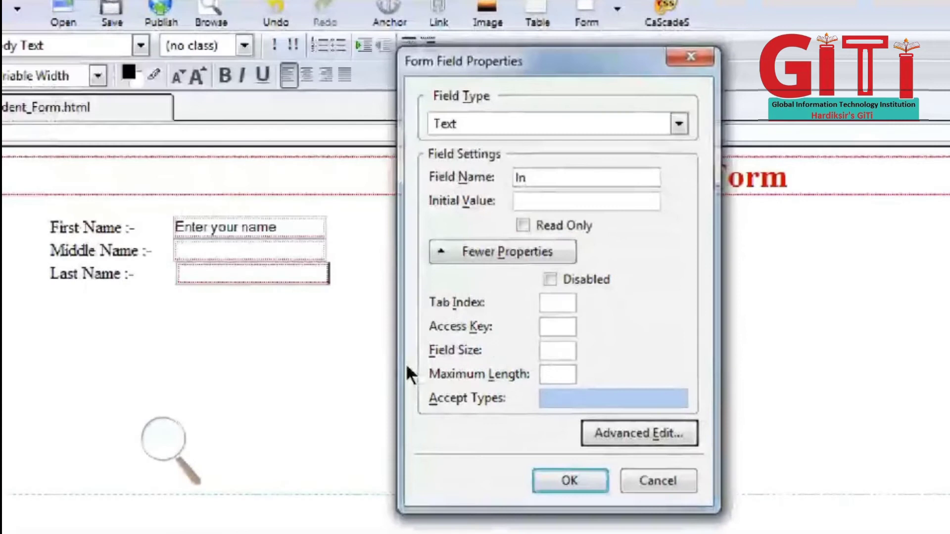
{"action": "key", "text": "Return"}
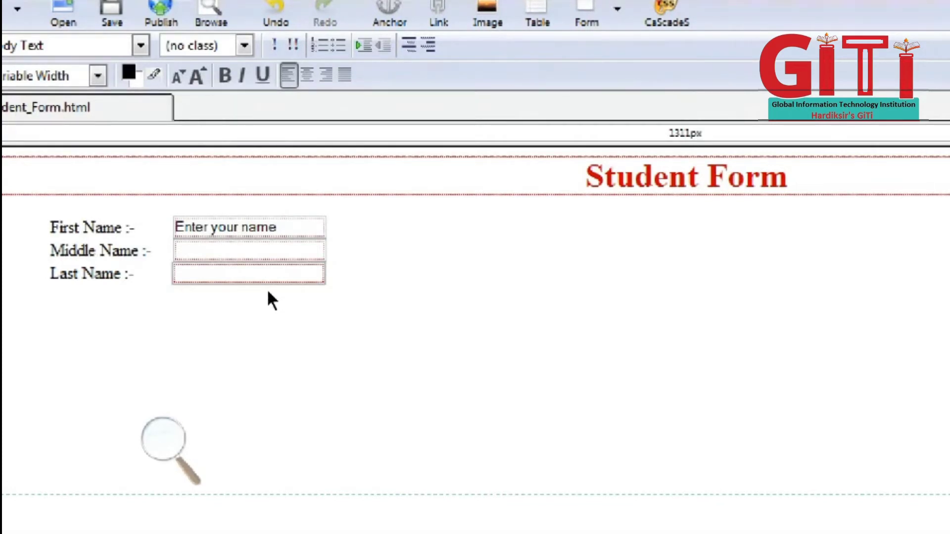
Reopen the Last Name field's properties and enter Enter your Surname as its initial value.
{"action": "double_click", "coordinate": [186, 221]}
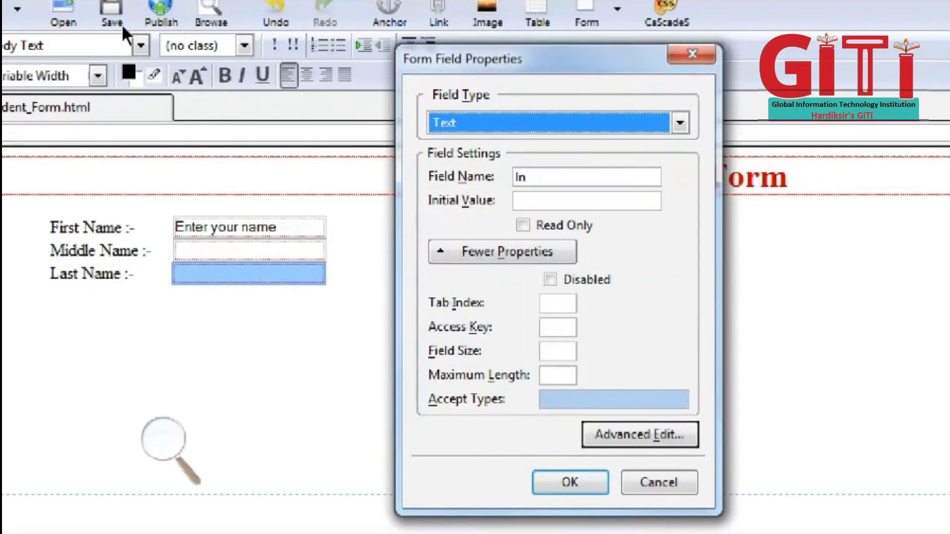
{"action": "key", "text": "Tab"}
{"action": "key", "text": "Tab"}
{"action": "type", "text": "E"}
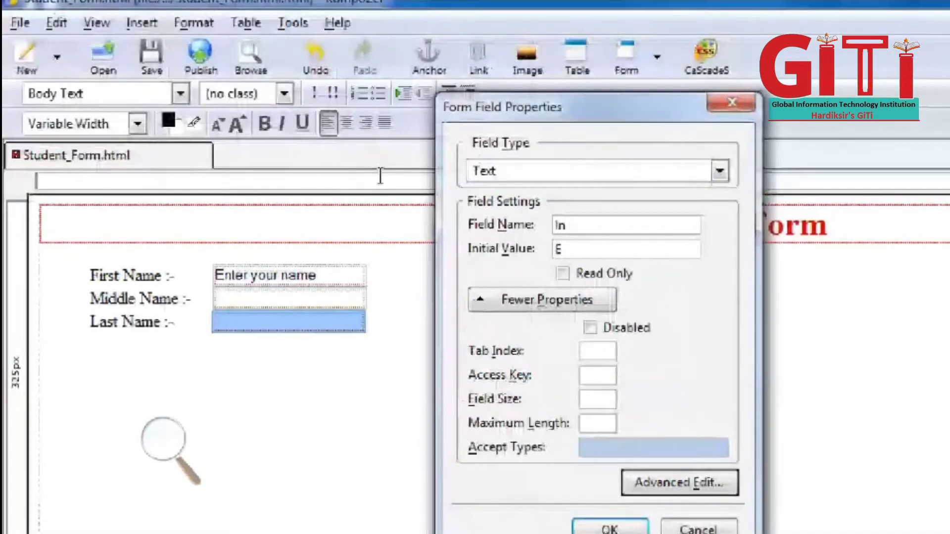
{"action": "type", "text": "nte"}
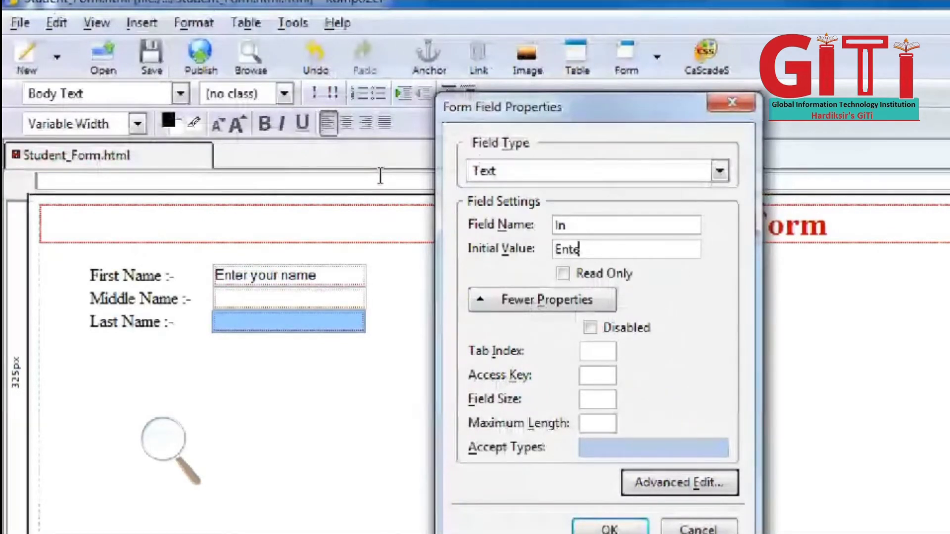
{"action": "type", "text": "r           yo"}
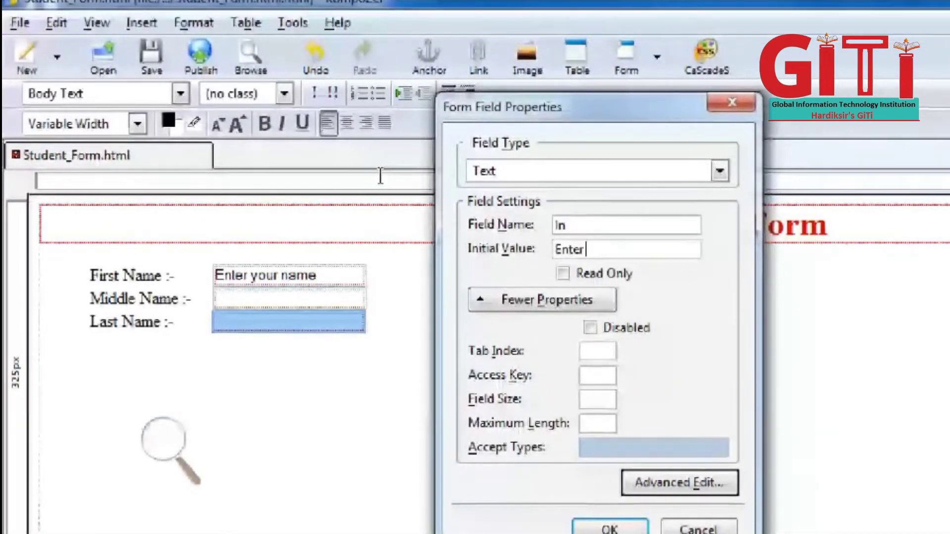
{"action": "type", "text": "ur Su"}
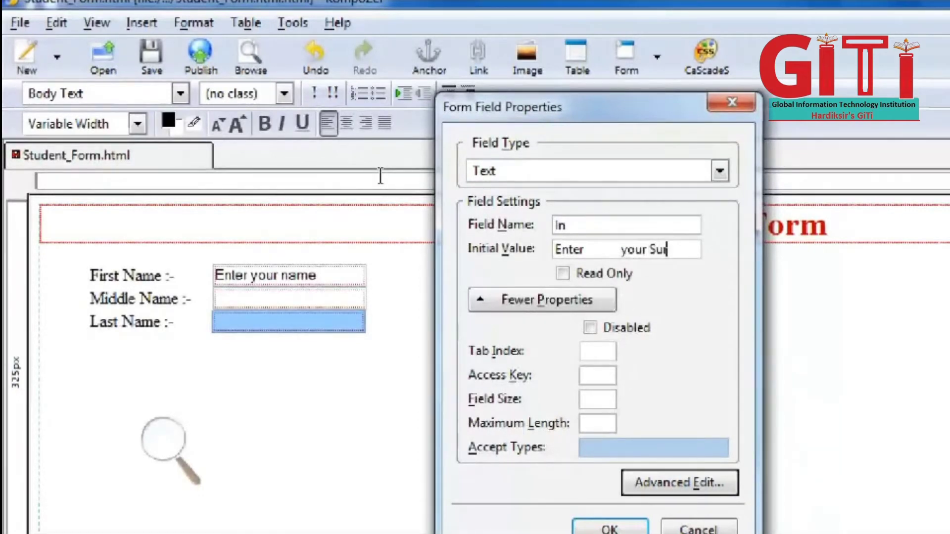
{"action": "type", "text": "rname"}
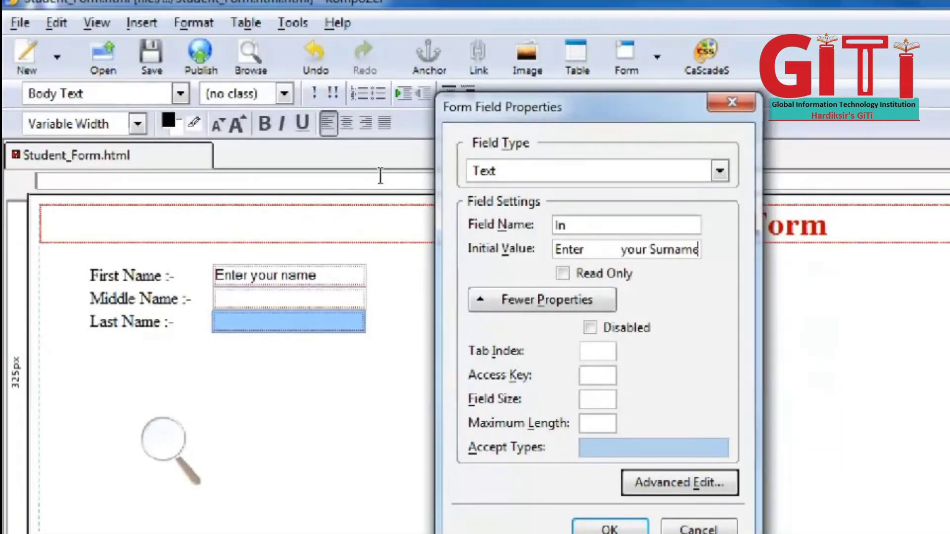
Delete the surplus spaces between Enter and your in the initial value and apply the field properties.
{"action": "key", "text": "ctrl+Left"}
{"action": "key", "text": "ctrl+Left"}
{"action": "key", "text": "BackSpace"}
{"action": "key", "text": "BackSpace"}
{"action": "key", "text": "BackSpace"}
{"action": "key", "text": "BackSpace"}
{"action": "key", "text": "BackSpace"}
{"action": "key", "text": "BackSpace"}
{"action": "key", "text": "BackSpace"}
{"action": "key", "text": "BackSpace"}
{"action": "key", "text": "BackSpace"}
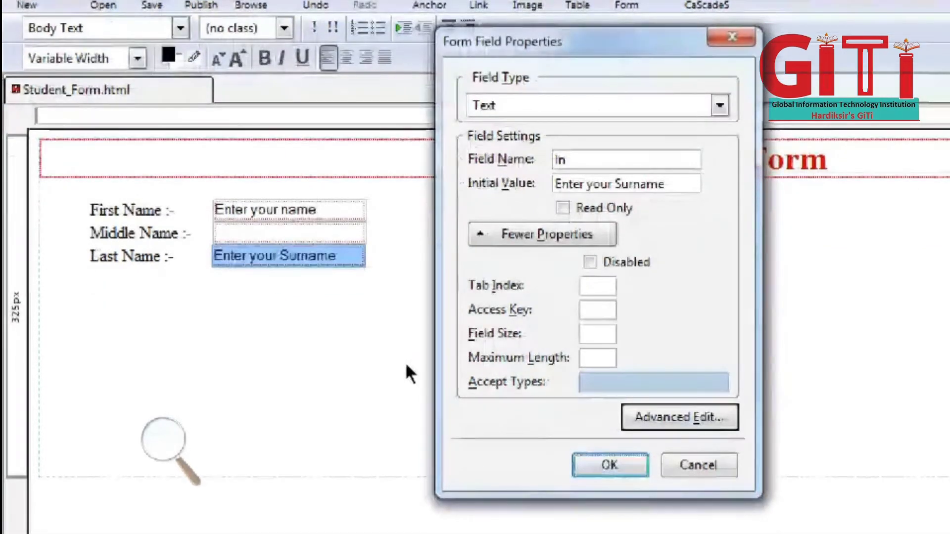
{"action": "key", "text": "Return"}
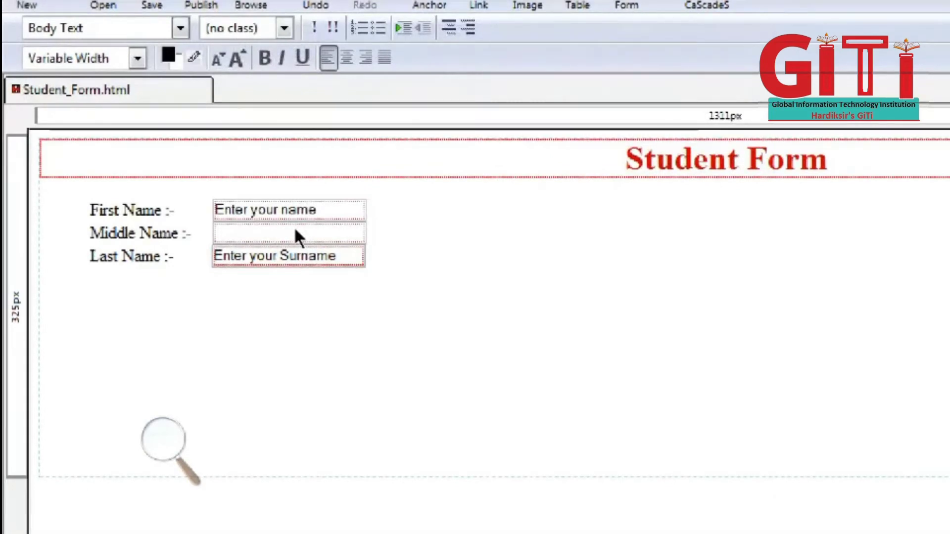
Insert a horizontal line on a new line below the Last Name field.
{"action": "key", "text": "Return"}
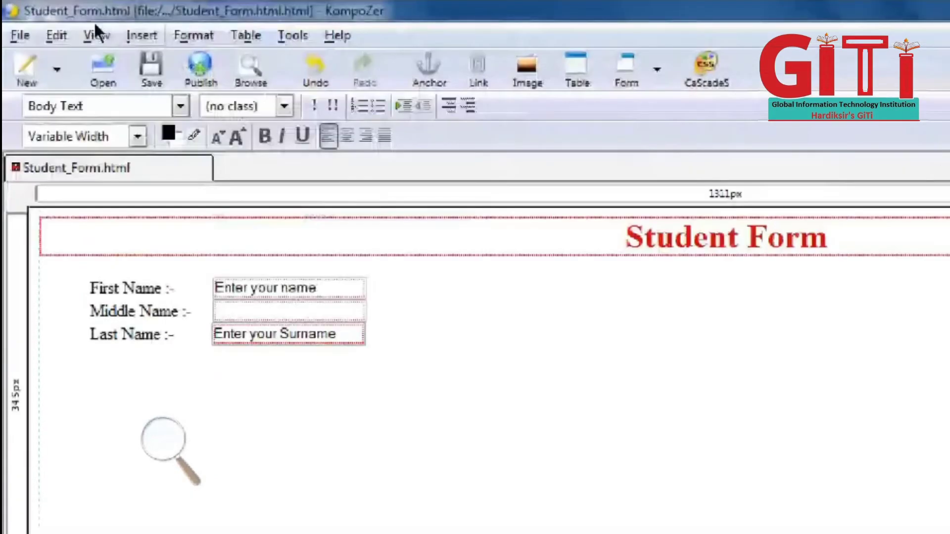
{"action": "left_click", "coordinate": [140, 35]}
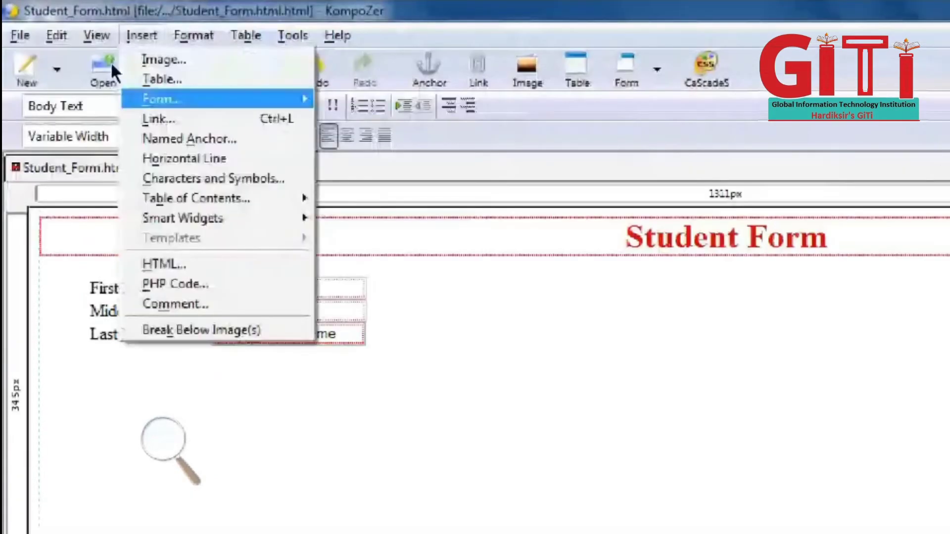
{"action": "key", "text": "Down"}
{"action": "key", "text": "Down"}
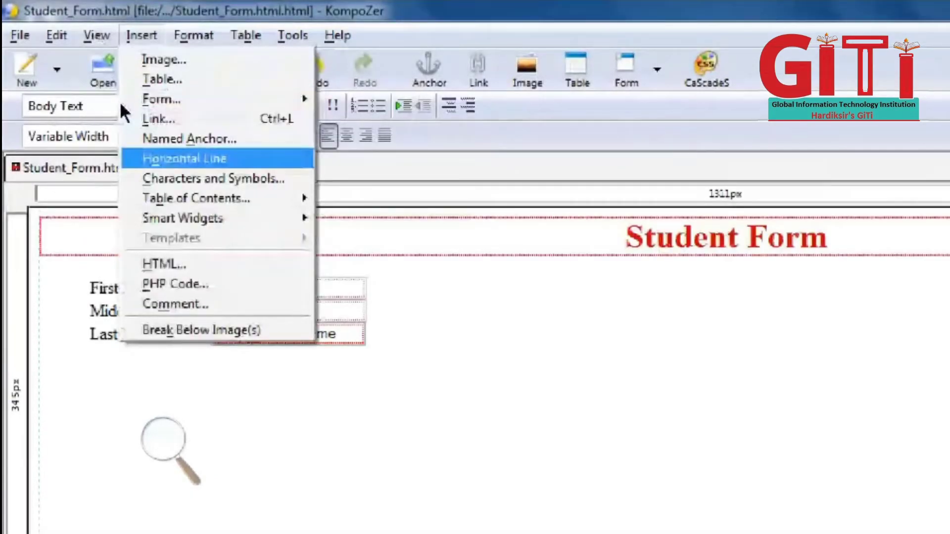
{"action": "key", "text": "Return"}
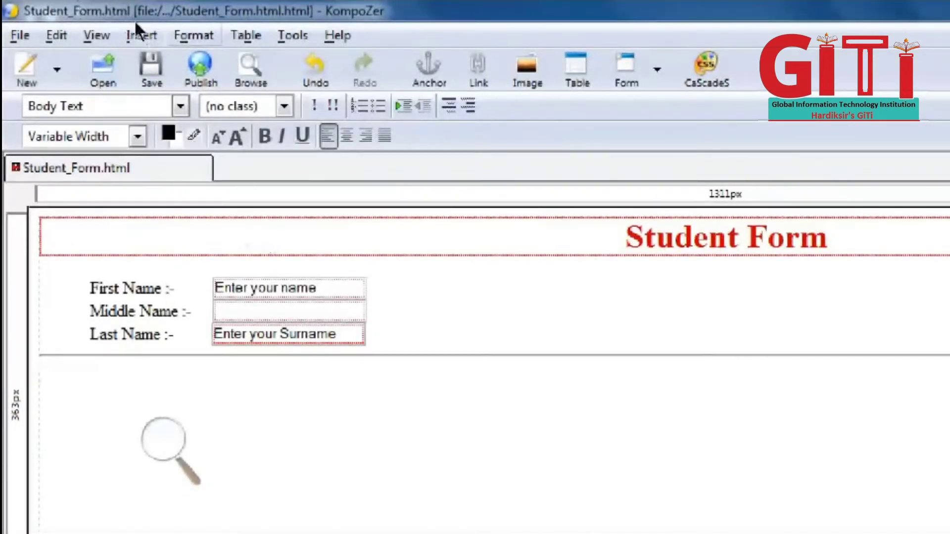
{"action": "left_click", "coordinate": [194, 35]}
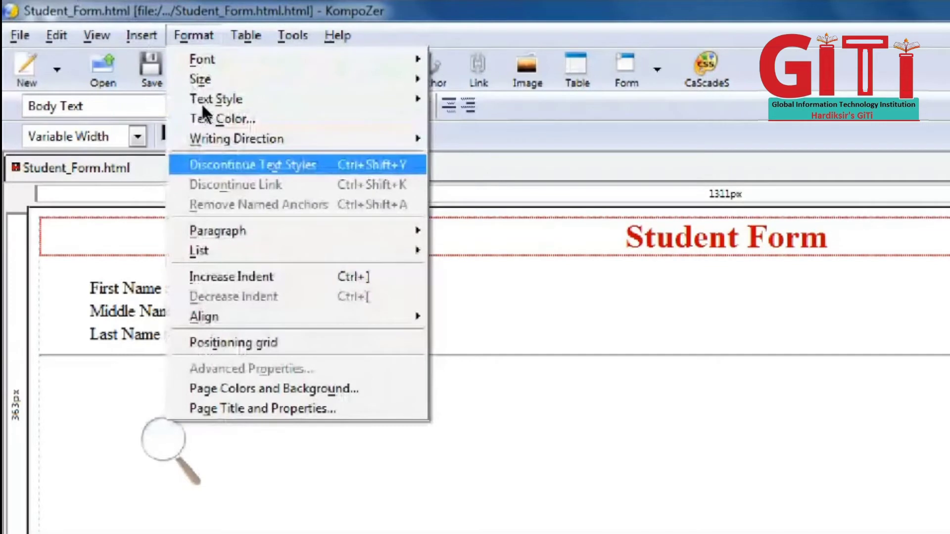
{"action": "key", "text": "Right"}
{"action": "key", "text": "d"}
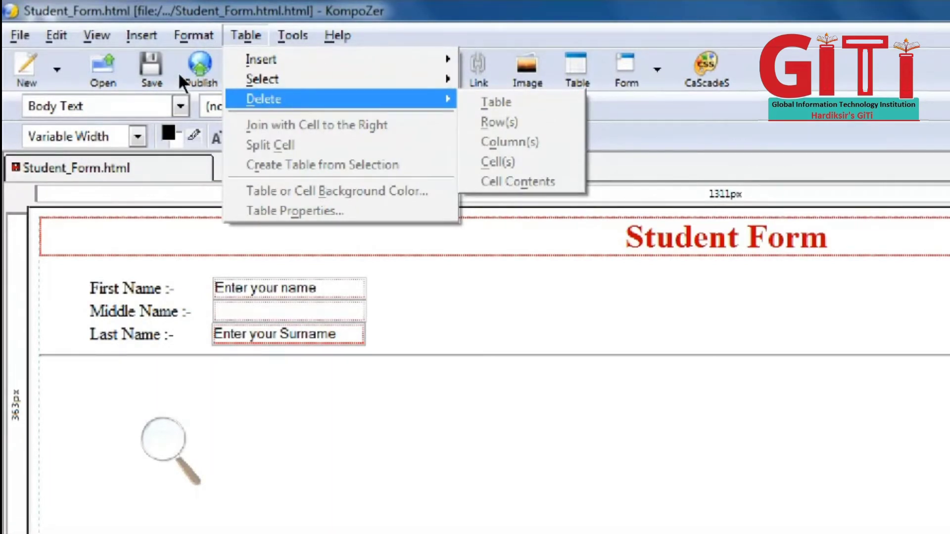
{"action": "left_click", "coordinate": [107, 247]}
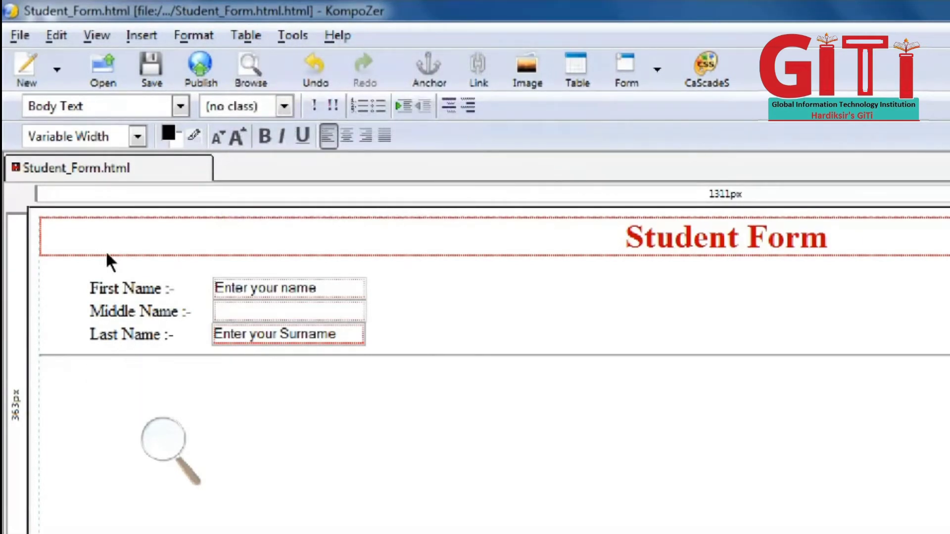
Add the label Gender :- below the horizontal line, followed by spacing up to the form field column.
{"action": "type", "text": "Gender :-"}
{"action": "key", "text": "Tab"}
{"action": "key", "text": "Tab"}
{"action": "key", "text": "Tab"}
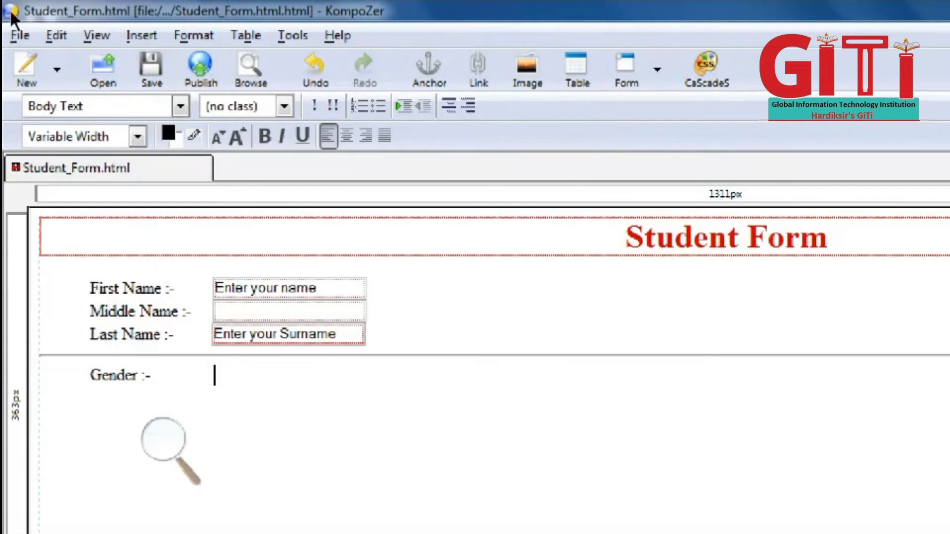
Start a new form field beside the Gender label and set its field type to Radio Button.
{"action": "left_click", "coordinate": [144, 34]}
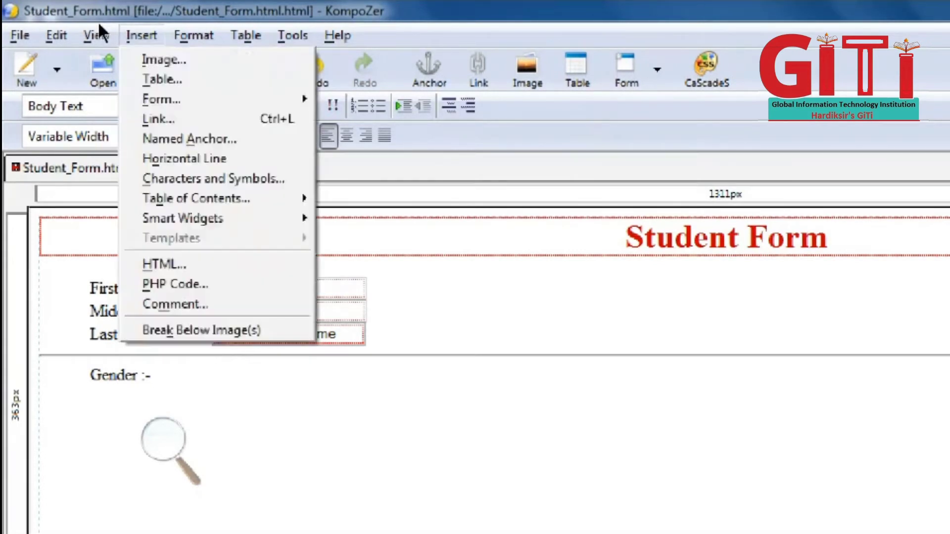
{"action": "mouse_move", "coordinate": [237, 98]}
{"action": "key", "text": "Return"}
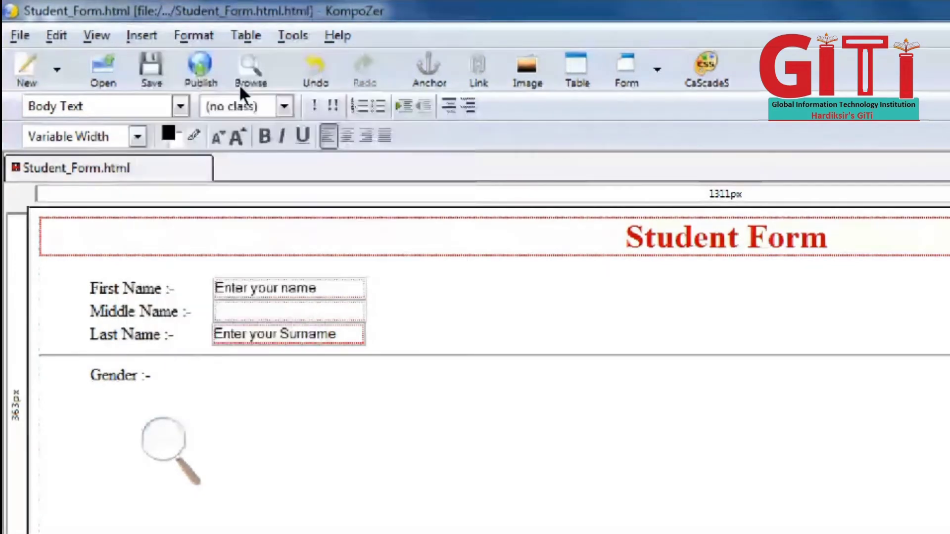
{"action": "key", "text": "alt+Down"}
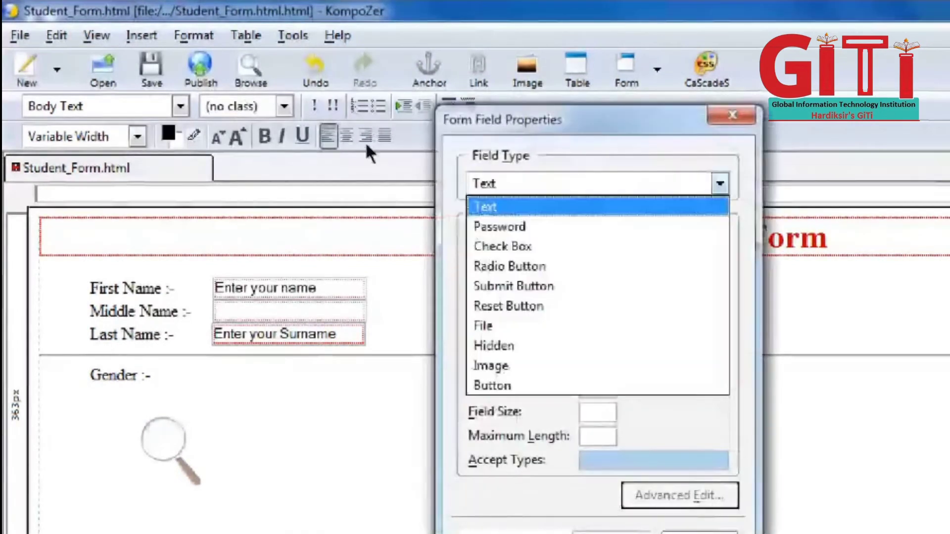
{"action": "key", "text": "Down"}
{"action": "key", "text": "Down"}
{"action": "key", "text": "Down"}
{"action": "key", "text": "Return"}
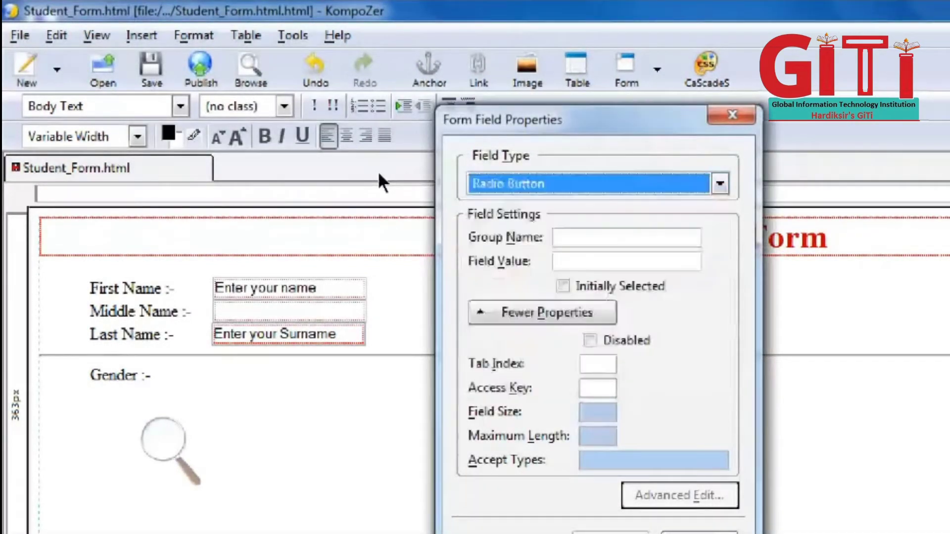
Set the radio button's group name to gender and its value to male, make it initially selected, and apply.
{"action": "key", "text": "Tab"}
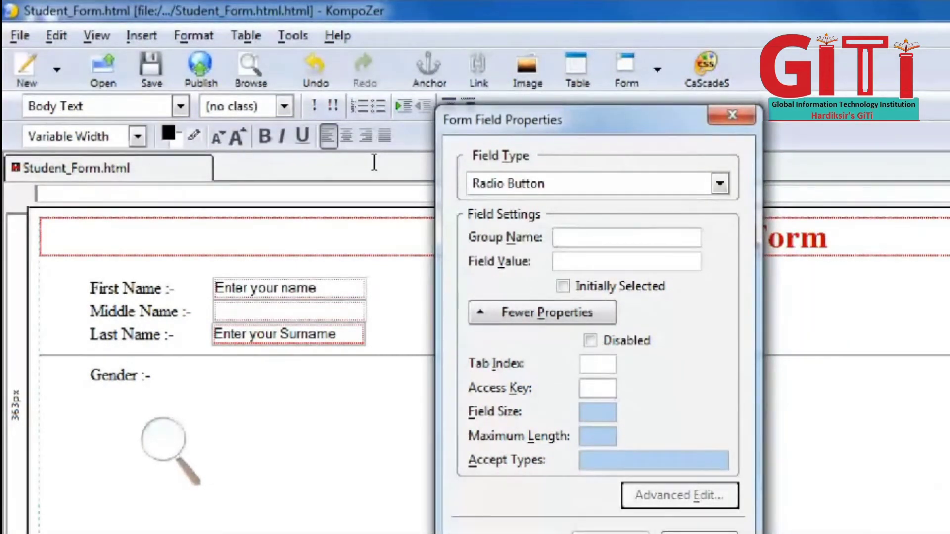
{"action": "type", "text": "gender"}
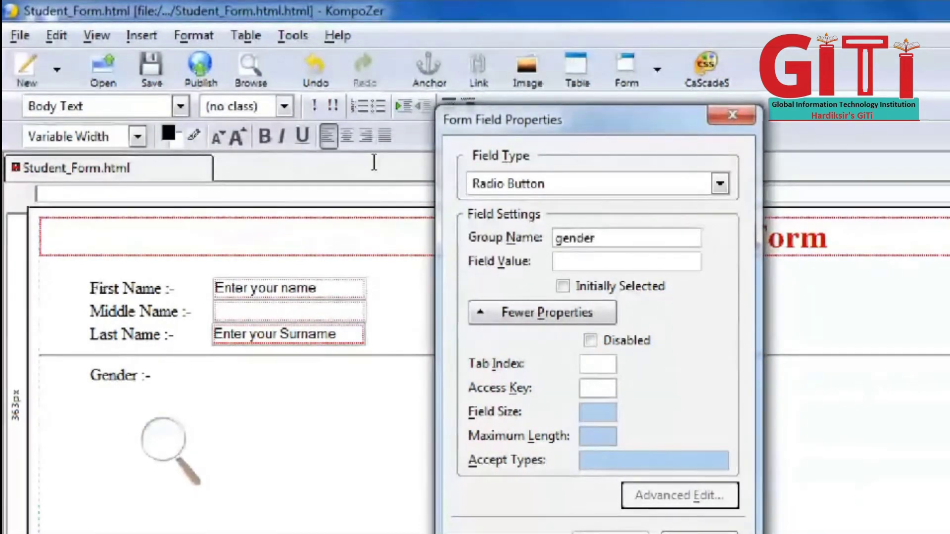
{"action": "key", "text": "Tab"}
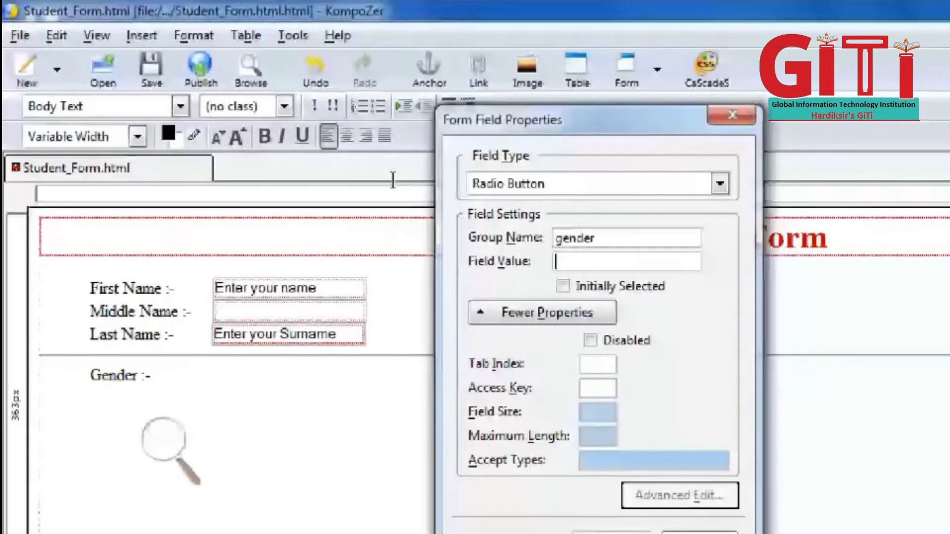
{"action": "type", "text": "m"}
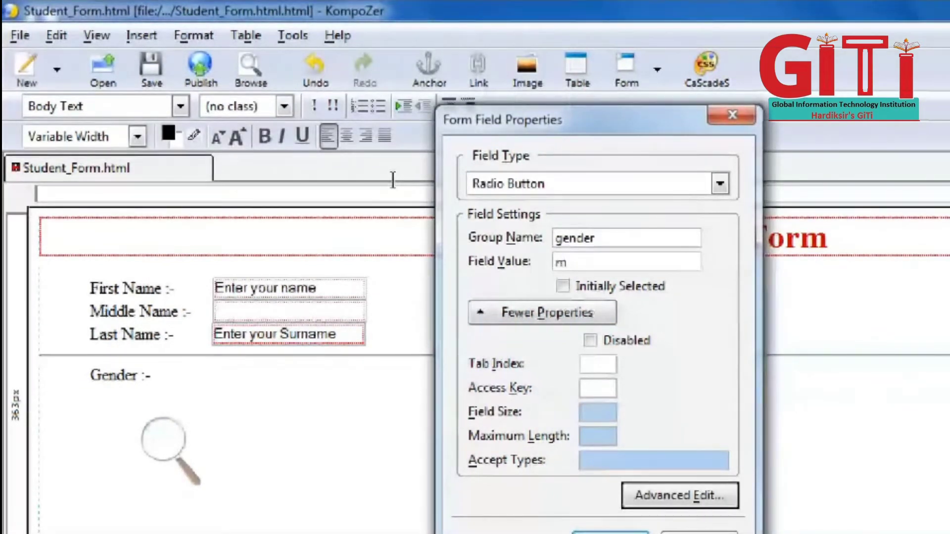
{"action": "type", "text": "ale"}
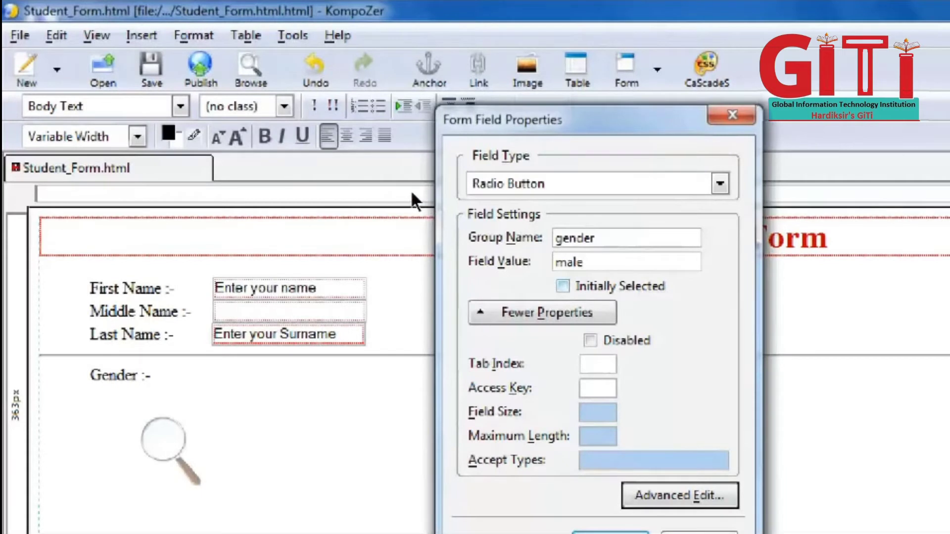
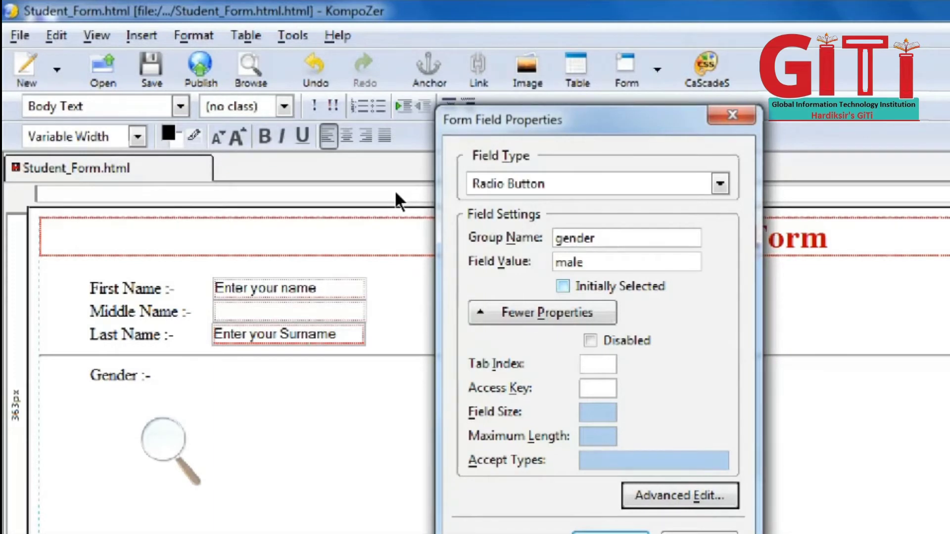
{"action": "key", "text": "Tab"}
{"action": "key", "text": "space"}
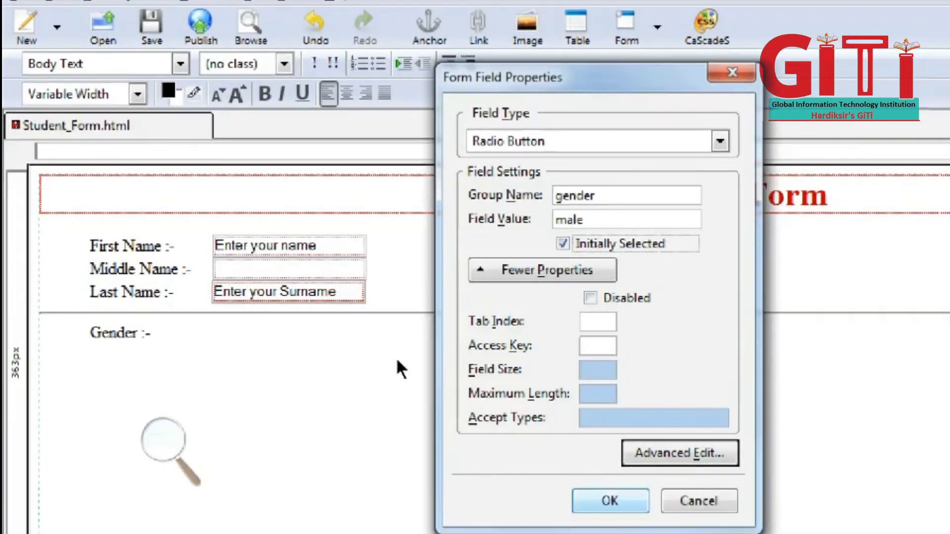
{"action": "key", "text": "Return"}
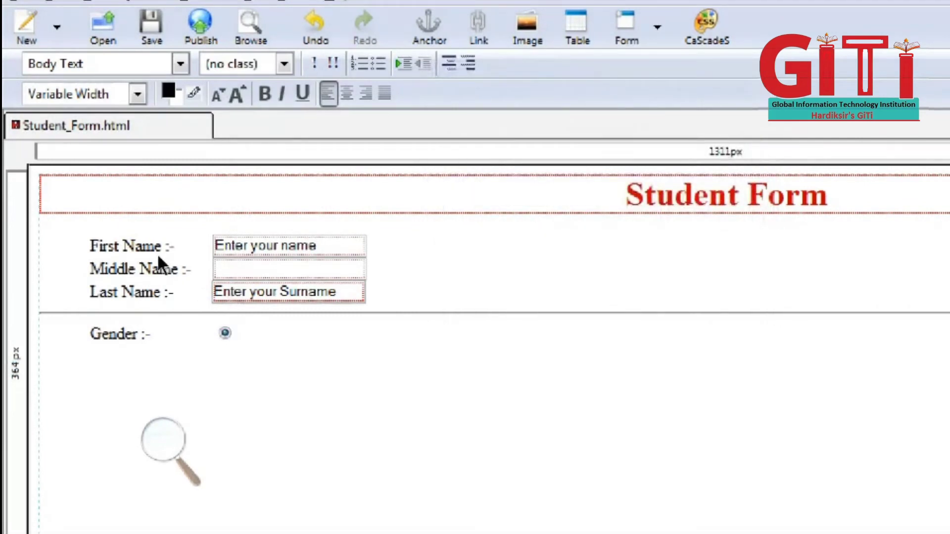
Add the caption Male beside the radio button in the Gender row.
{"action": "type", "text": "Mae"}
{"action": "key", "text": "BackSpace"}
{"action": "type", "text": "le"}
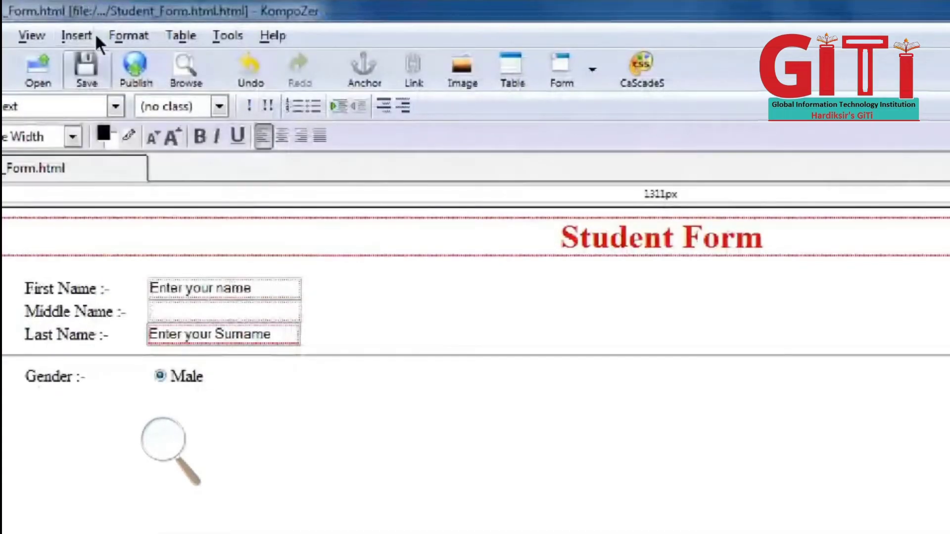
{"action": "left_click", "coordinate": [91, 35]}
{"action": "mouse_move", "coordinate": [238, 99]}
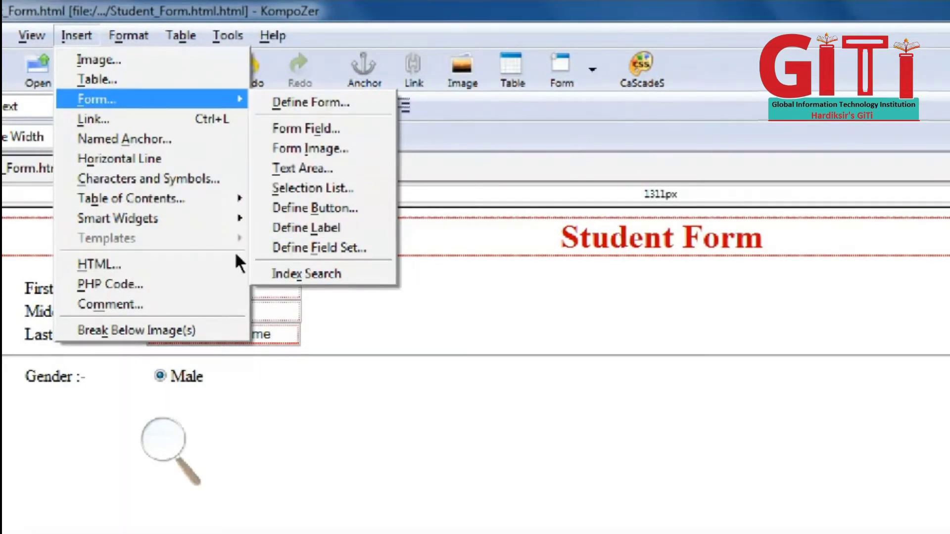
{"action": "key", "text": "Escape"}
{"action": "key", "text": "Escape"}
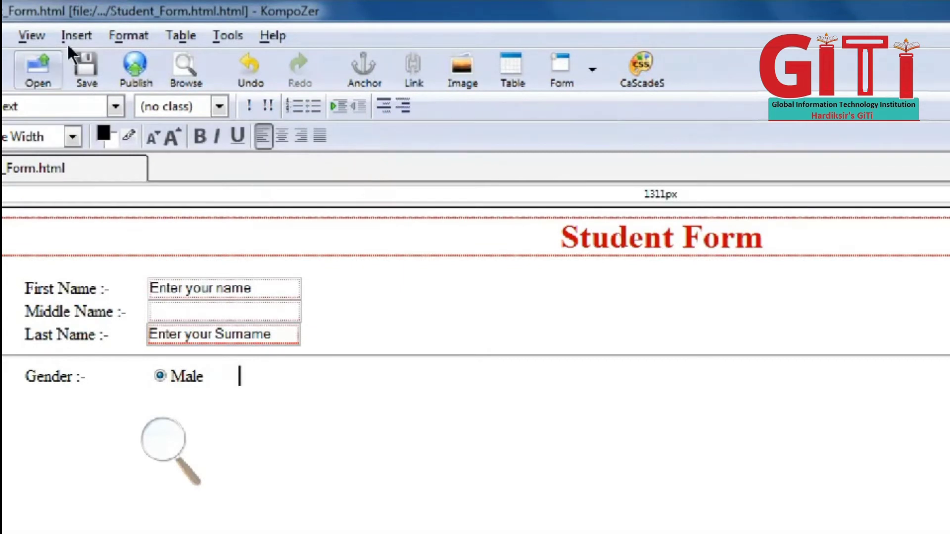
Start another form field after the Male caption and set its field type to Radio Button.
{"action": "left_click", "coordinate": [79, 35]}
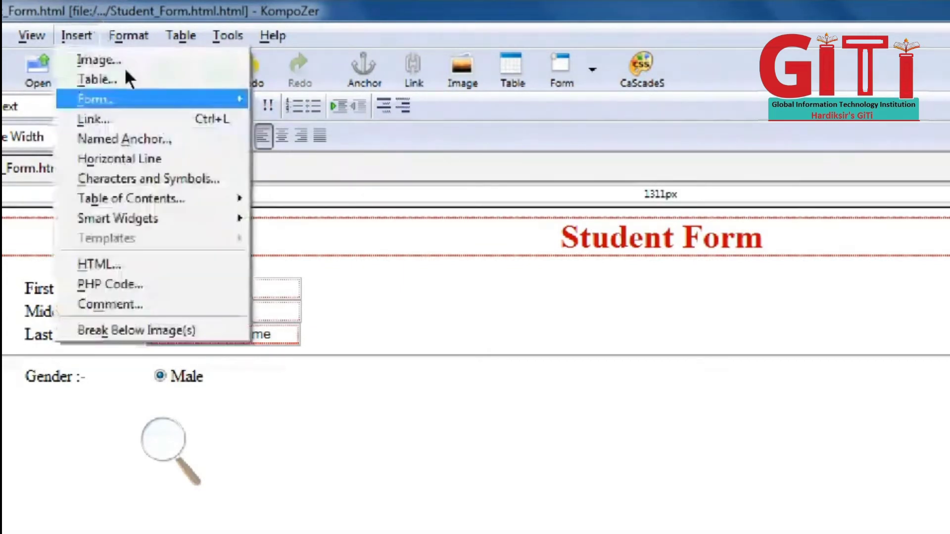
{"action": "mouse_move", "coordinate": [149, 99]}
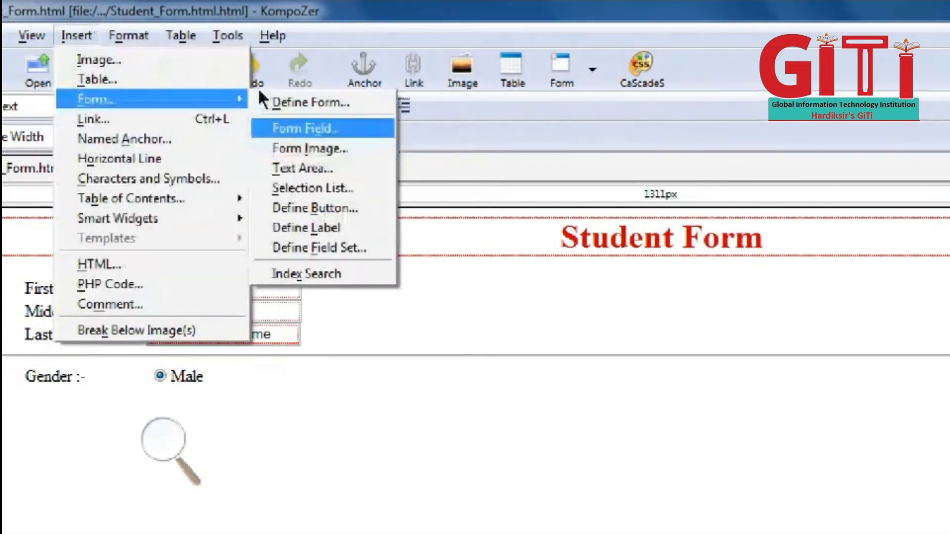
{"action": "key", "text": "Return"}
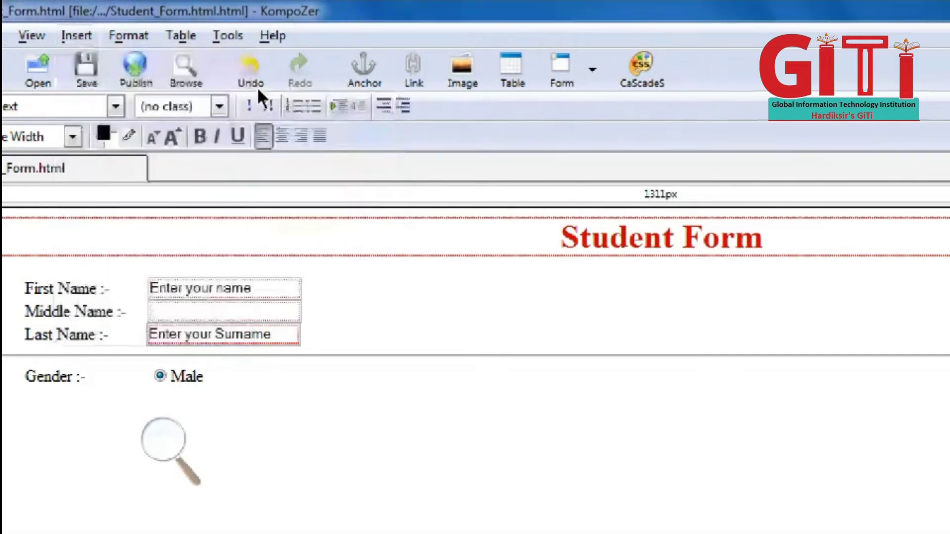
{"action": "key", "text": "alt+Down"}
{"action": "key", "text": "Down"}
{"action": "key", "text": "Down"}
{"action": "key", "text": "Down"}
{"action": "key", "text": "Return"}
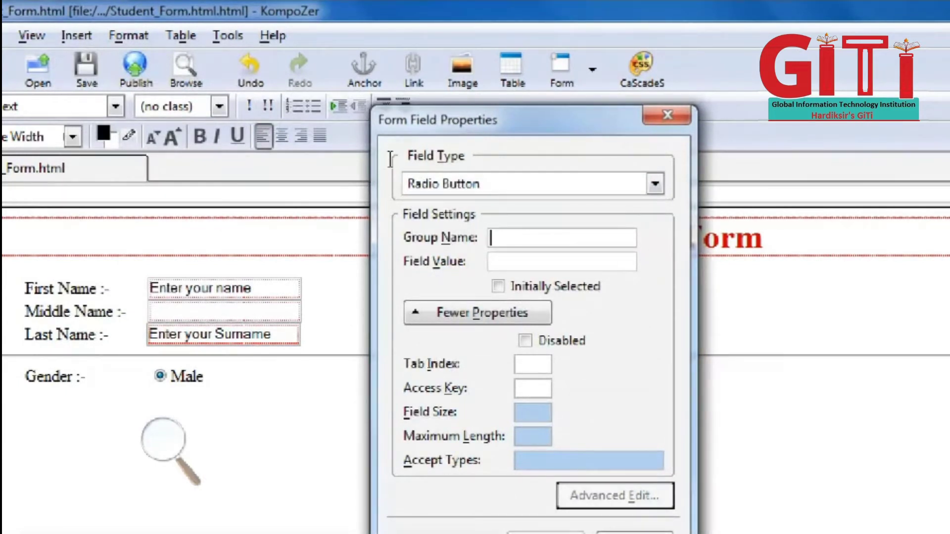
Insert the second radio button with group name gander and value female, and caption it Female.
{"action": "type", "text": "gander"}
{"action": "key", "text": "Tab"}
{"action": "type", "text": "femae"}
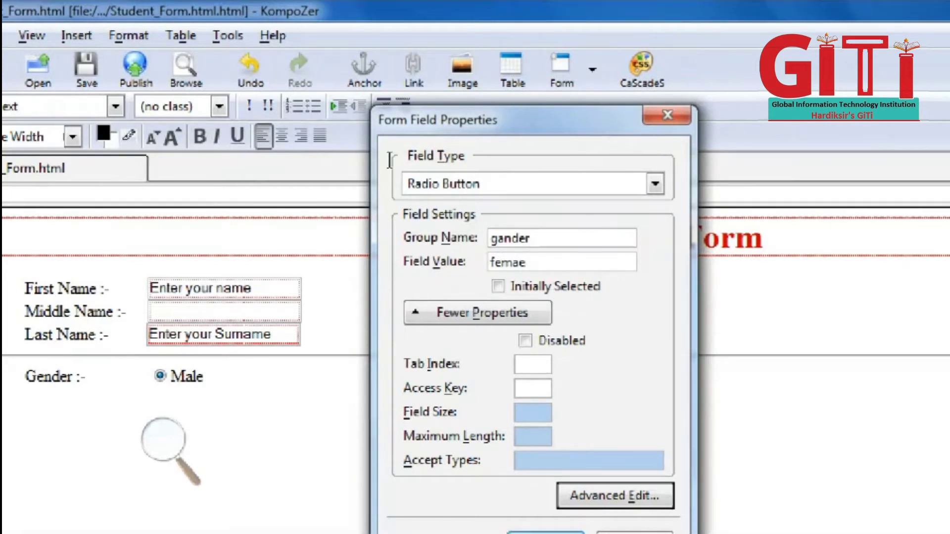
{"action": "key", "text": "BackSpace"}
{"action": "type", "text": "le"}
{"action": "key", "text": "Return"}
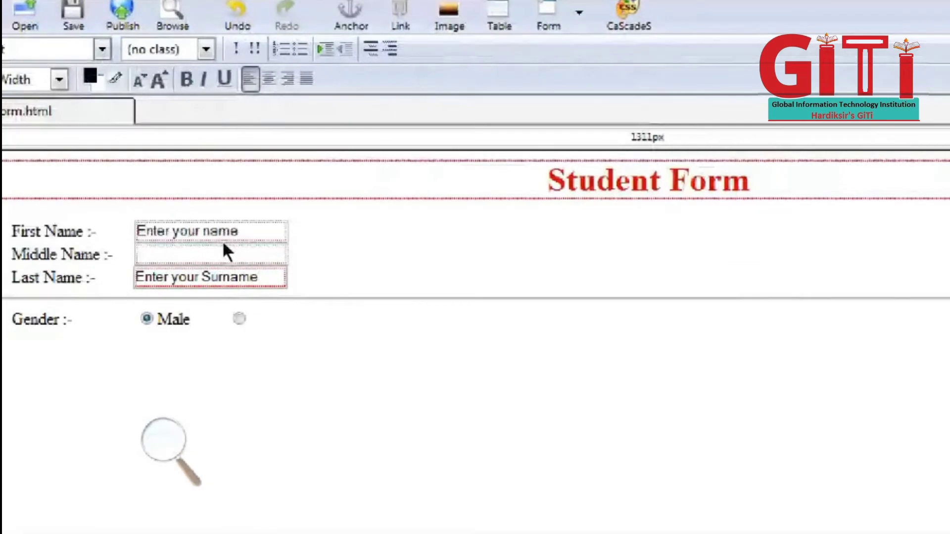
{"action": "type", "text": "Fe"}
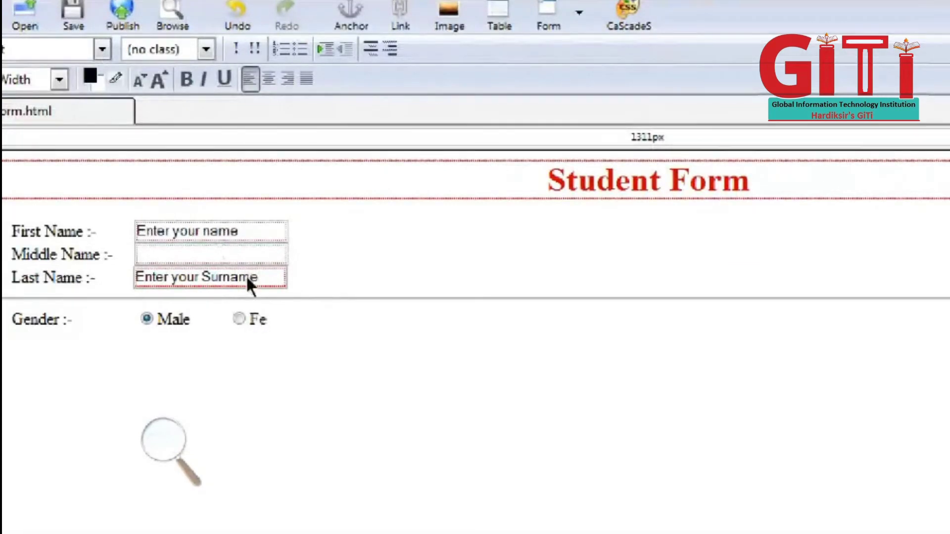
{"action": "type", "text": "male"}
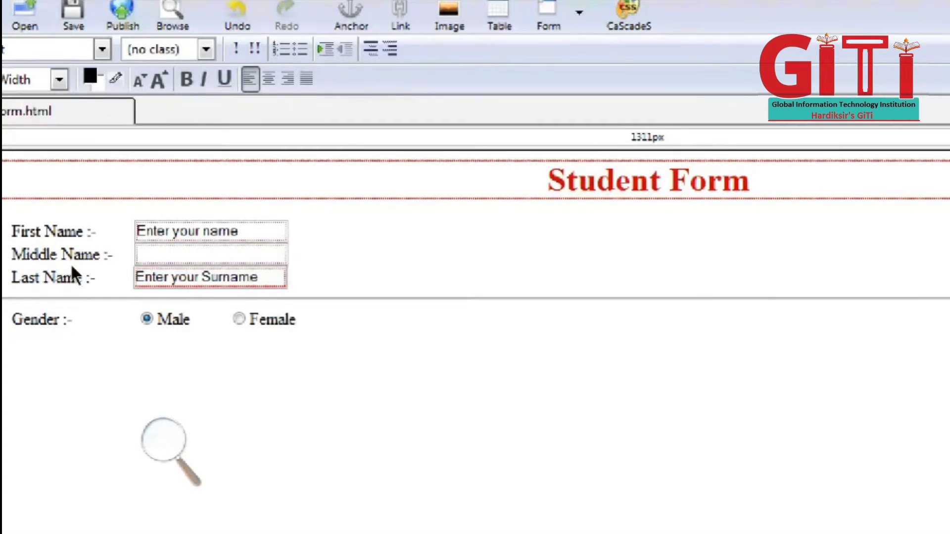
Add the label Hobby :- on a new line below the Gender row.
{"action": "key", "text": "Return"}
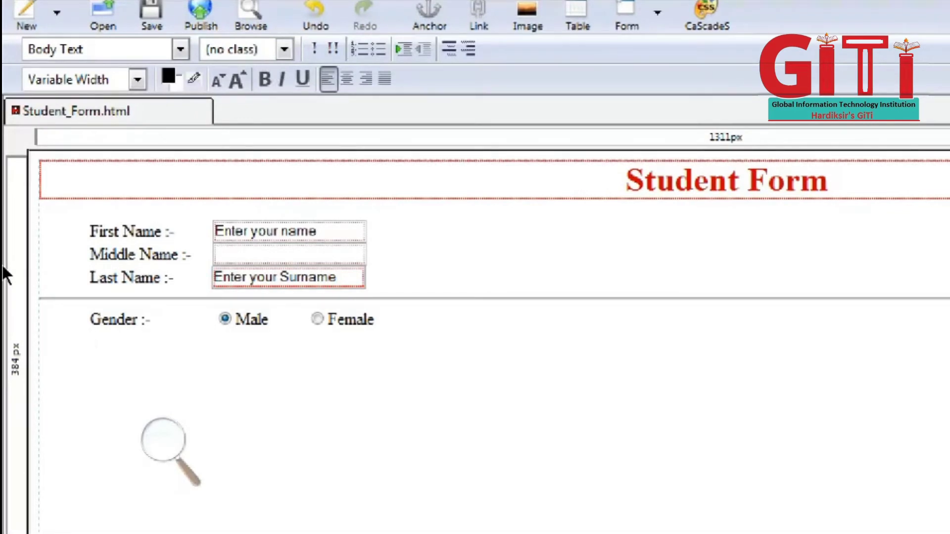
{"action": "type", "text": "Hobby"}
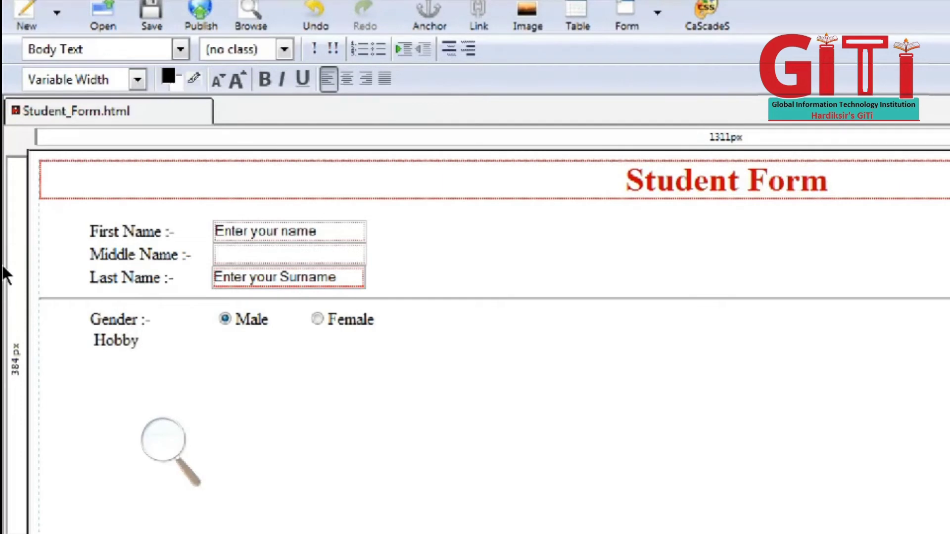
{"action": "type", "text": " :-"}
Remove one surplus space before the Male radio button in the Gender row and return to the Hobby line.
{"action": "key", "text": "Up"}
{"action": "key", "text": "Delete"}
{"action": "key", "text": "ctrl+z"}
{"action": "key", "text": "BackSpace"}
{"action": "key", "text": "Down"}
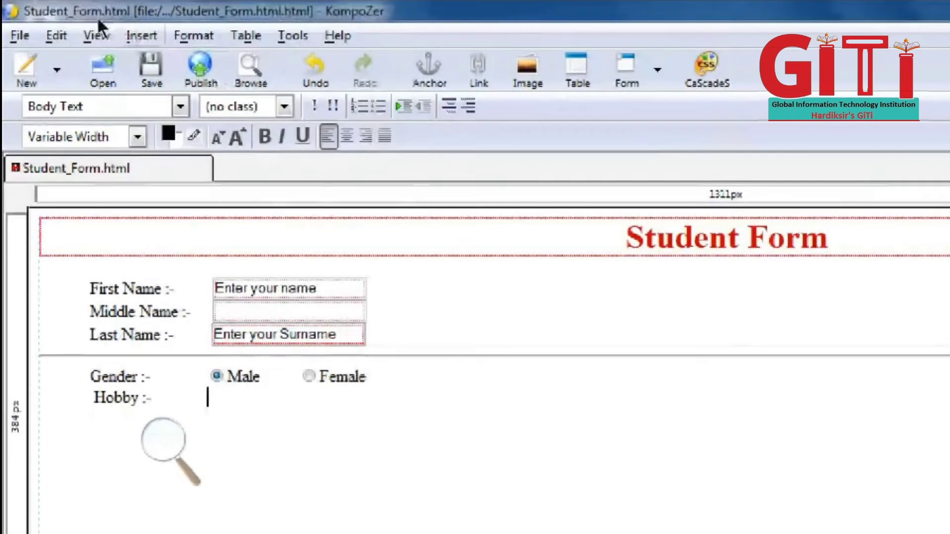
Start a new form field beside the Hobby label and set its field type to Check Box.
{"action": "key", "text": "alt+i"}
{"action": "key", "text": "Down"}
{"action": "key", "text": "Down"}
{"action": "key", "text": "Down"}
{"action": "key", "text": "Right"}
{"action": "key", "text": "Down"}
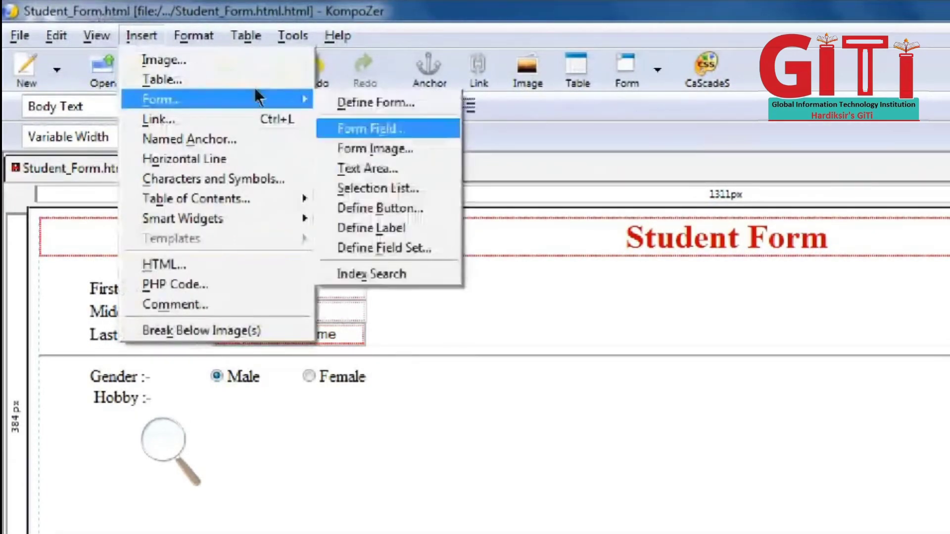
{"action": "key", "text": "Return"}
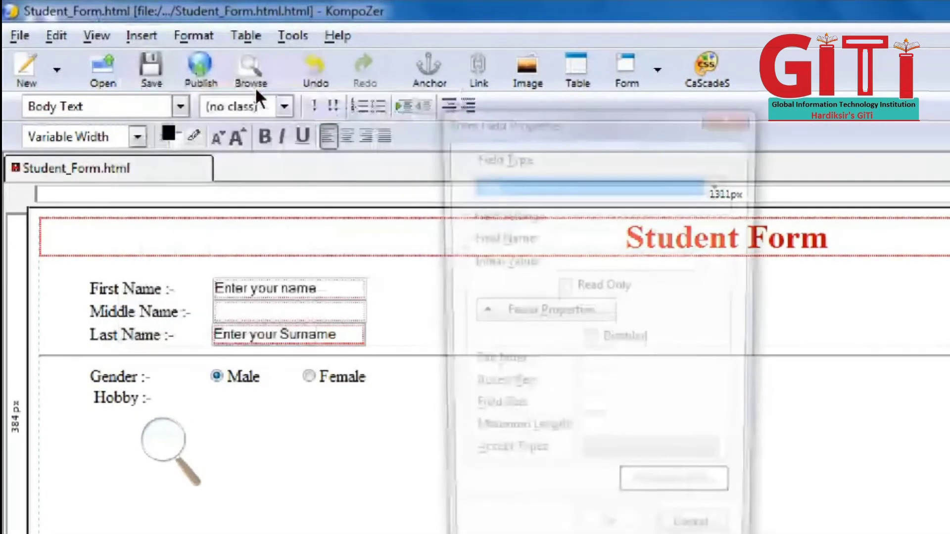
{"action": "key", "text": "alt+Down"}
{"action": "key", "text": "Down"}
{"action": "key", "text": "Down"}
{"action": "key", "text": "Down"}
{"action": "key", "text": "Down"}
{"action": "key", "text": "Down"}
{"action": "key", "text": "Up"}
{"action": "key", "text": "Up"}
{"action": "key", "text": "Up"}
{"action": "key", "text": "Up"}
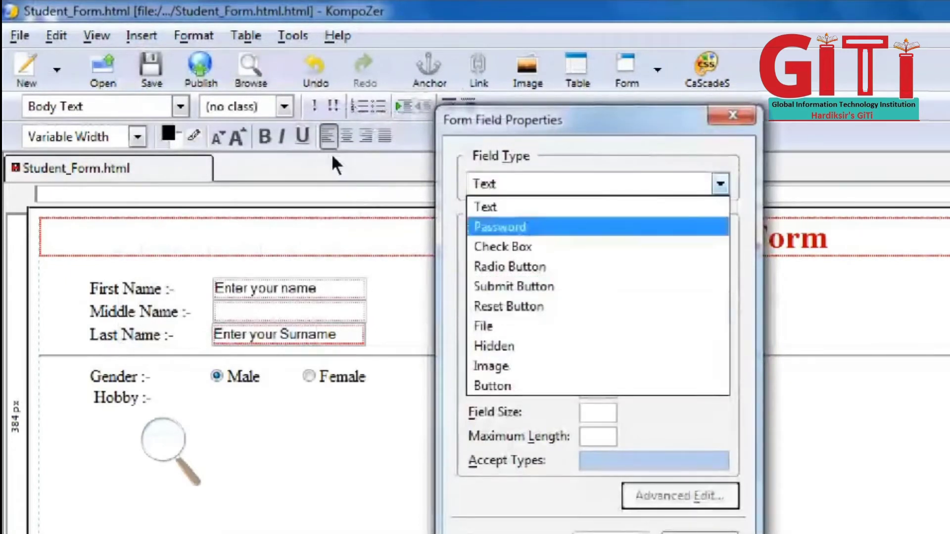
{"action": "key", "text": "Down"}
{"action": "key", "text": "Return"}
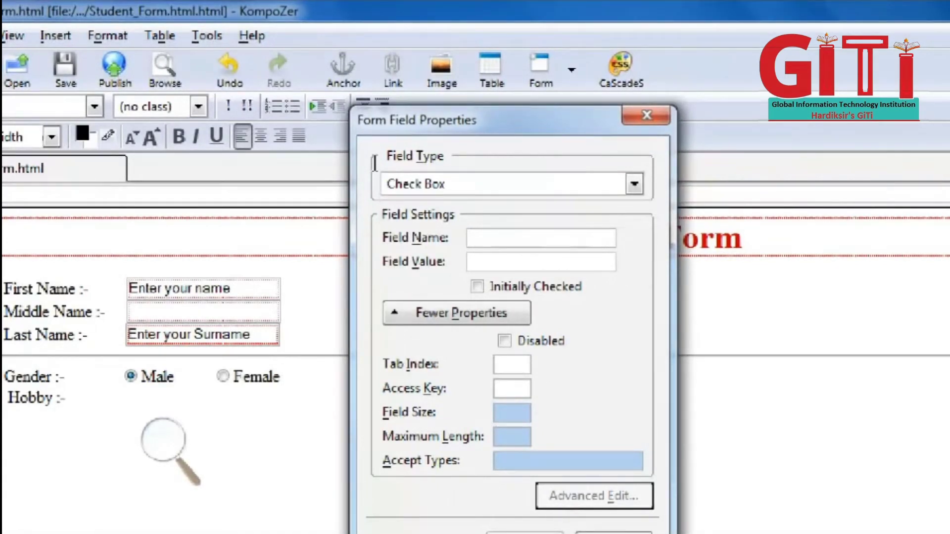
Insert the Hobby check box with field name hobby and field value reading, initially checked.
{"action": "type", "text": "h"}
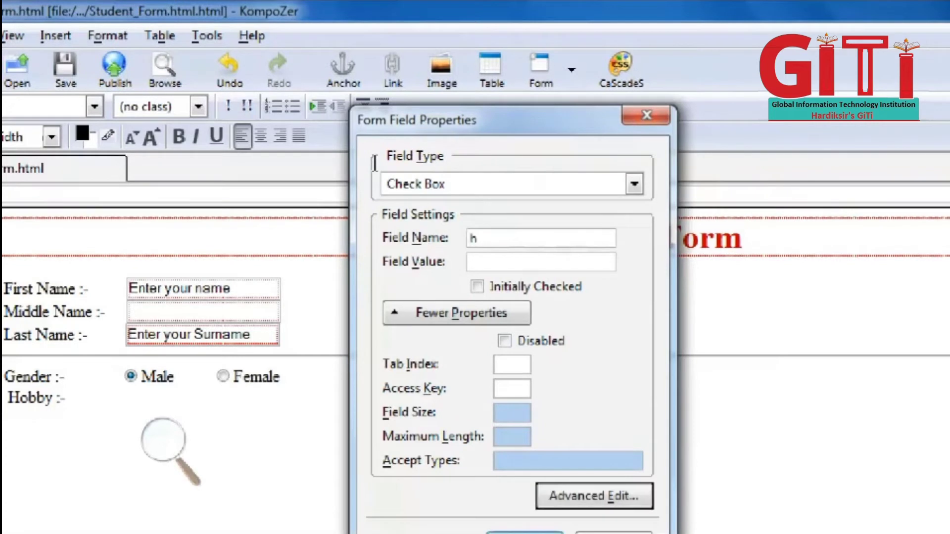
{"action": "type", "text": "obbt"}
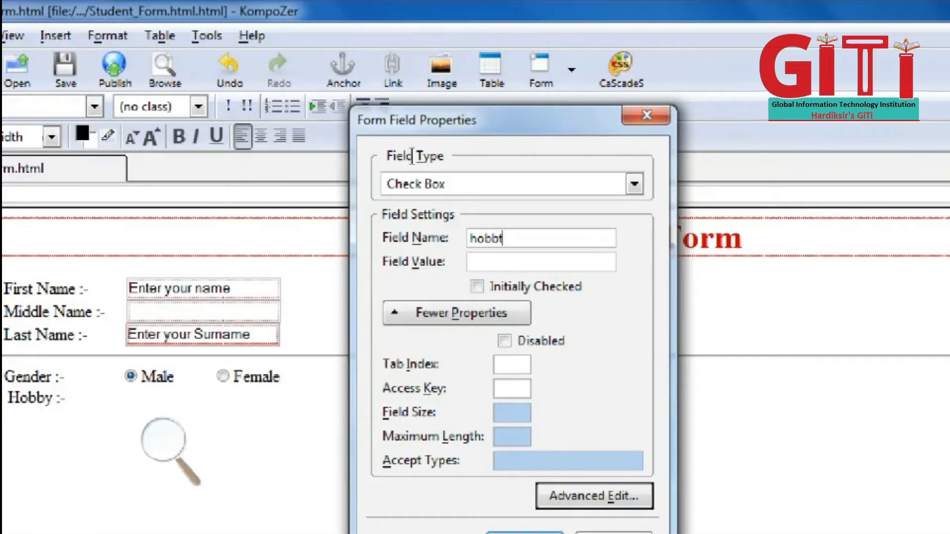
{"action": "key", "text": "BackSpace"}
{"action": "type", "text": "y"}
{"action": "key", "text": "Tab"}
{"action": "type", "text": "readu"}
{"action": "key", "text": "BackSpace"}
{"action": "type", "text": "in"}
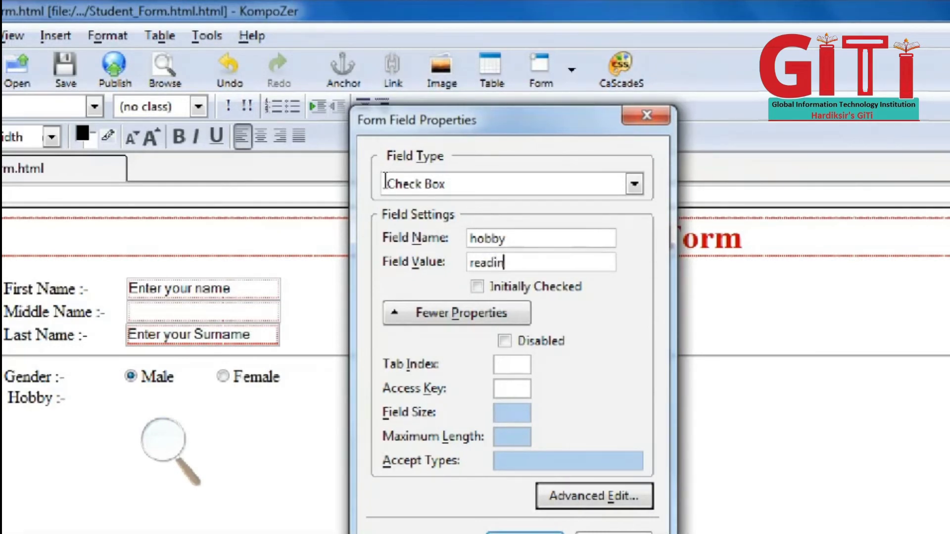
{"action": "type", "text": "g"}
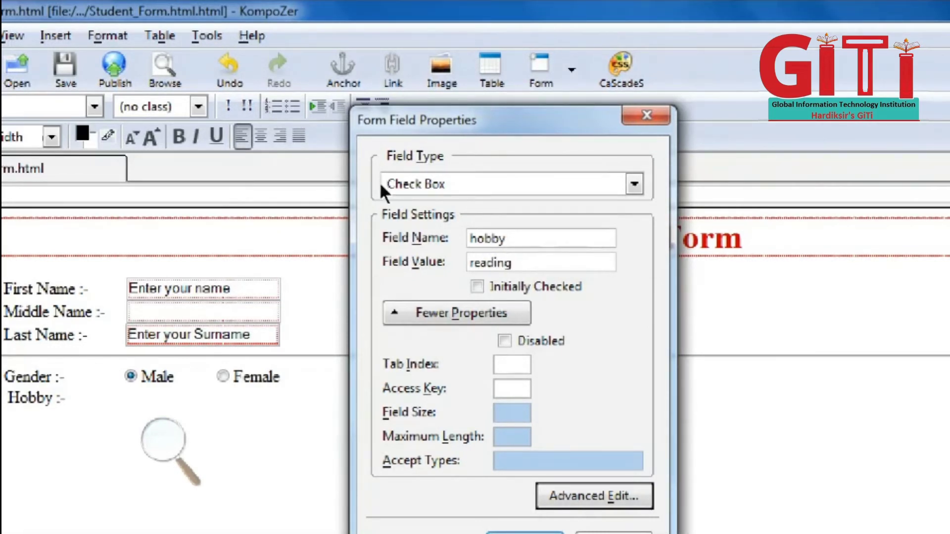
{"action": "key", "text": "Tab"}
{"action": "key", "text": "space"}
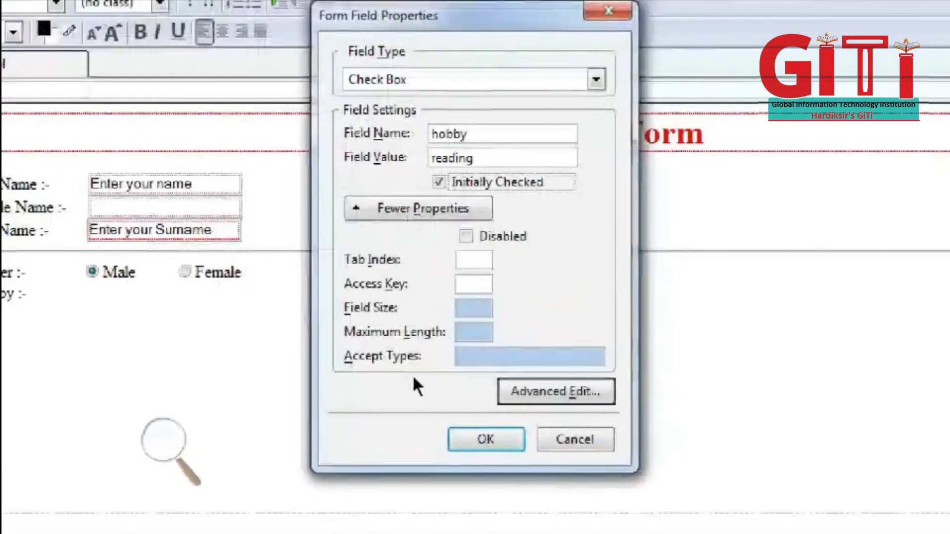
{"action": "key", "text": "Return"}
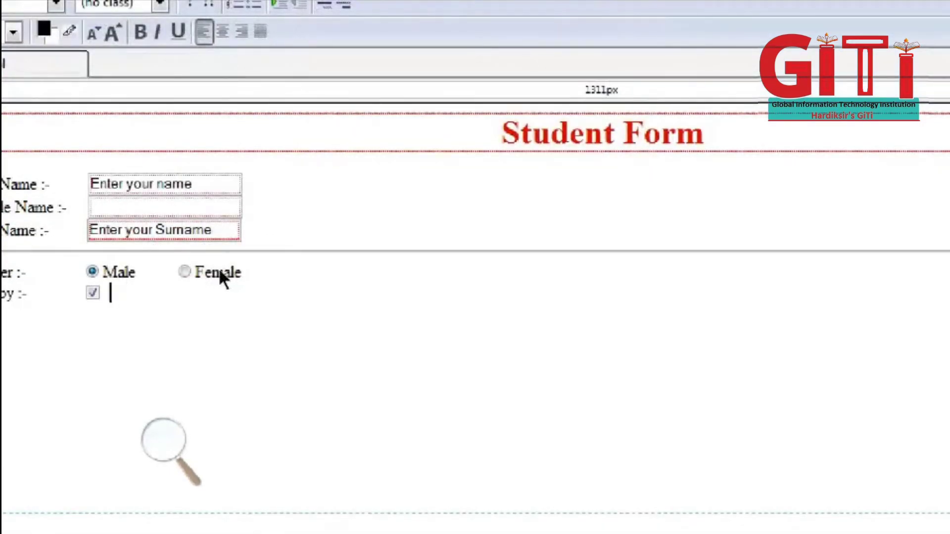
Caption the first Hobby check box Reading.
{"action": "type", "text": "Radir"}
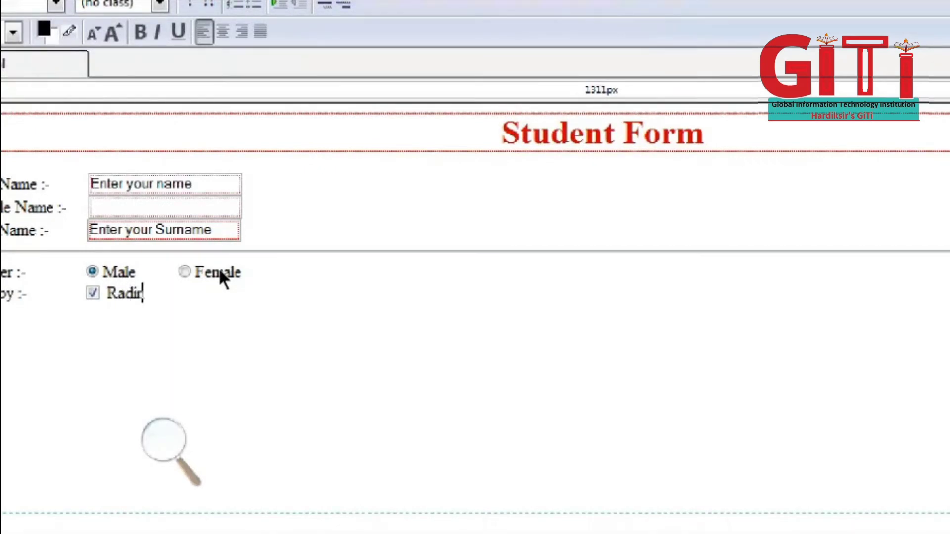
{"action": "type", "text": "g"}
{"action": "key", "text": "BackSpace"}
{"action": "key", "text": "BackSpace"}
{"action": "key", "text": "BackSpace"}
{"action": "key", "text": "BackSpace"}
{"action": "key", "text": "BackSpace"}
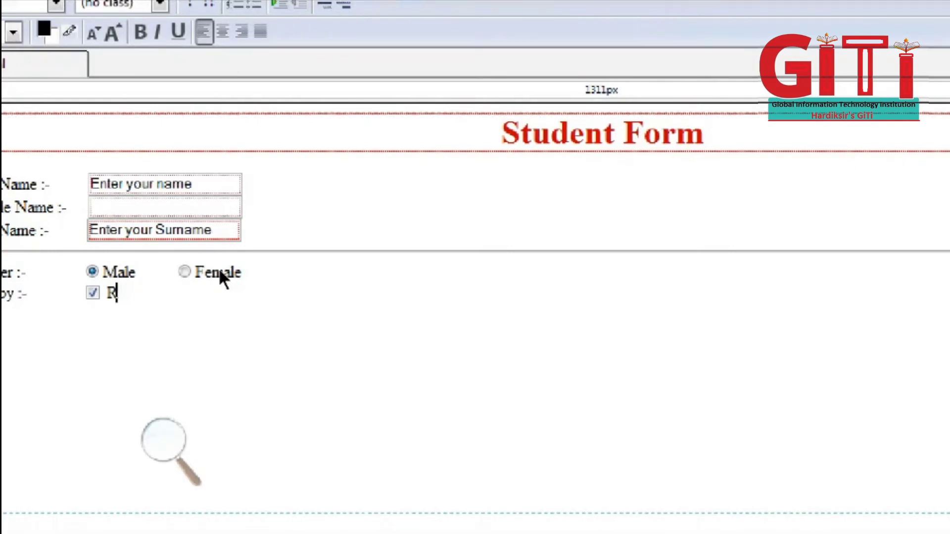
{"action": "type", "text": "eading"}
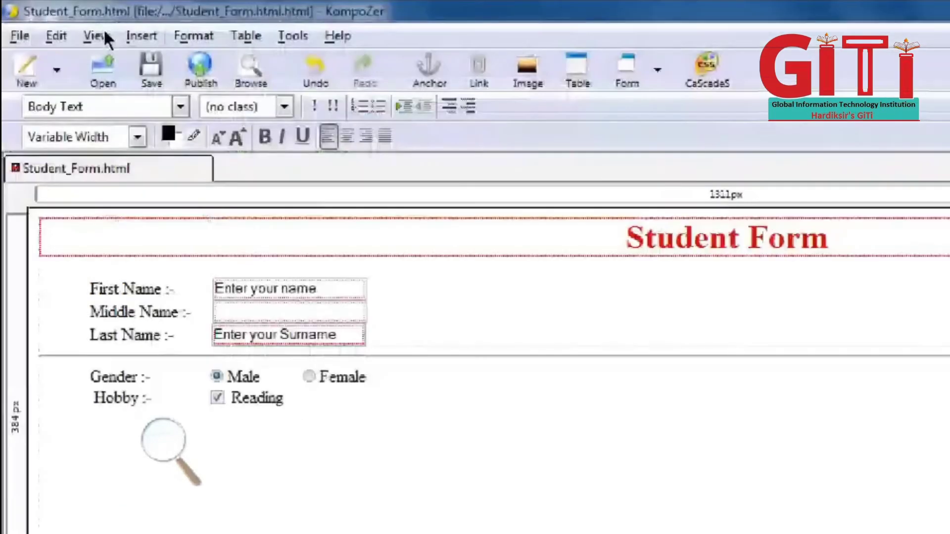
Insert a second check box after Reading with field name hobby and field value dancing.
{"action": "left_click", "coordinate": [142, 35]}
{"action": "mouse_move", "coordinate": [244, 97]}
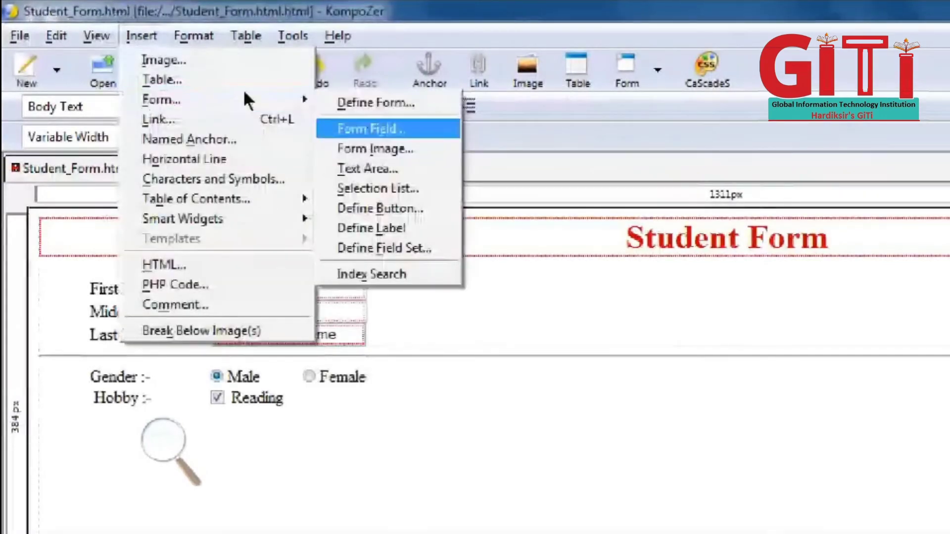
{"action": "left_click", "coordinate": [369, 129]}
{"action": "left_click", "coordinate": [535, 184]}
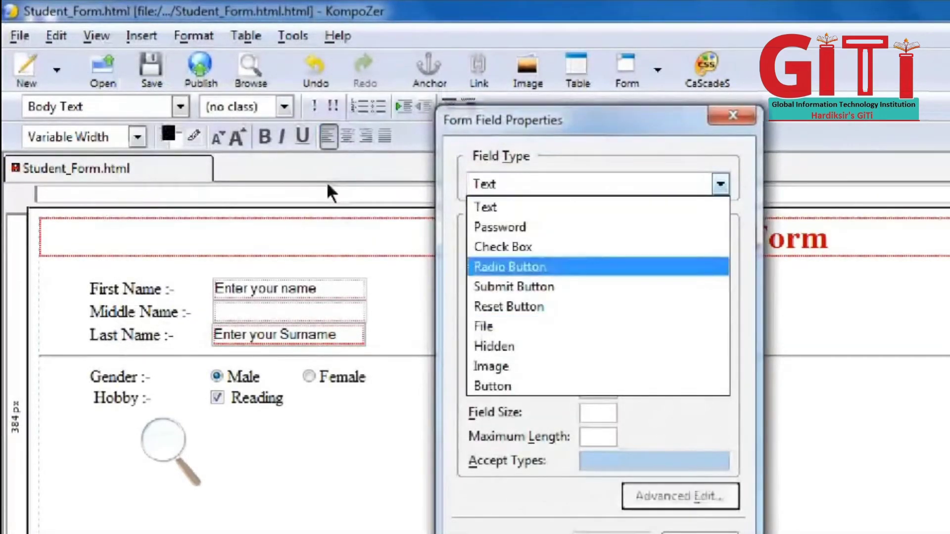
{"action": "left_click", "coordinate": [503, 247]}
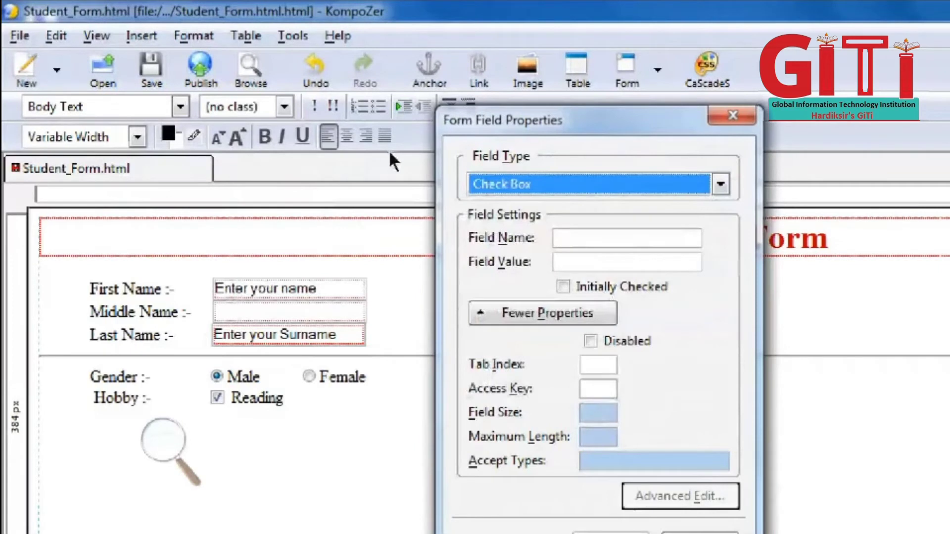
{"action": "key", "text": "Tab"}
{"action": "type", "text": "hobby"}
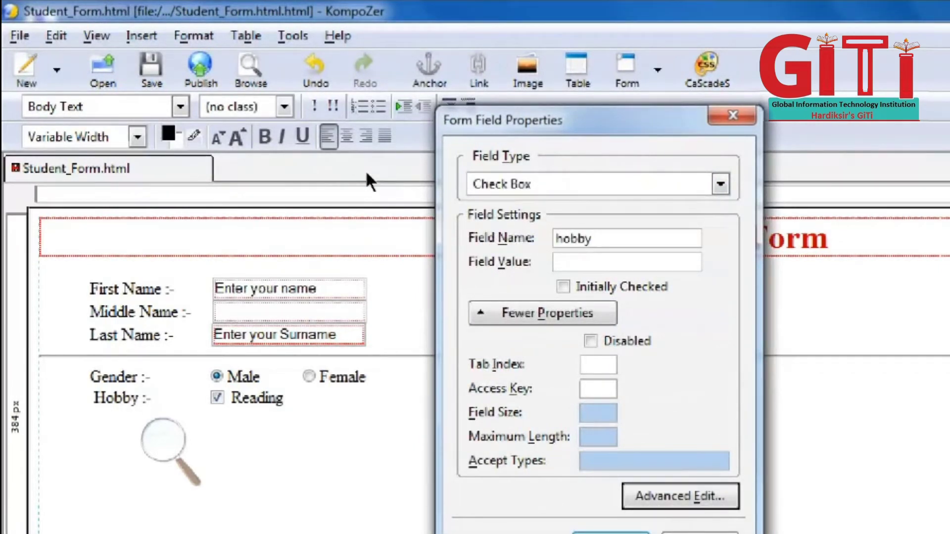
{"action": "key", "text": "Tab"}
{"action": "type", "text": "dancin"}
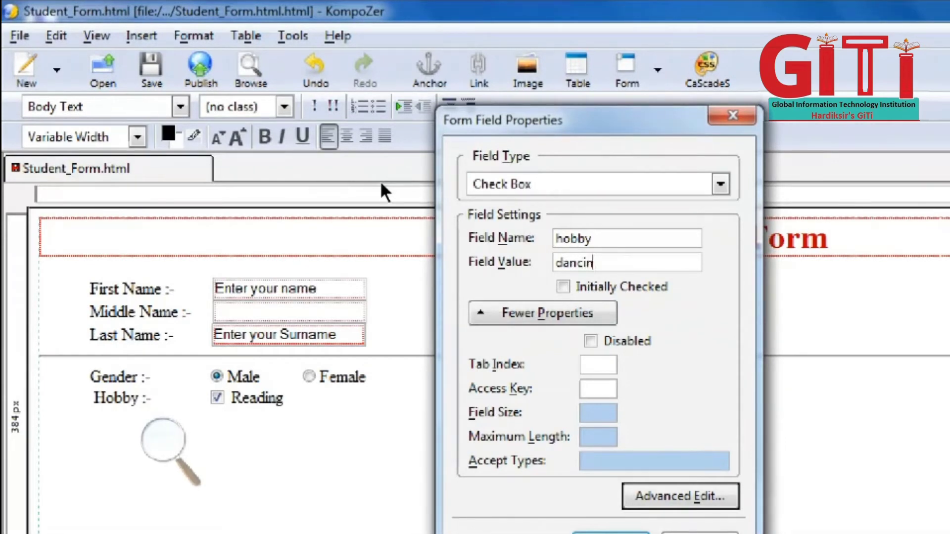
{"action": "type", "text": "g"}
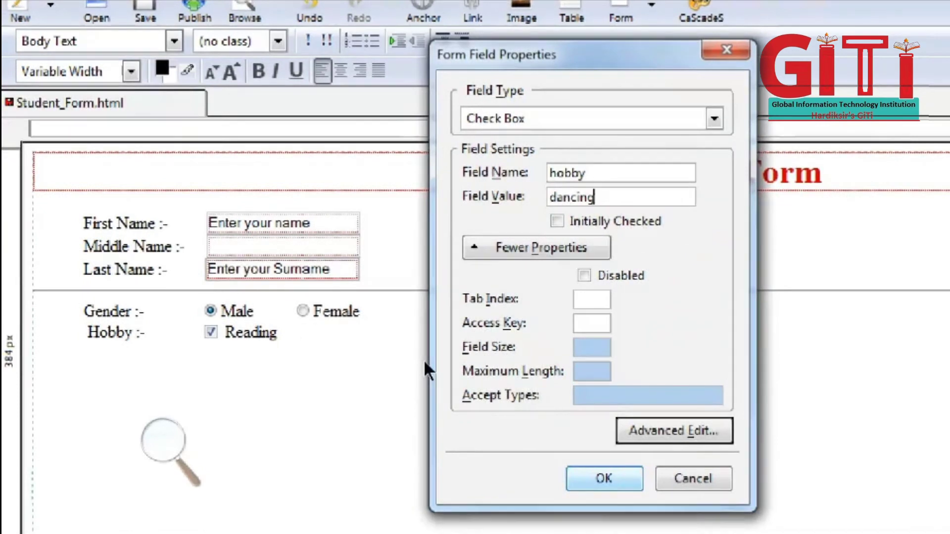
{"action": "key", "text": "Return"}
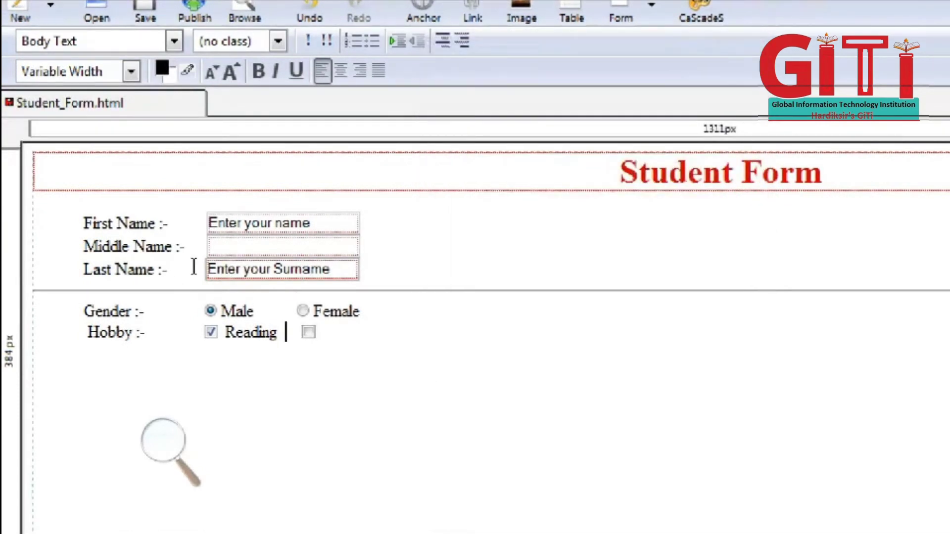
Remove one surplus space before the second Hobby check box and place the cursor after that box.
{"action": "key", "text": "Delete"}
{"action": "key", "text": "Right"}
{"action": "key", "text": "Right"}
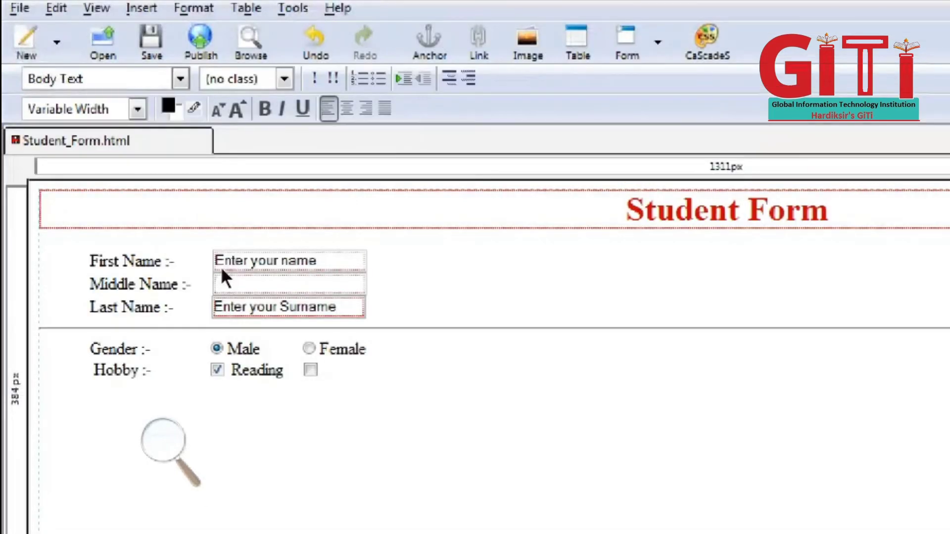
Caption the second Hobby check box Dancing.
{"action": "type", "text": "Danci"}
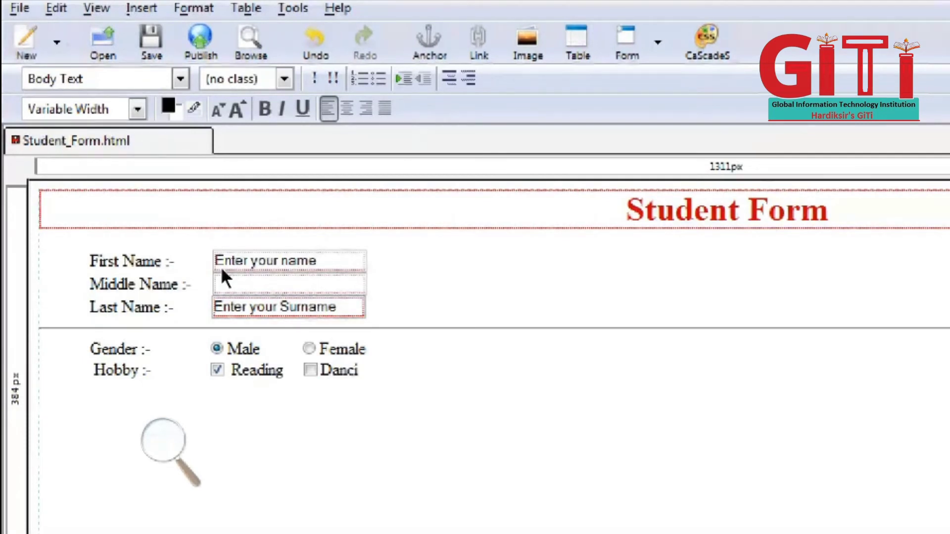
{"action": "type", "text": "n"}
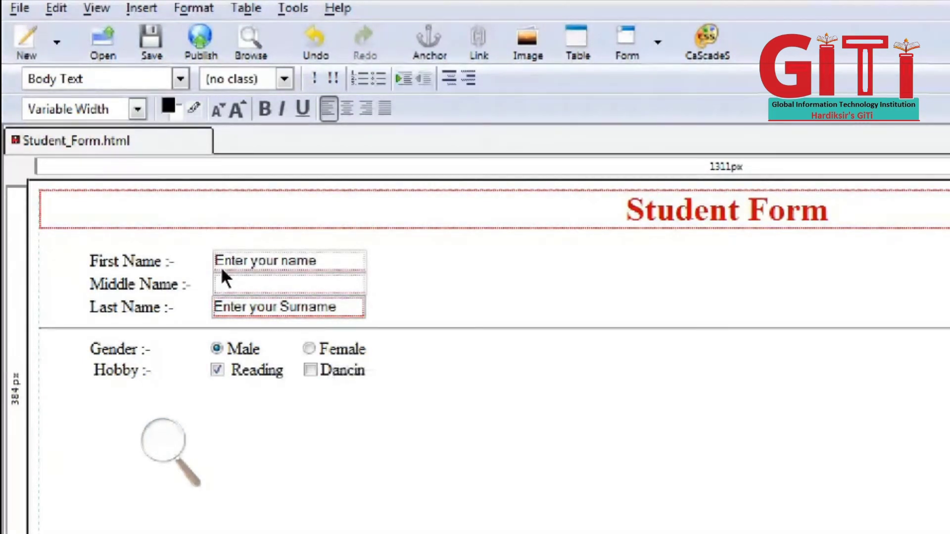
{"action": "key", "text": "Left"}
{"action": "key", "text": "Left"}
{"action": "key", "text": "Left"}
{"action": "key", "text": "Left"}
{"action": "key", "text": "Left"}
{"action": "key", "text": "Right"}
{"action": "key", "text": "Right"}
{"action": "key", "text": "Right"}
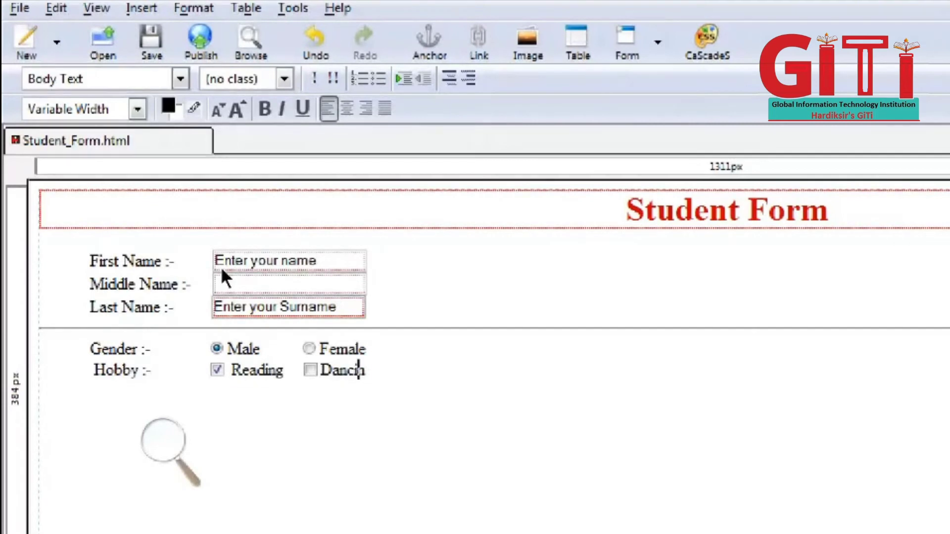
{"action": "key", "text": "Delete"}
{"action": "key", "text": "Delete"}
{"action": "key", "text": "BackSpace"}
{"action": "type", "text": "cing"}
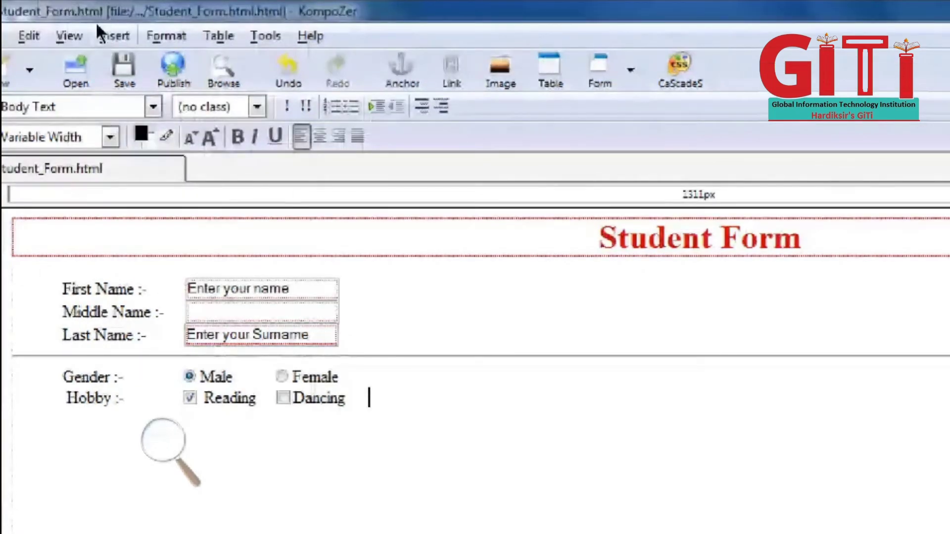
Start another form field after the Dancing caption and set its field type to Check Box.
{"action": "left_click", "coordinate": [135, 7]}
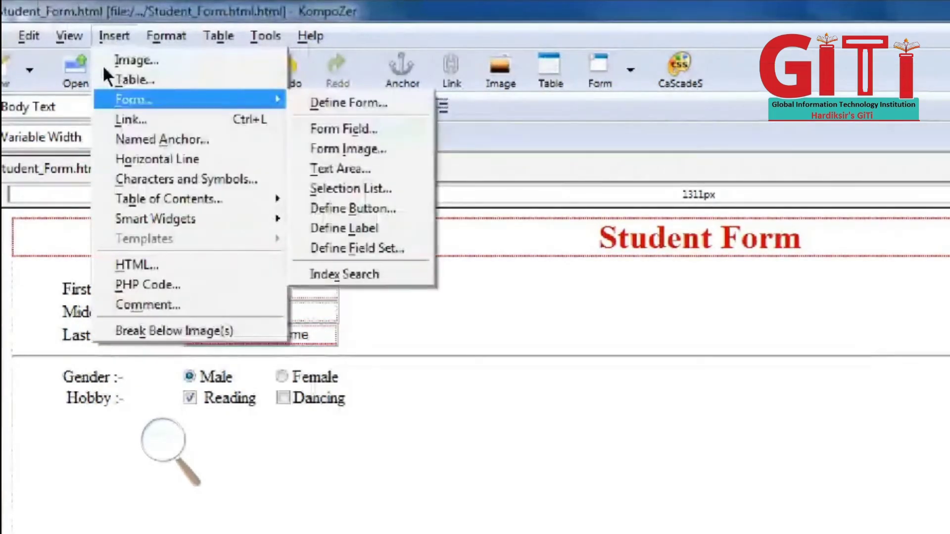
{"action": "left_click", "coordinate": [344, 129]}
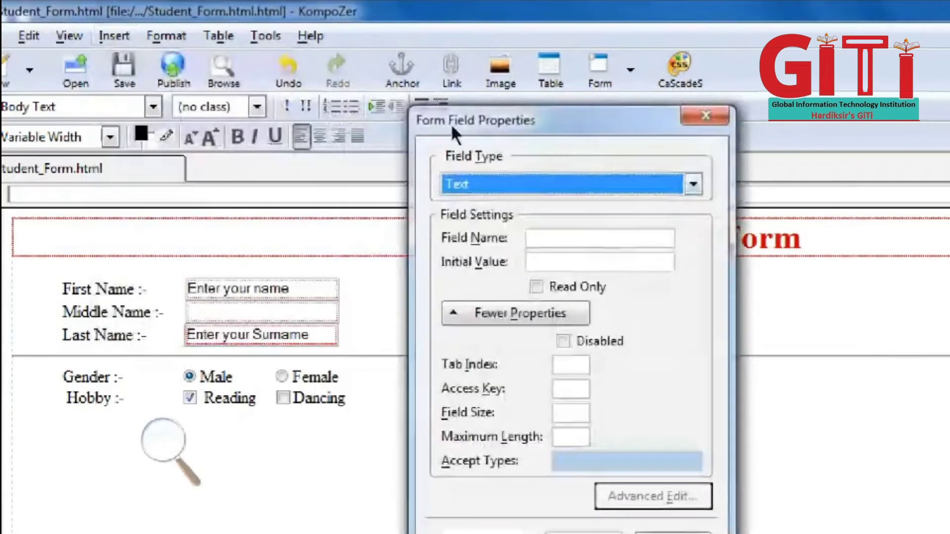
{"action": "key", "text": "alt+Down"}
{"action": "key", "text": "Down"}
{"action": "key", "text": "Down"}
{"action": "key", "text": "Down"}
{"action": "key", "text": "Up"}
{"action": "key", "text": "Return"}
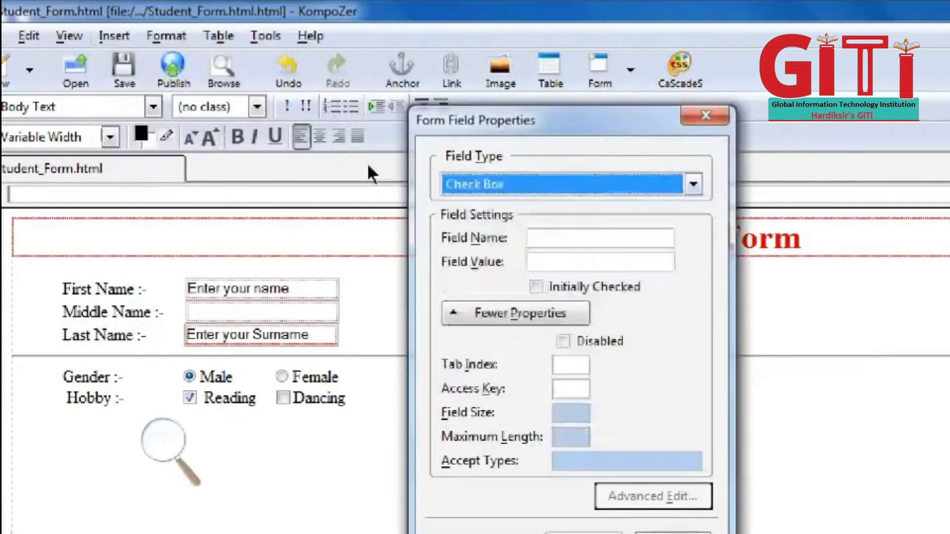
Insert the third check box with field name hobby and value yoga, initially checked, and caption it Yoga.
{"action": "key", "text": "Tab"}
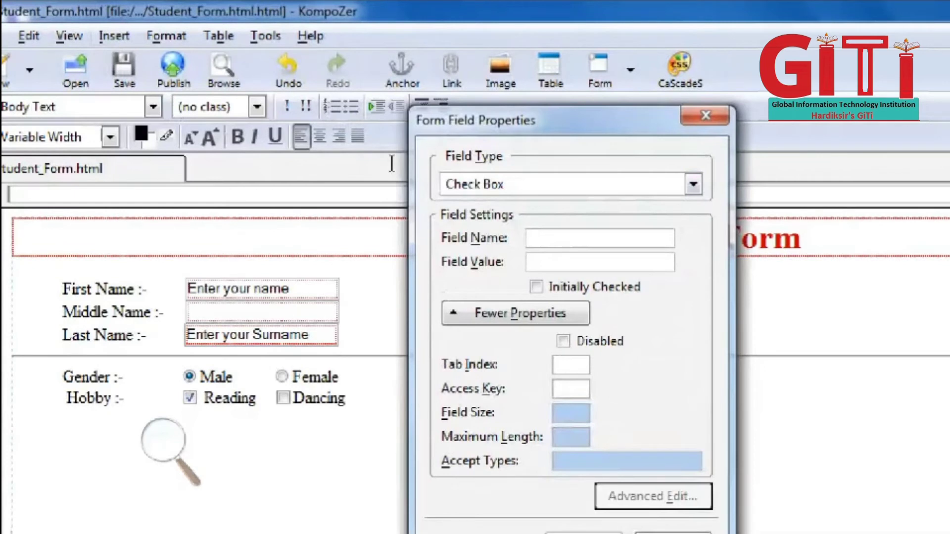
{"action": "type", "text": "hobby"}
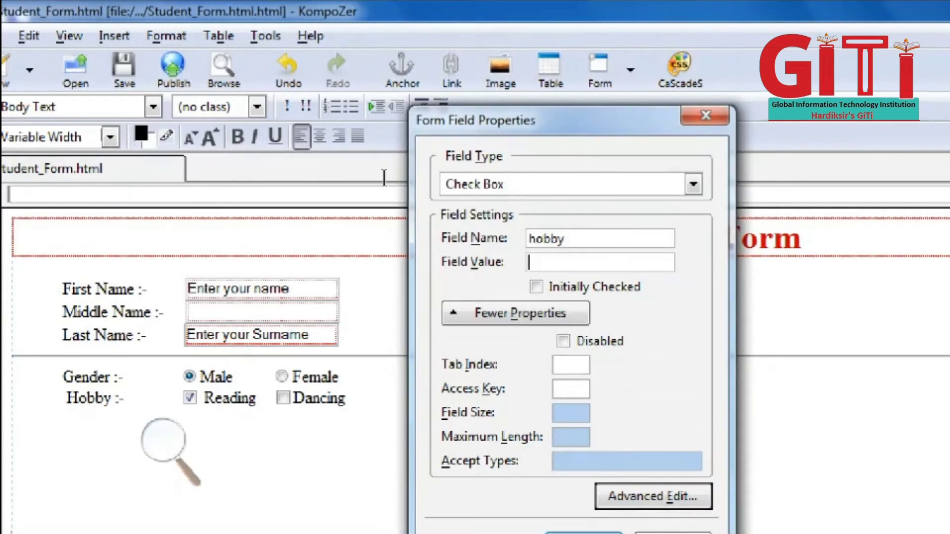
{"action": "type", "text": "yc"}
{"action": "type", "text": "ga"}
{"action": "key", "text": "alt+c"}
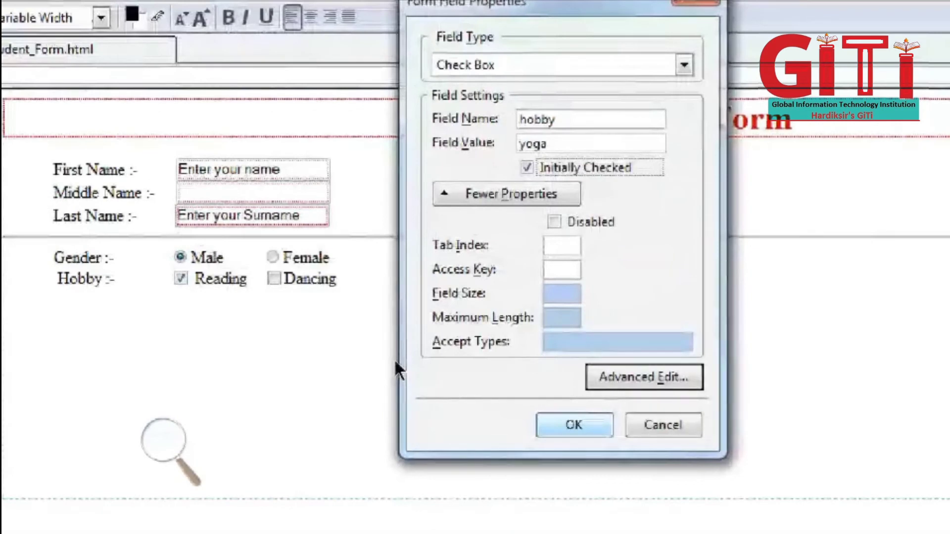
{"action": "key", "text": "Return"}
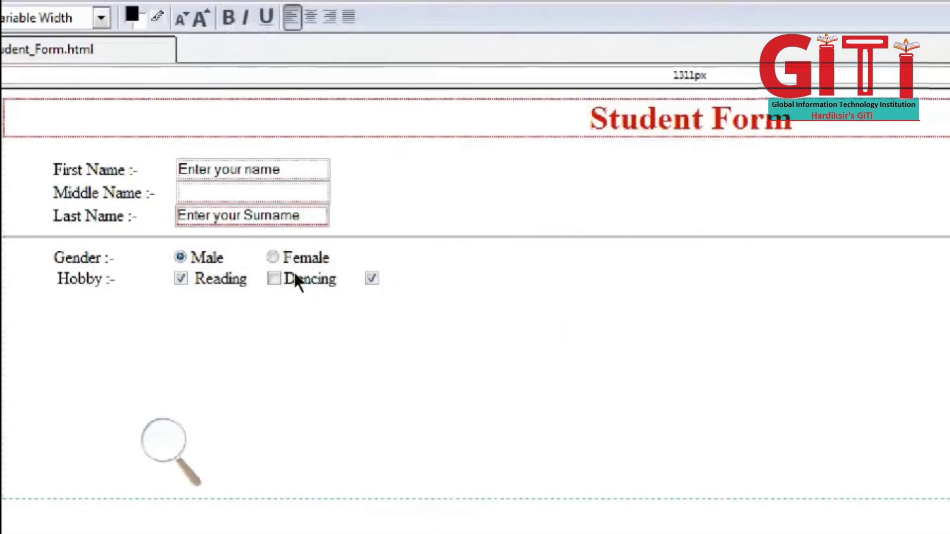
{"action": "type", "text": "Yoga"}
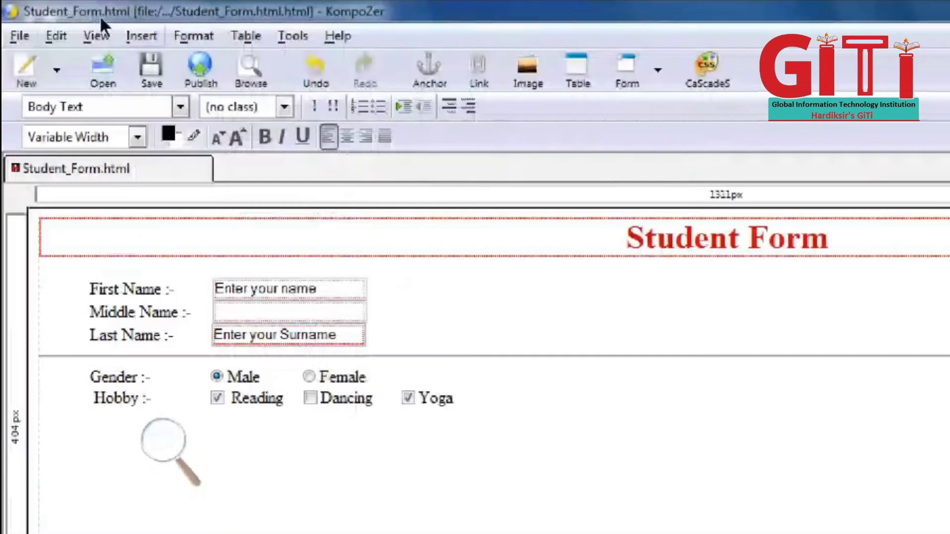
Insert a horizontal line below the Hobby row and add the label Address :- beneath it.
{"action": "key", "text": "alt+i"}
{"action": "key", "text": "Down"}
{"action": "key", "text": "Down"}
{"action": "key", "text": "Down"}
{"action": "key", "text": "Down"}
{"action": "key", "text": "Down"}
{"action": "key", "text": "Down"}
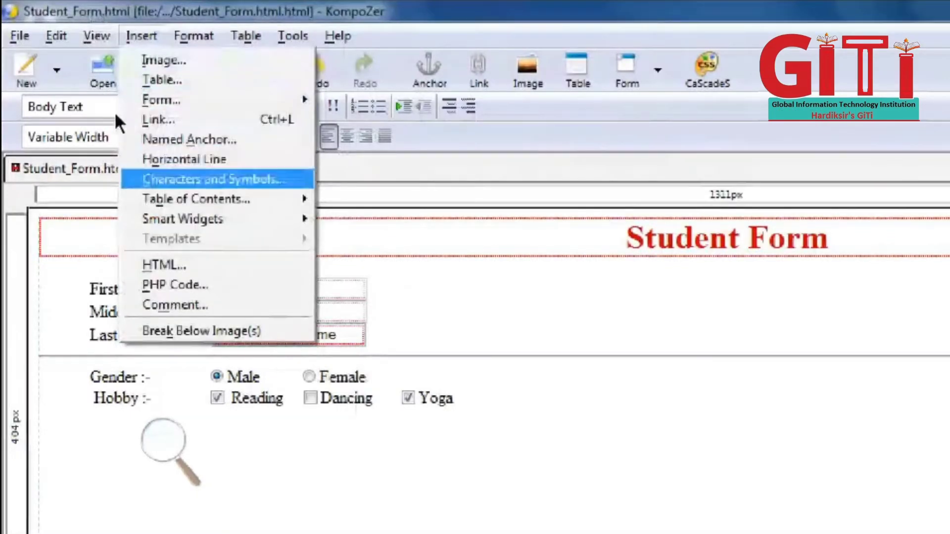
{"action": "key", "text": "Up"}
{"action": "key", "text": "Return"}
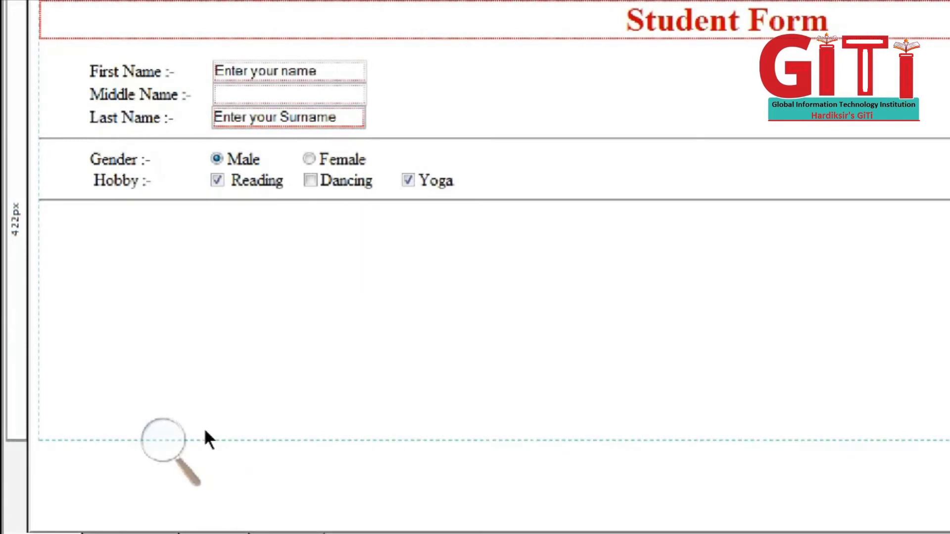
{"action": "type", "text": "Address"}
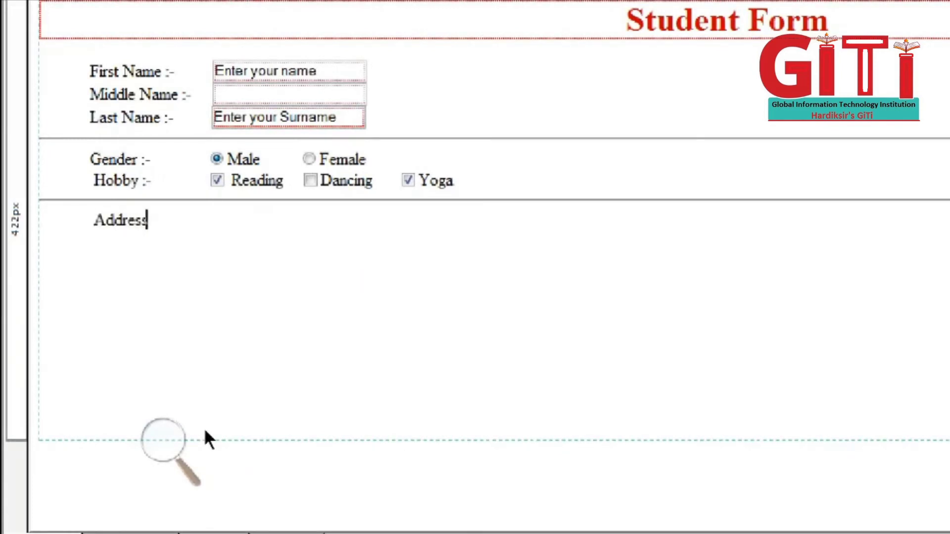
{"action": "type", "text": " :-"}
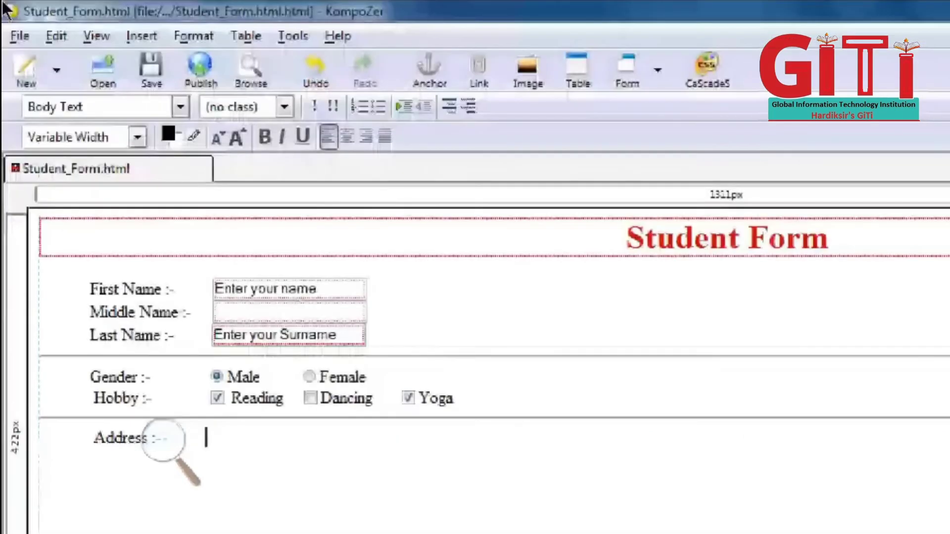
Start a text area after the Address label with field name add, 4 rows and 44 columns.
{"action": "left_click", "coordinate": [141, 35]}
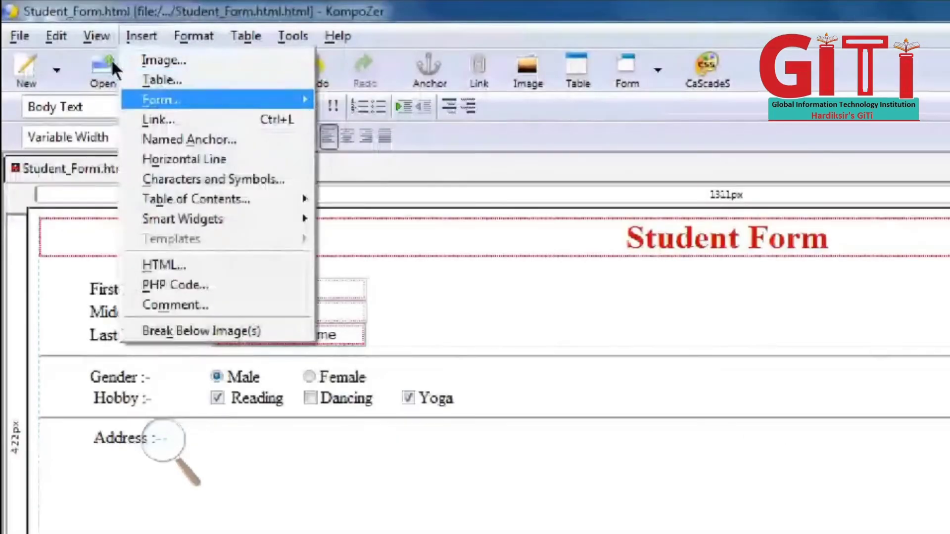
{"action": "key", "text": "Right"}
{"action": "key", "text": "Down"}
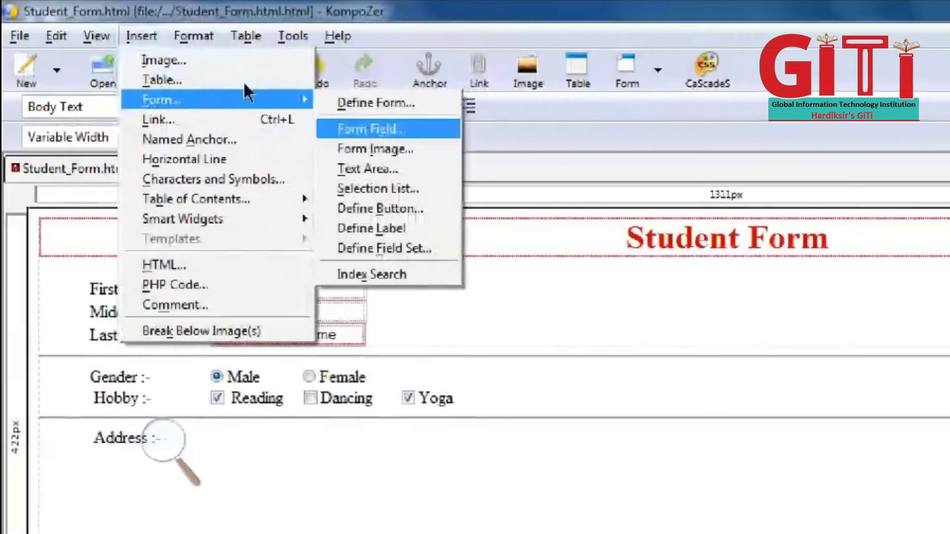
{"action": "key", "text": "Down"}
{"action": "key", "text": "Down"}
{"action": "key", "text": "Down"}
{"action": "key", "text": "Up"}
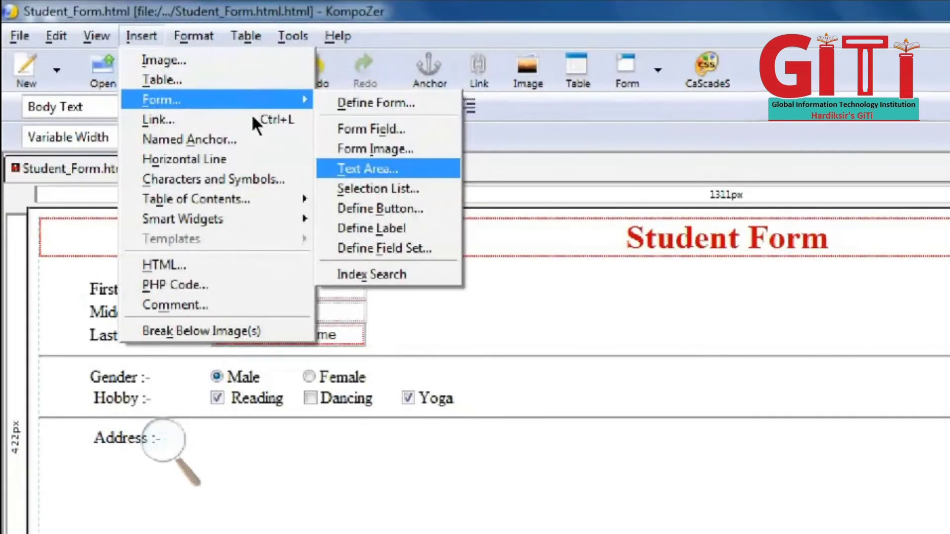
{"action": "key", "text": "Return"}
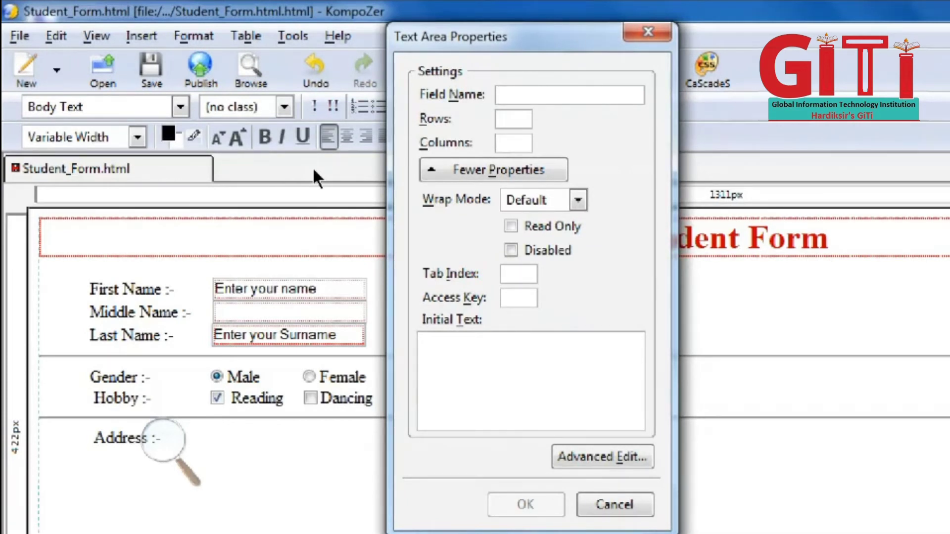
{"action": "type", "text": "add"}
{"action": "key", "text": "Tab"}
{"action": "type", "text": "4"}
{"action": "key", "text": "Tab"}
{"action": "type", "text": "44"}
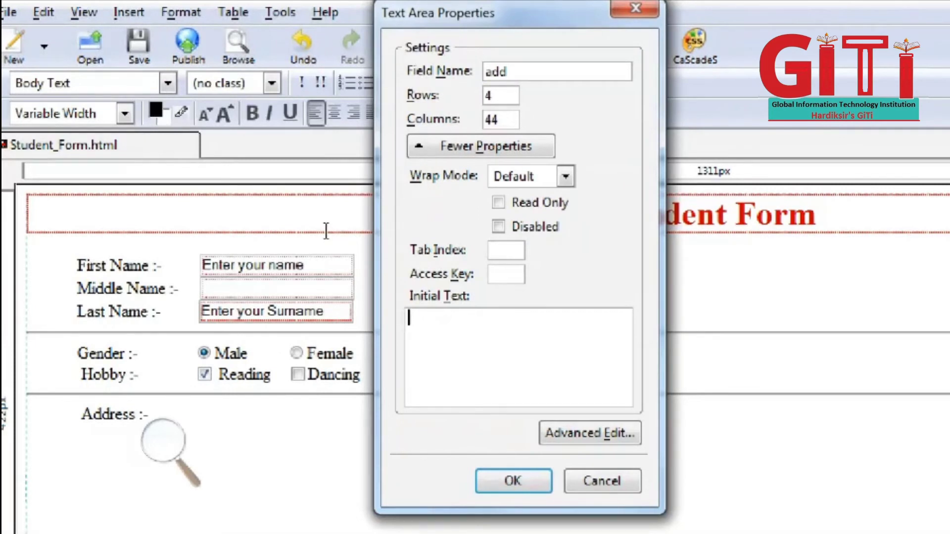
Set the text area's initial text to Enter Your Full Address and insert it.
{"action": "type", "text": "Enter Your"}
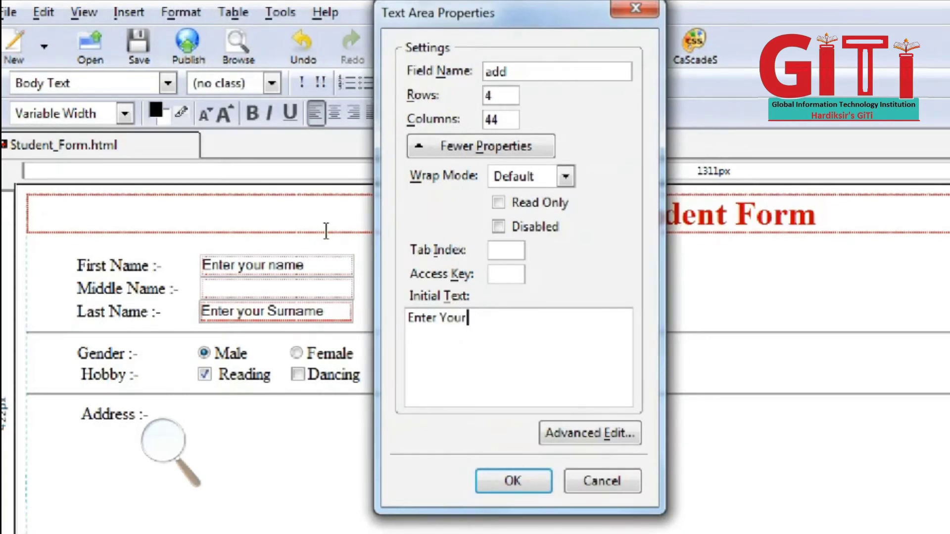
{"action": "type", "text": " Full Adress"}
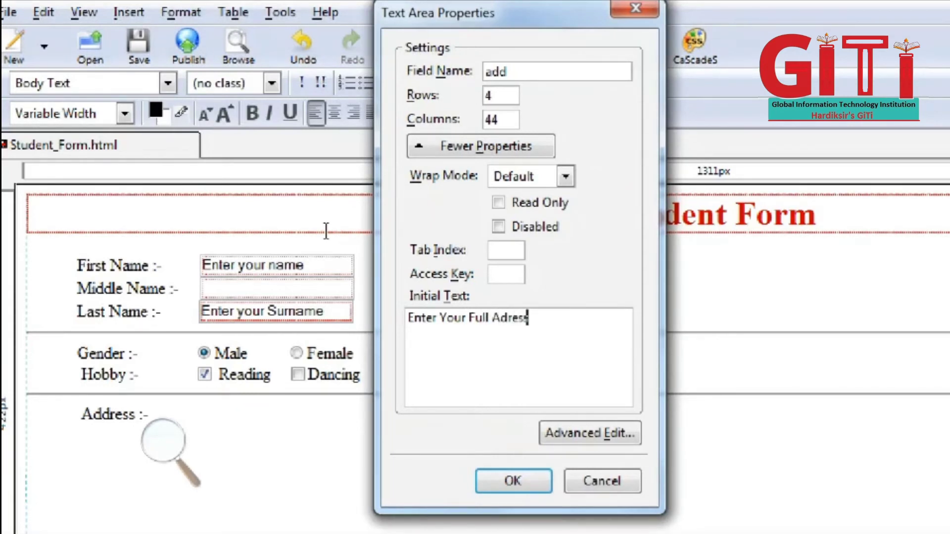
{"action": "key", "text": "Left"}
{"action": "key", "text": "Left"}
{"action": "type", "text": "s"}
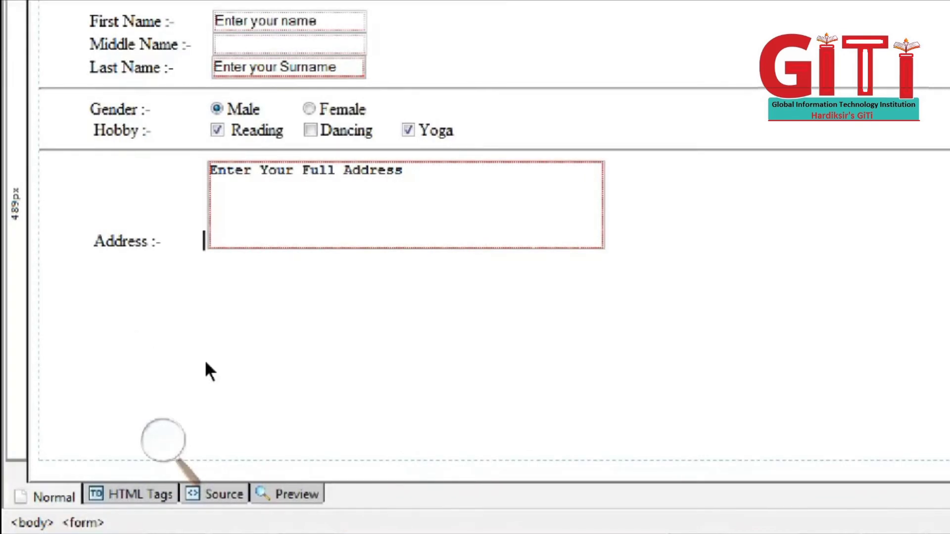
Move the address text area onto its own line below the Address label and add the label City :- beneath it.
{"action": "key", "text": "Return"}
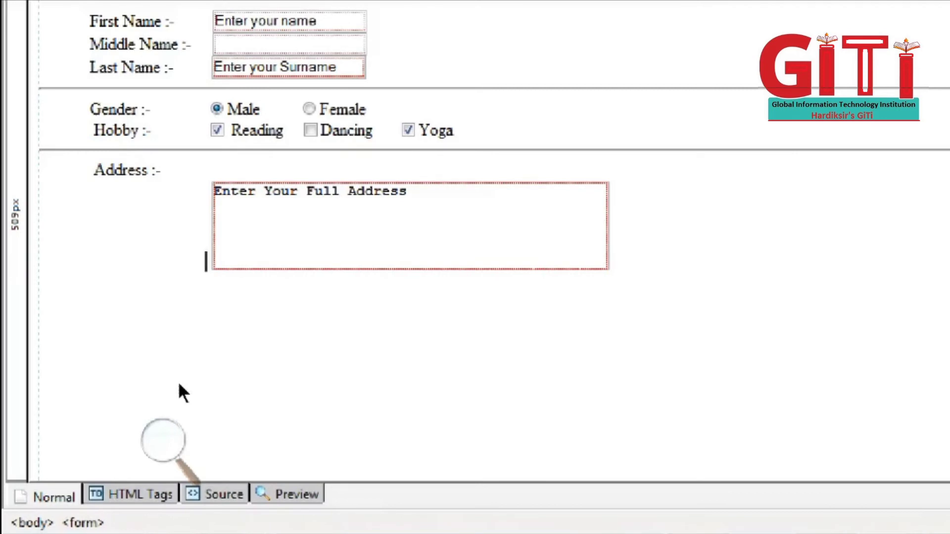
{"action": "key", "text": "End"}
{"action": "key", "text": "Return"}
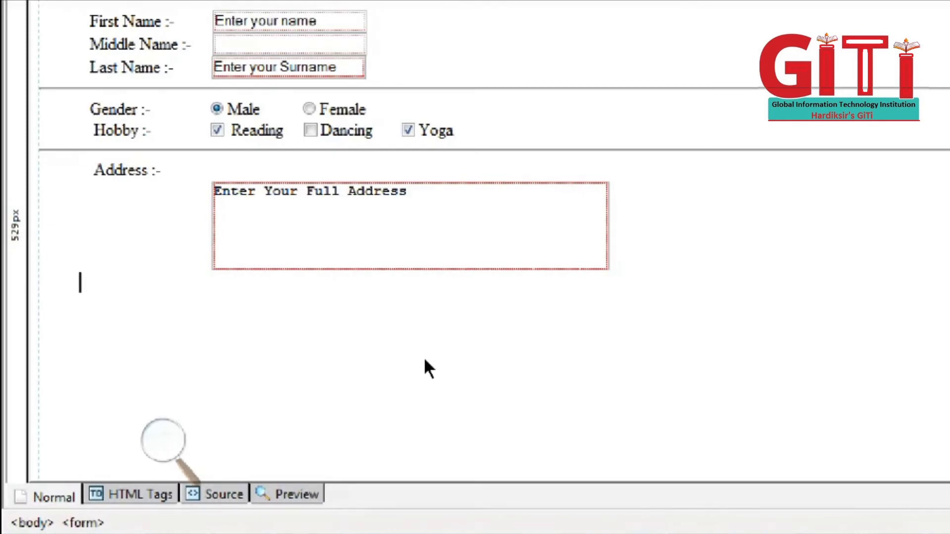
{"action": "type", "text": "City :-"}
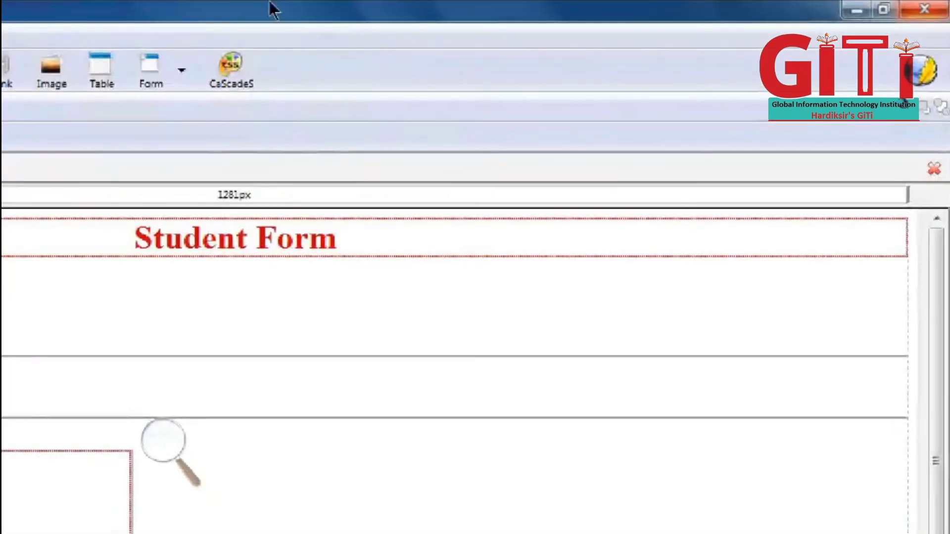
Start a selection list after the City label and set its list name to city.
{"action": "key", "text": "alt+i"}
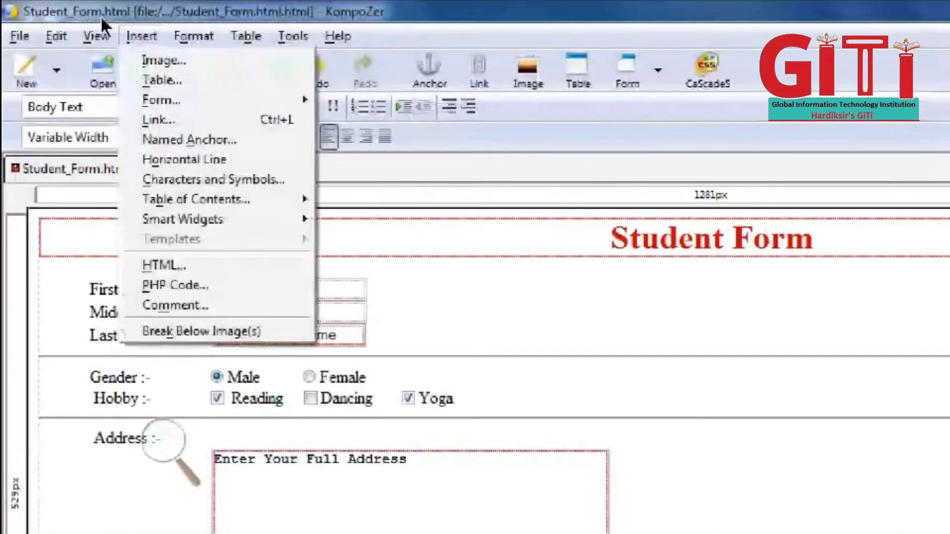
{"action": "key", "text": "Down"}
{"action": "key", "text": "Down"}
{"action": "key", "text": "Down"}
{"action": "key", "text": "Down"}
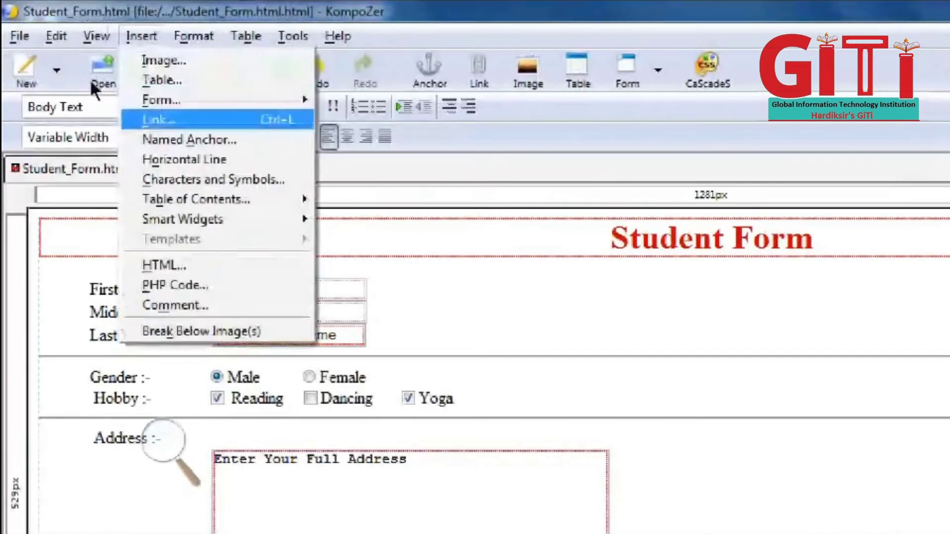
{"action": "key", "text": "Up"}
{"action": "key", "text": "Right"}
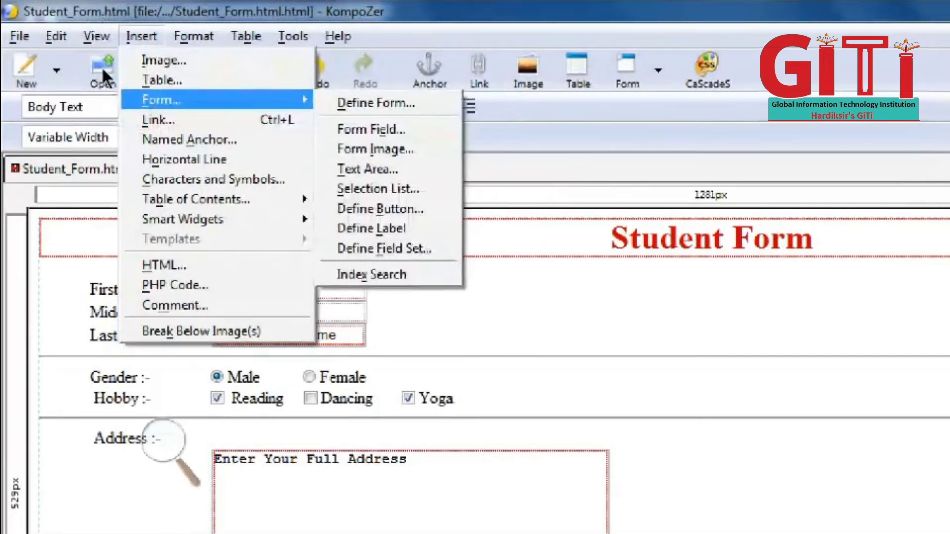
{"action": "key", "text": "Down"}
{"action": "key", "text": "Down"}
{"action": "key", "text": "Down"}
{"action": "key", "text": "Down"}
{"action": "key", "text": "Down"}
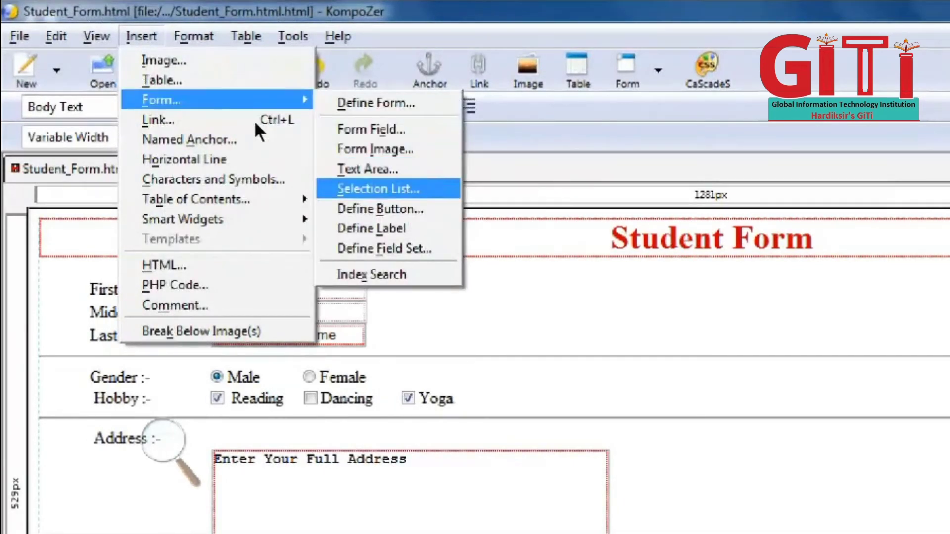
{"action": "key", "text": "Down"}
{"action": "key", "text": "Down"}
{"action": "key", "text": "Up"}
{"action": "key", "text": "Up"}
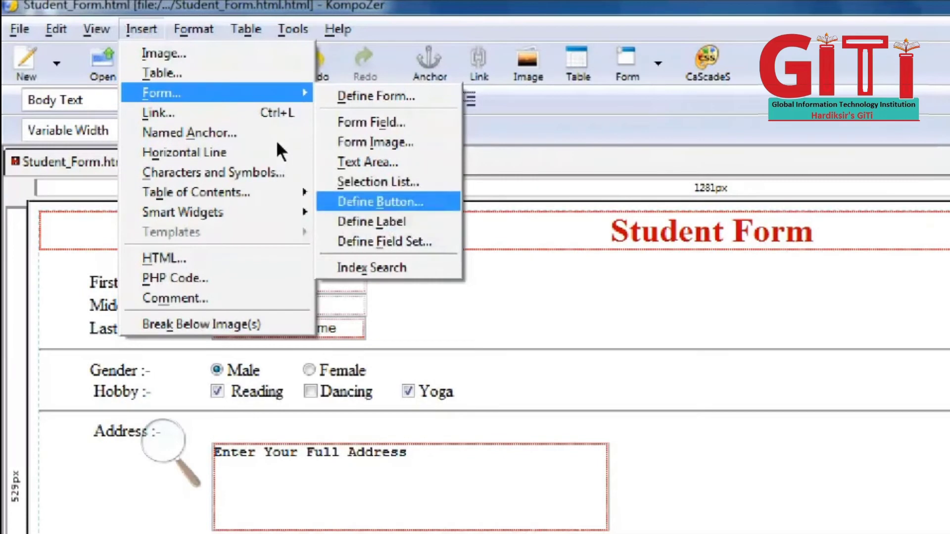
{"action": "key", "text": "Return"}
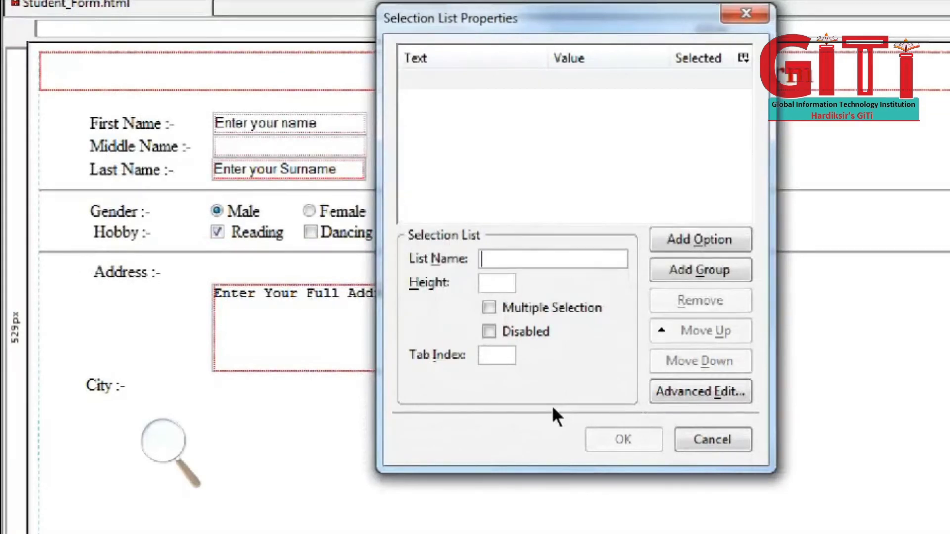
{"action": "type", "text": "city"}
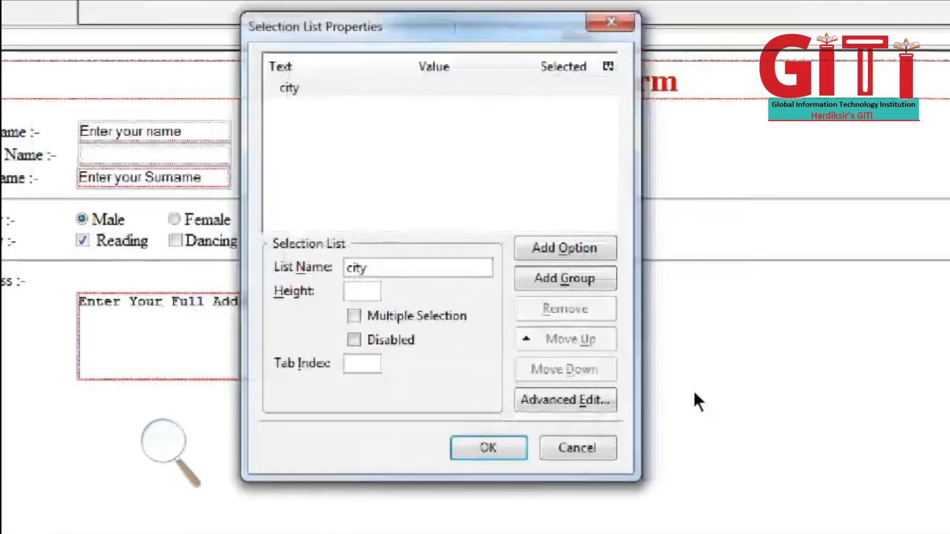
Add the options Surat and Vapi to the city selection list.
{"action": "key", "text": "alt+o"}
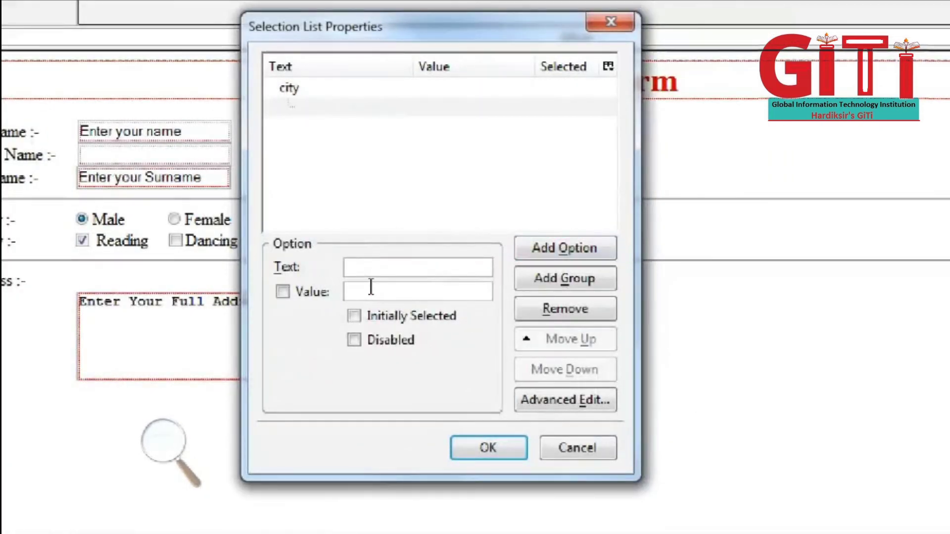
{"action": "type", "text": "Surat"}
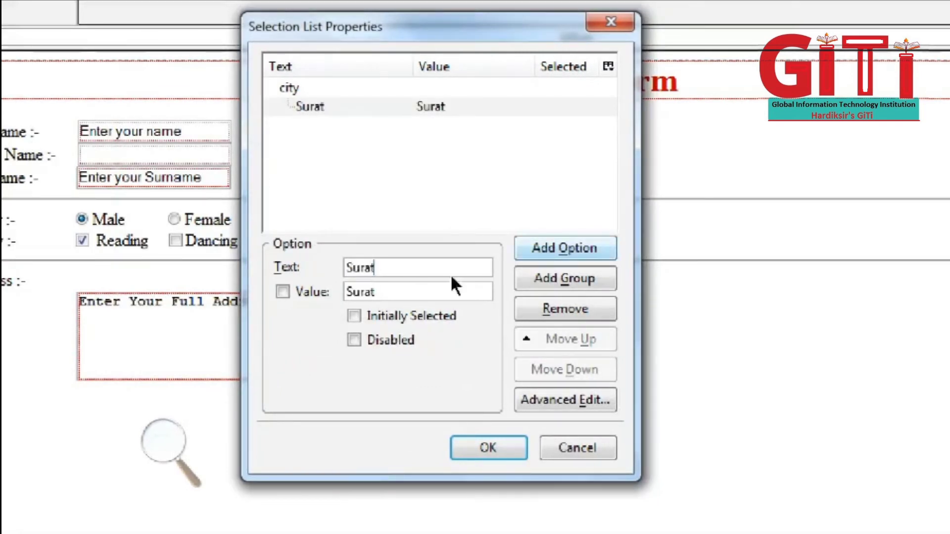
{"action": "key", "text": "alt+o"}
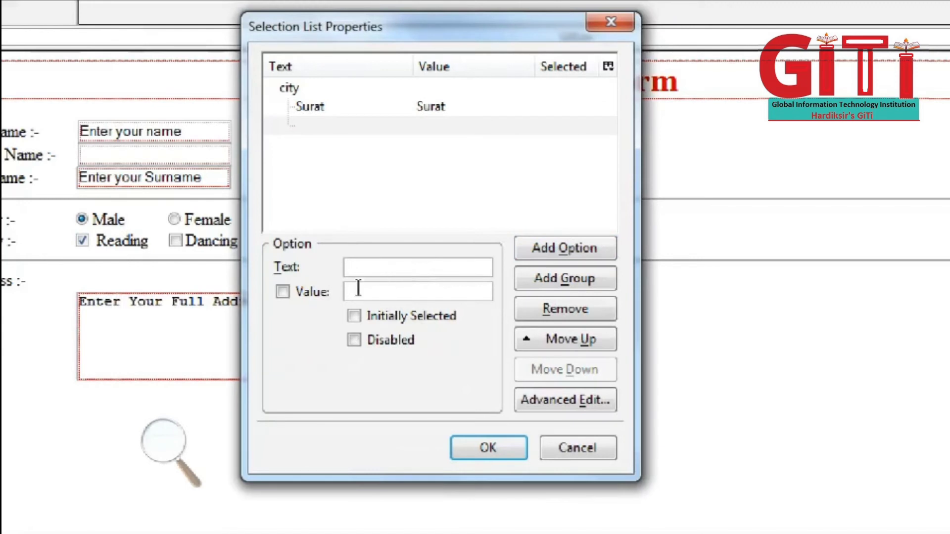
{"action": "type", "text": "Vai"}
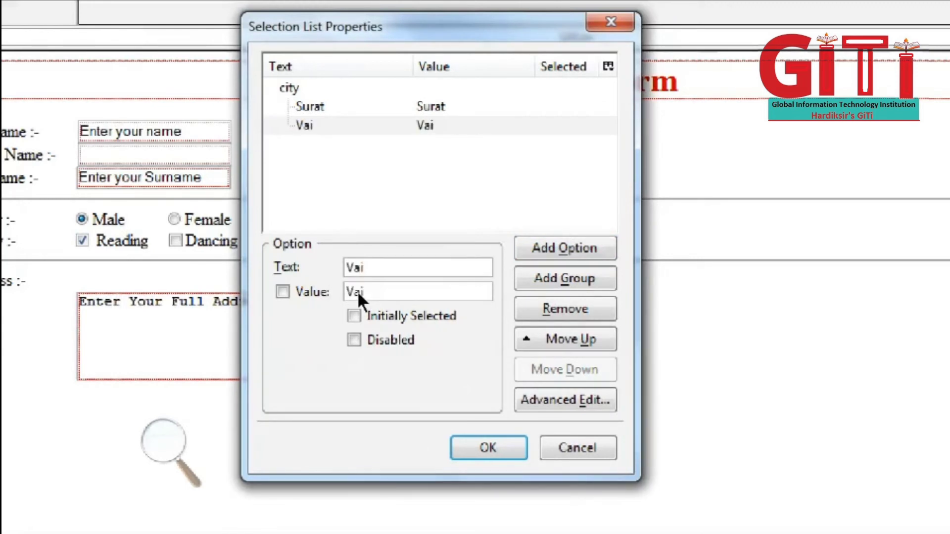
{"action": "type", "text": "pi"}
{"action": "key", "text": "Left"}
{"action": "key", "text": "Left"}
{"action": "key", "text": "BackSpace"}
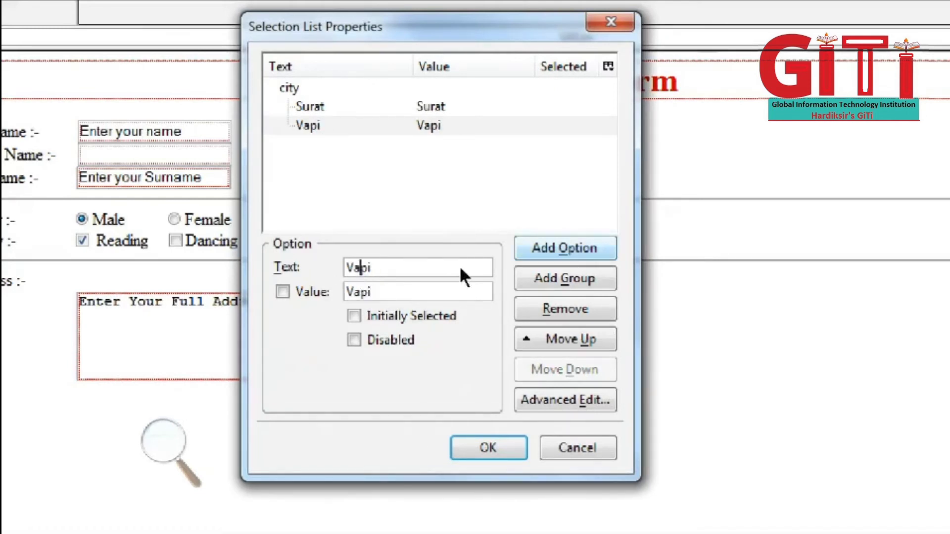
Add Baroda as an initially selected option and insert the city list into the form.
{"action": "key", "text": "Return"}
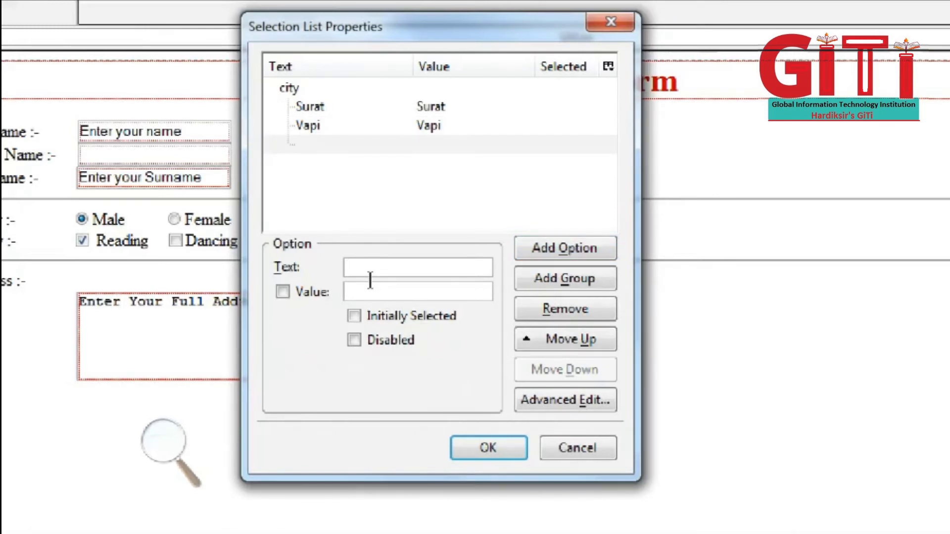
{"action": "type", "text": "Barod"}
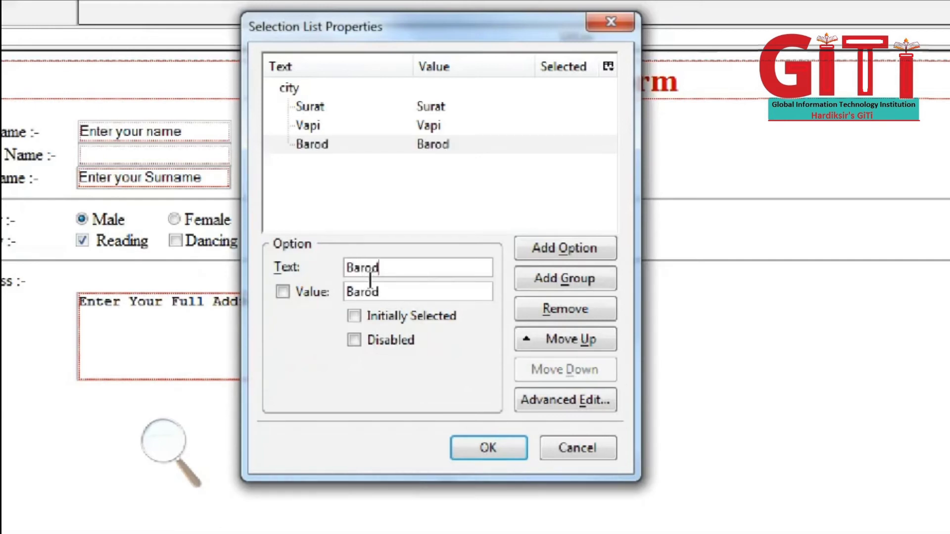
{"action": "type", "text": "a"}
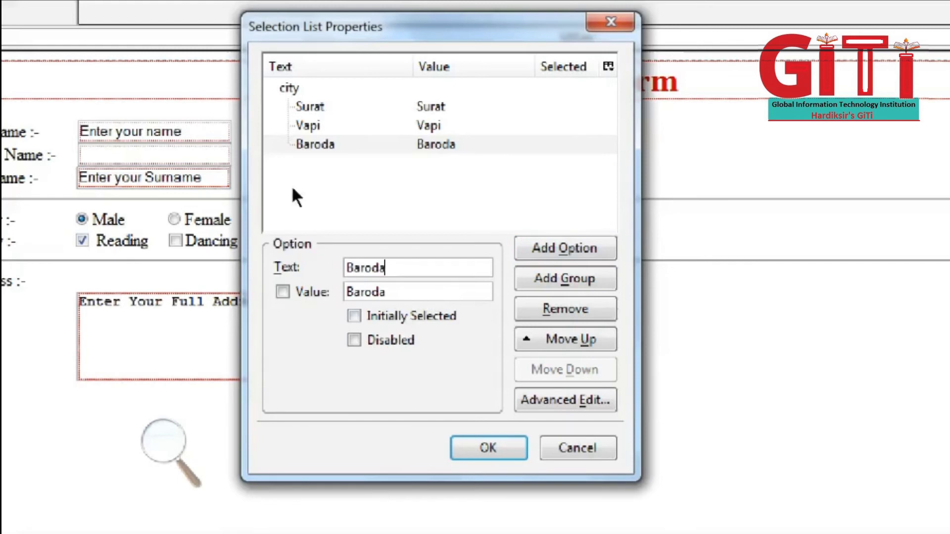
{"action": "left_click", "coordinate": [301, 198]}
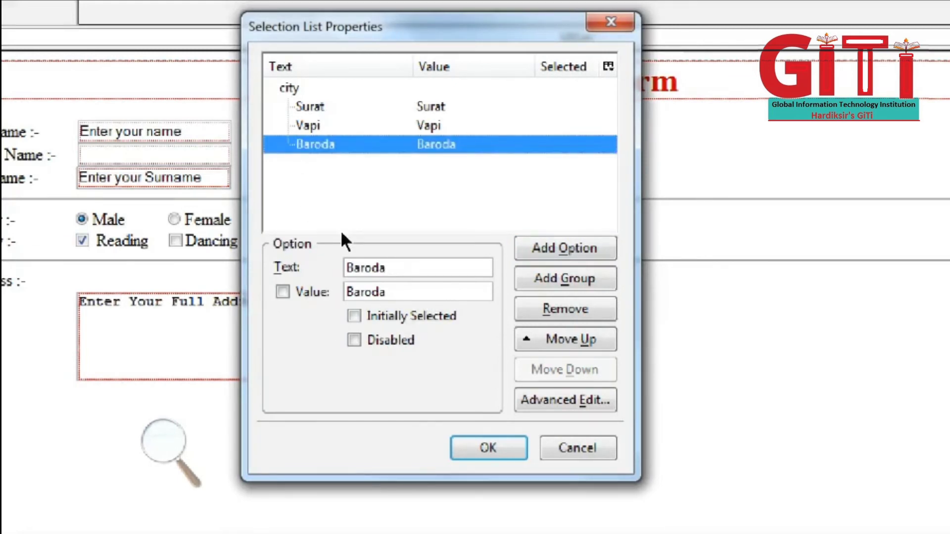
{"action": "left_click", "coordinate": [325, 317]}
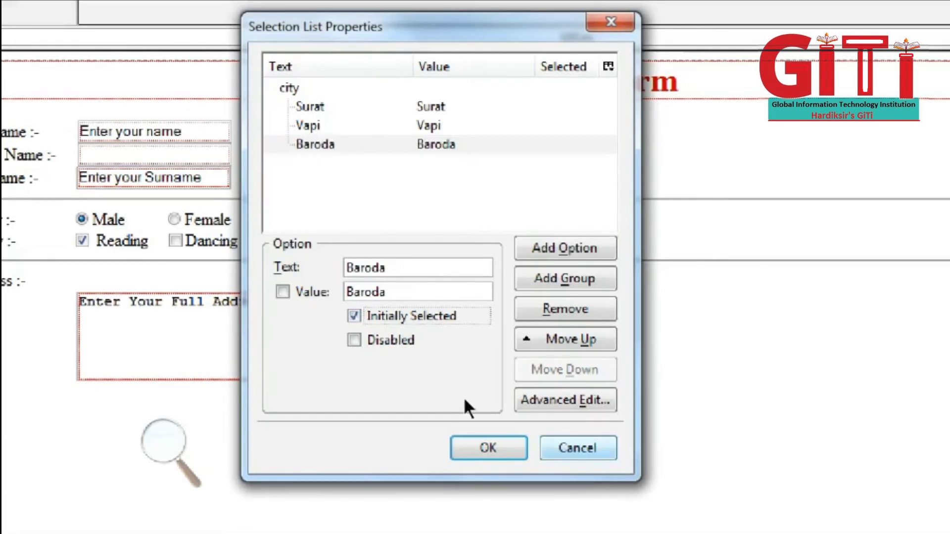
{"action": "key", "text": "Return"}
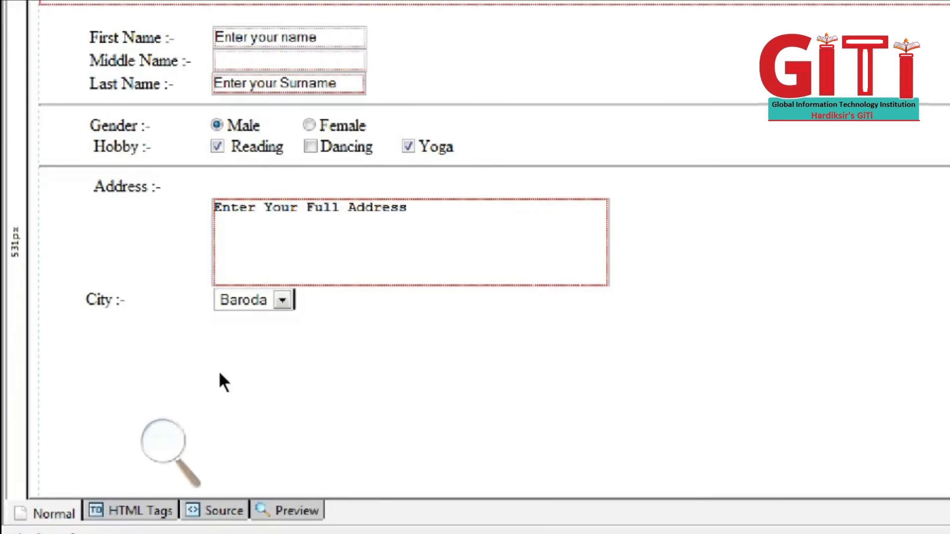
Insert a horizontal line below the City row.
{"action": "key", "text": "Return"}
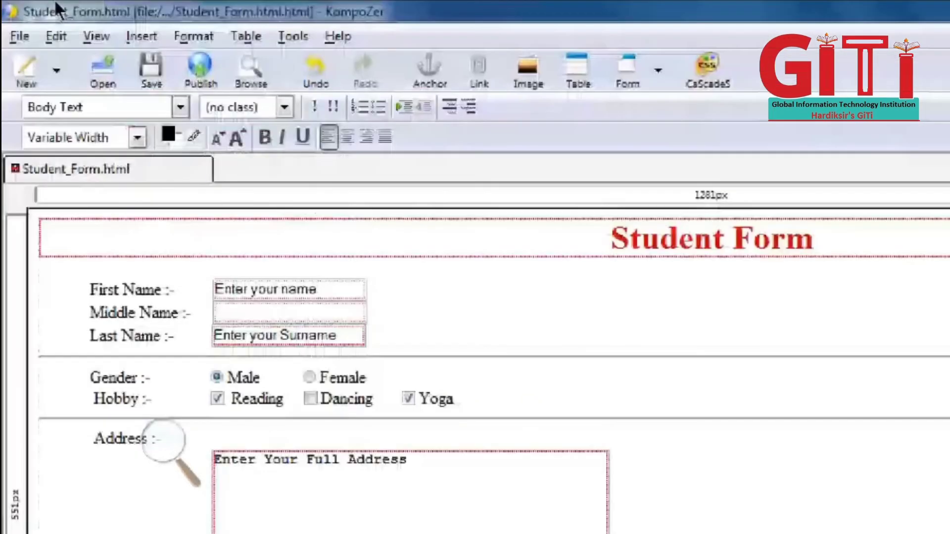
{"action": "key", "text": "alt+i"}
{"action": "left_click", "coordinate": [266, 44]}
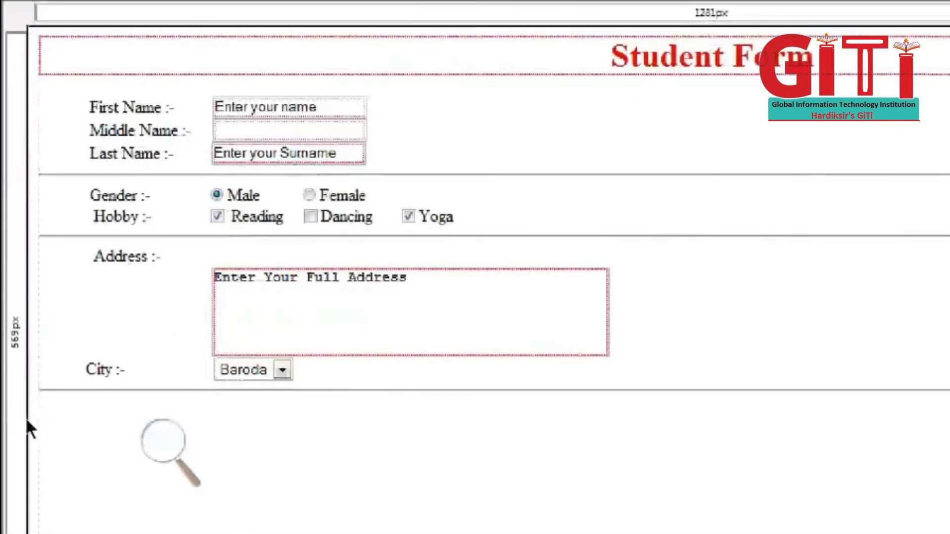
Indent the empty line below the City separator so that it lines up with the form's fields.
{"action": "key", "text": "Tab"}
{"action": "key", "text": "Tab"}
{"action": "key", "text": "Tab"}
{"action": "key", "text": "Tab"}
{"action": "key", "text": "Tab"}
{"action": "key", "text": "Tab"}
{"action": "key", "text": "Tab"}
{"action": "key", "text": "Tab"}
{"action": "key", "text": "Tab"}
{"action": "key", "text": "Tab"}
{"action": "key", "text": "Tab"}
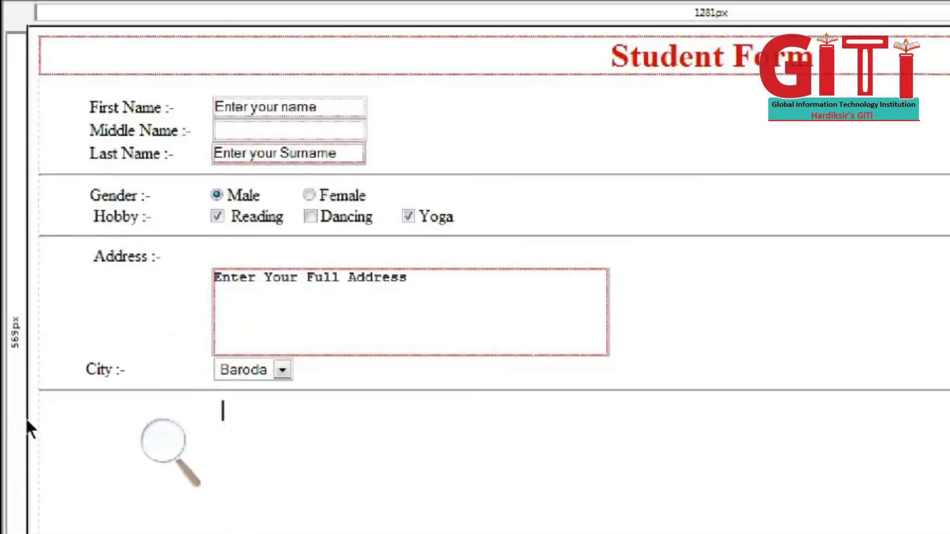
{"action": "key", "text": "BackSpace"}
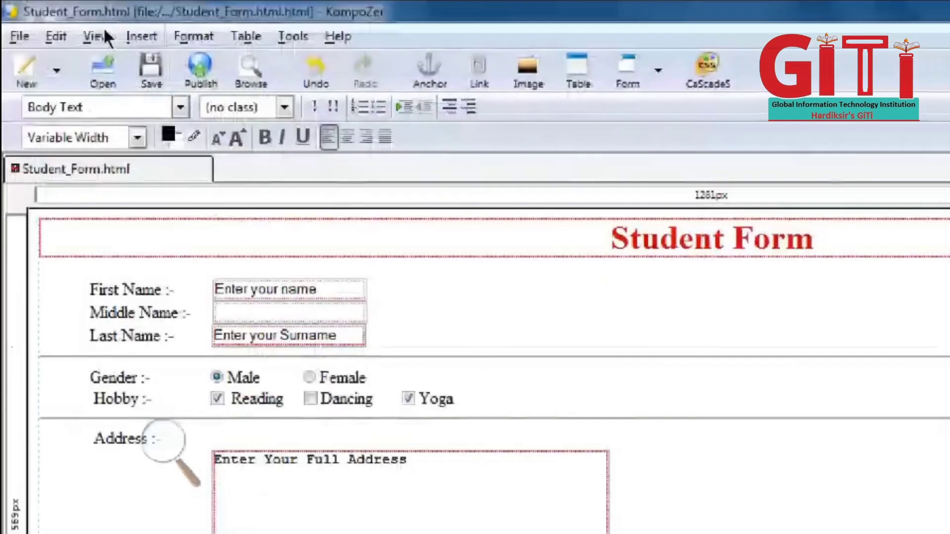
Start a form field of type Submit Button on the indented line and set its field name to Submit.
{"action": "left_click", "coordinate": [141, 36]}
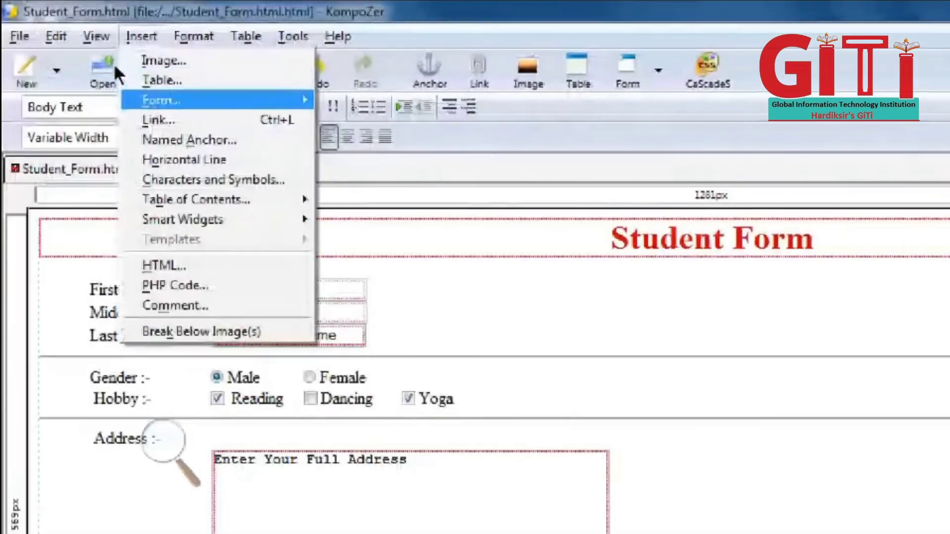
{"action": "left_click", "coordinate": [371, 129]}
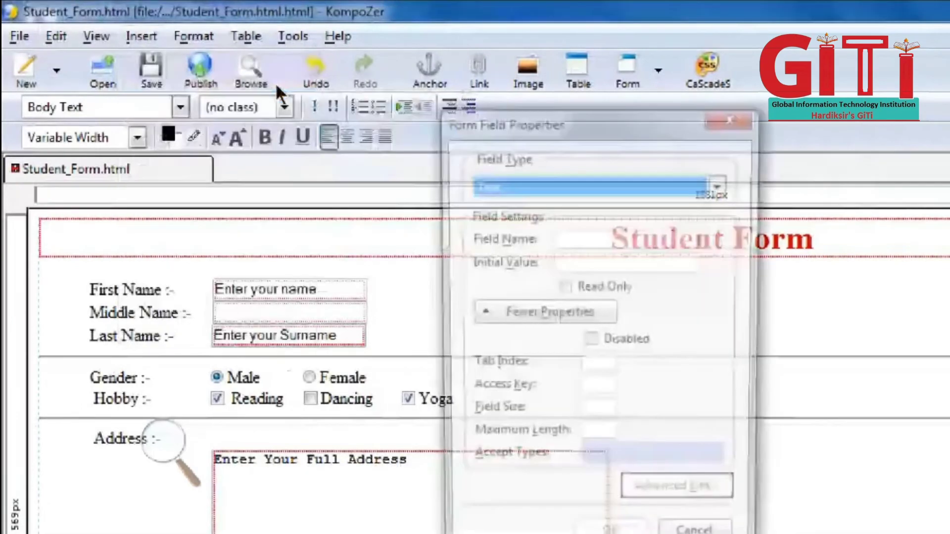
{"action": "key", "text": "alt+Down"}
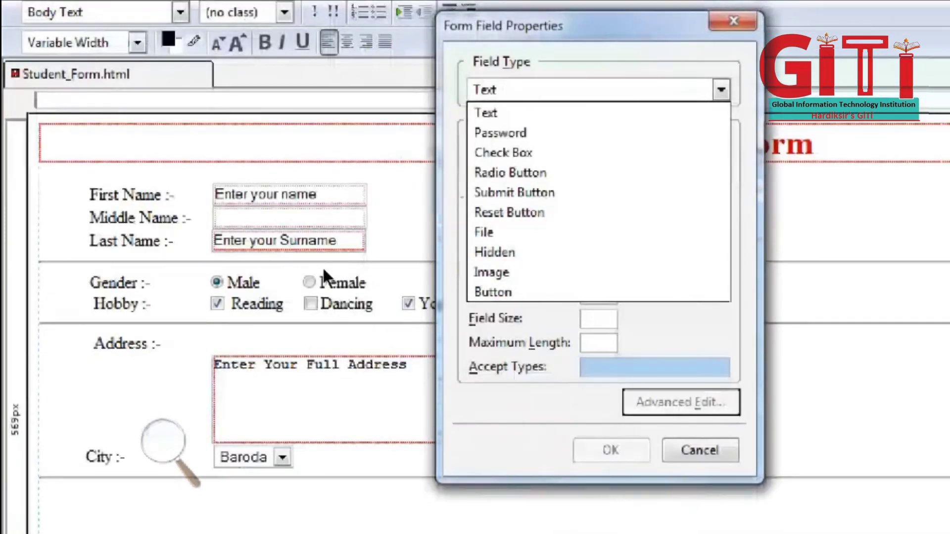
{"action": "left_click", "coordinate": [514, 193]}
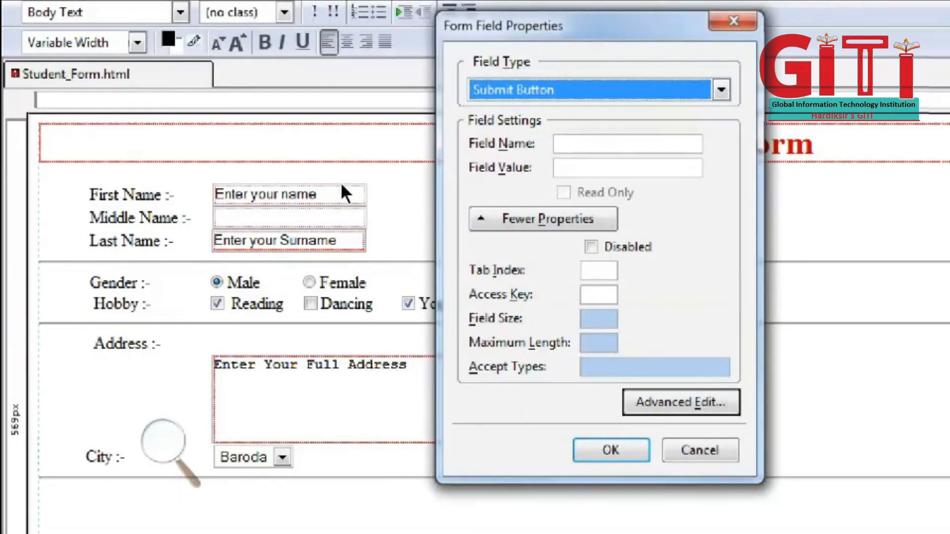
{"action": "left_click", "coordinate": [627, 144]}
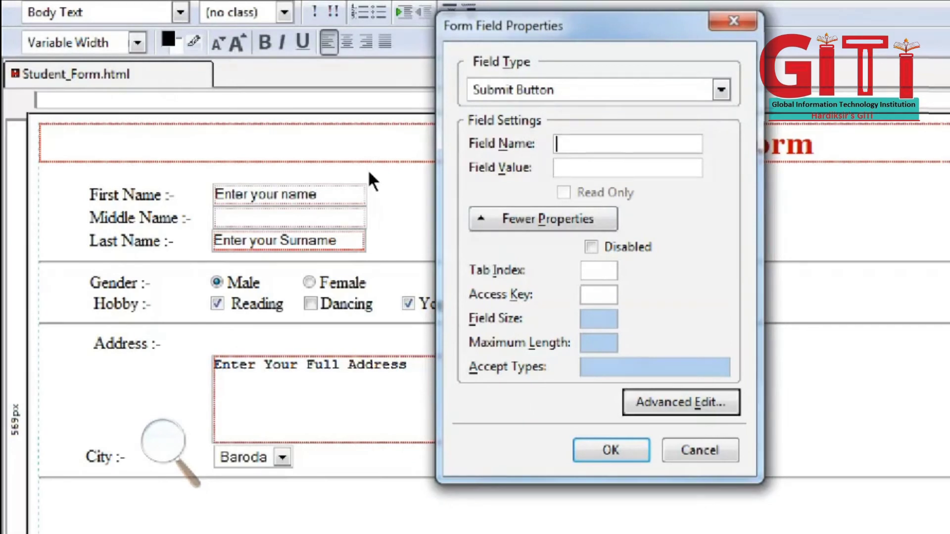
{"action": "type", "text": "Syb"}
{"action": "type", "text": "mit"}
{"action": "key", "text": "Left"}
{"action": "key", "text": "Left"}
{"action": "key", "text": "Left"}
{"action": "key", "text": "Left"}
{"action": "key", "text": "BackSpace"}
{"action": "type", "text": "u"}
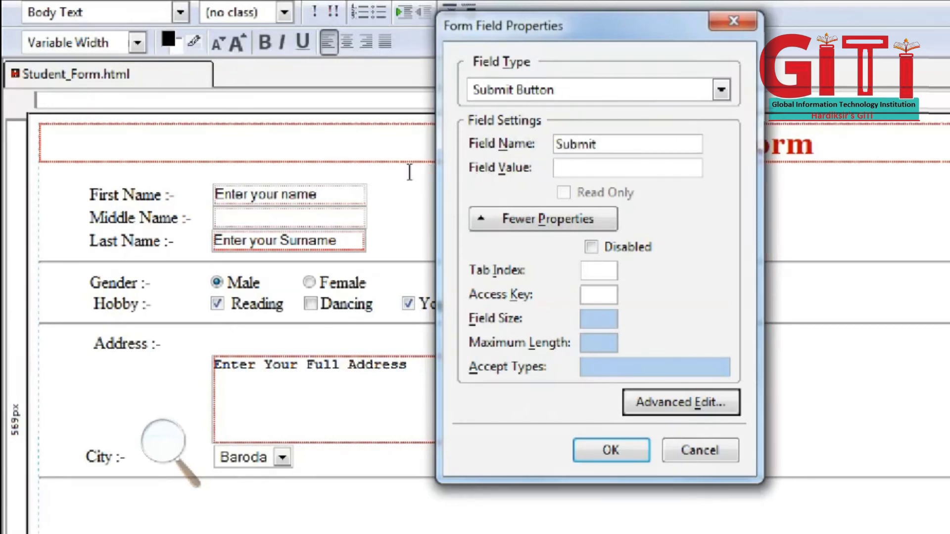
Set the submit button's field value to Submit and insert it into the form.
{"action": "key", "text": "Tab"}
{"action": "type", "text": "Submit"}
{"action": "key", "text": "Return"}
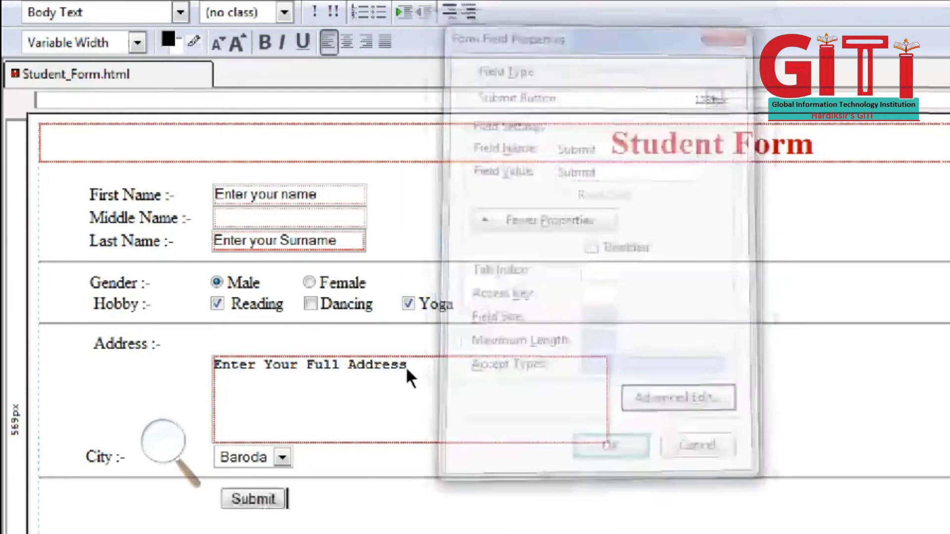
Add spacing after the Submit button and start another form field there.
{"action": "key", "text": "Tab"}
{"action": "key", "text": "Tab"}
{"action": "key", "text": "Tab"}
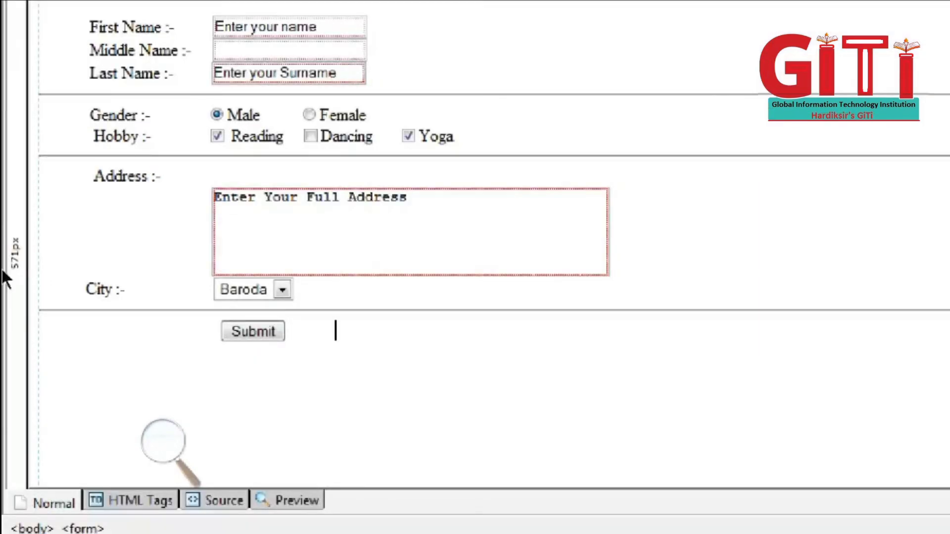
{"action": "key", "text": "alt+i"}
{"action": "key", "text": "Down"}
{"action": "key", "text": "Down"}
{"action": "key", "text": "Right"}
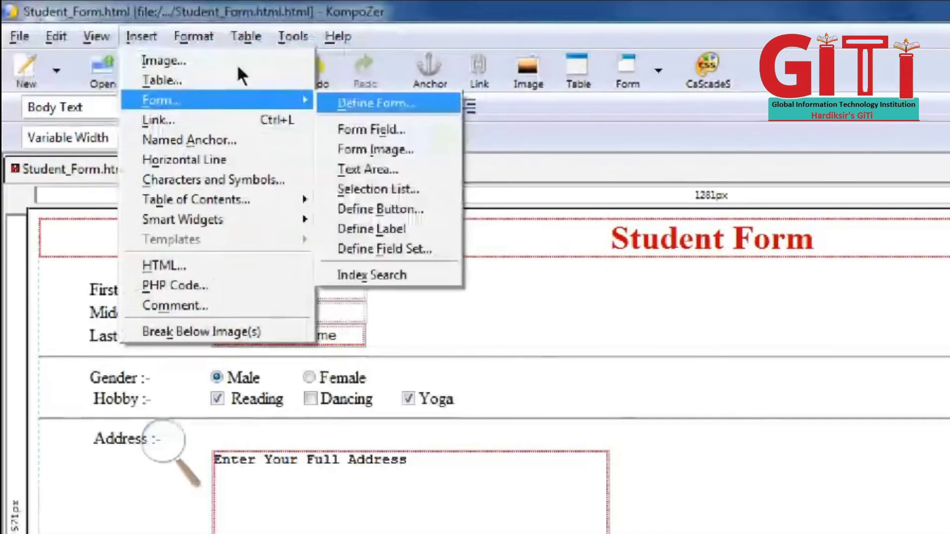
{"action": "key", "text": "Down"}
{"action": "key", "text": "Down"}
{"action": "key", "text": "Up"}
{"action": "key", "text": "Return"}
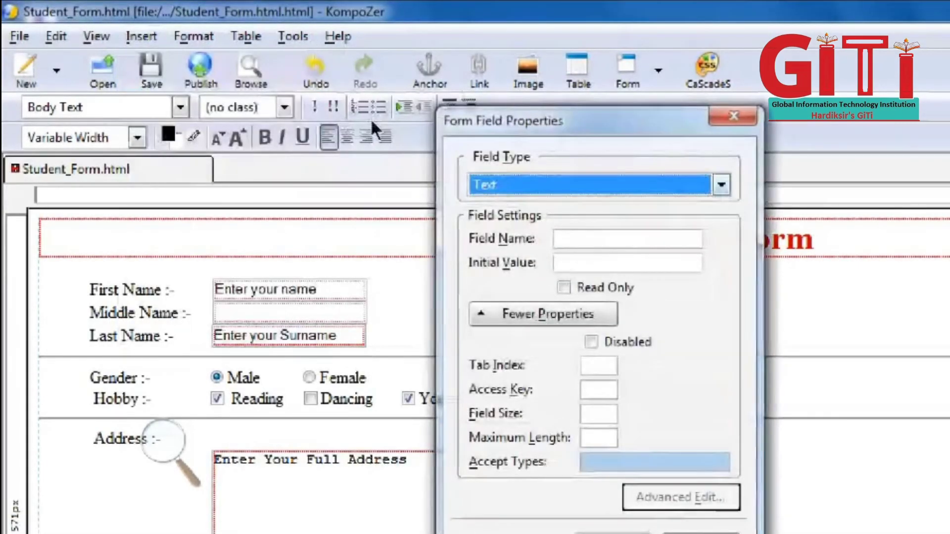
Set the new form field's type to Reset Button.
{"action": "key", "text": "alt+Down"}
{"action": "key", "text": "Down"}
{"action": "key", "text": "Down"}
{"action": "key", "text": "Down"}
{"action": "key", "text": "Down"}
{"action": "key", "text": "Down"}
{"action": "key", "text": "Down"}
{"action": "key", "text": "Up"}
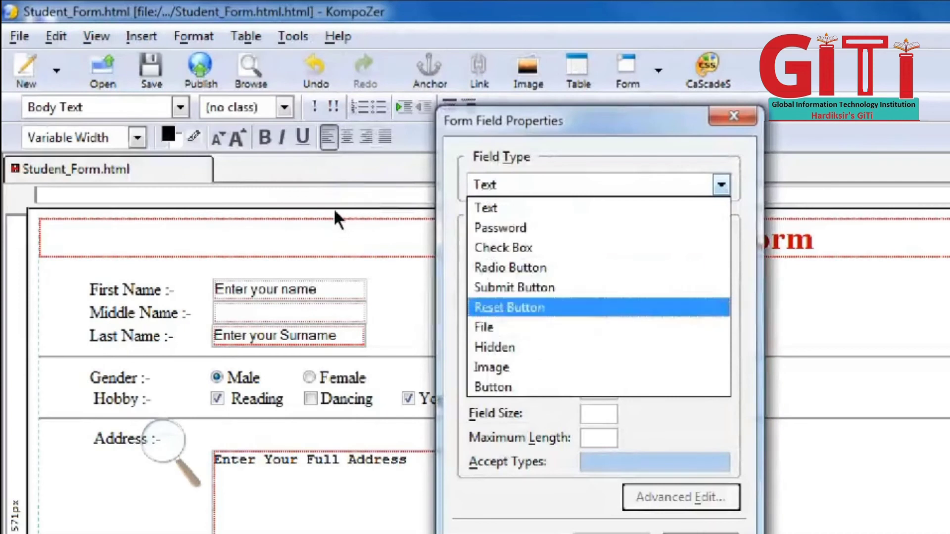
{"action": "key", "text": "Return"}
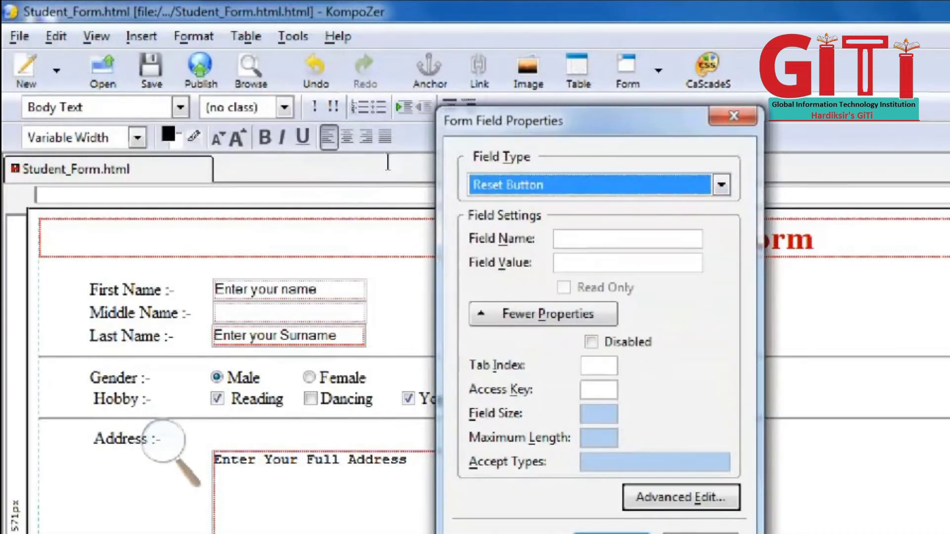
Enter Reset as both the reset button's field name and value, and insert it beside the Submit button.
{"action": "key", "text": "Tab"}
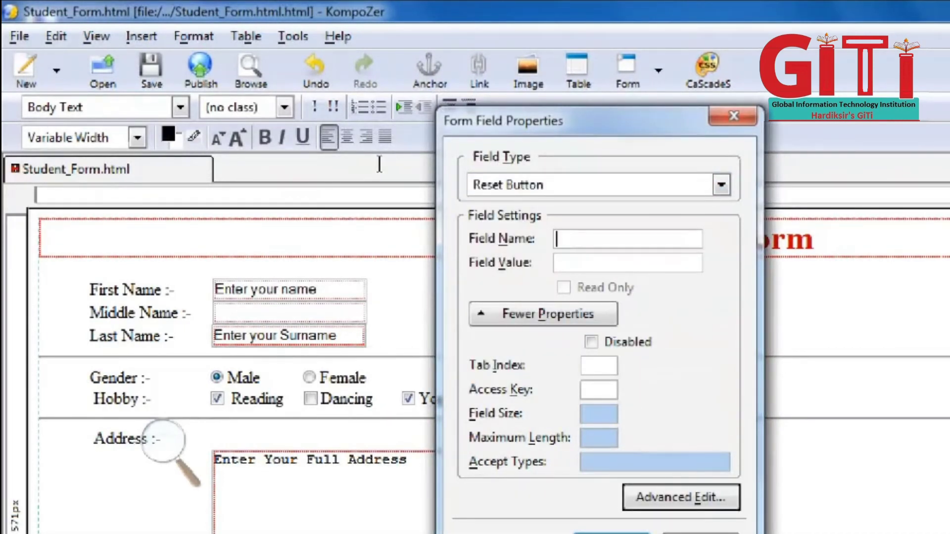
{"action": "type", "text": "Reset"}
{"action": "key", "text": "Tab"}
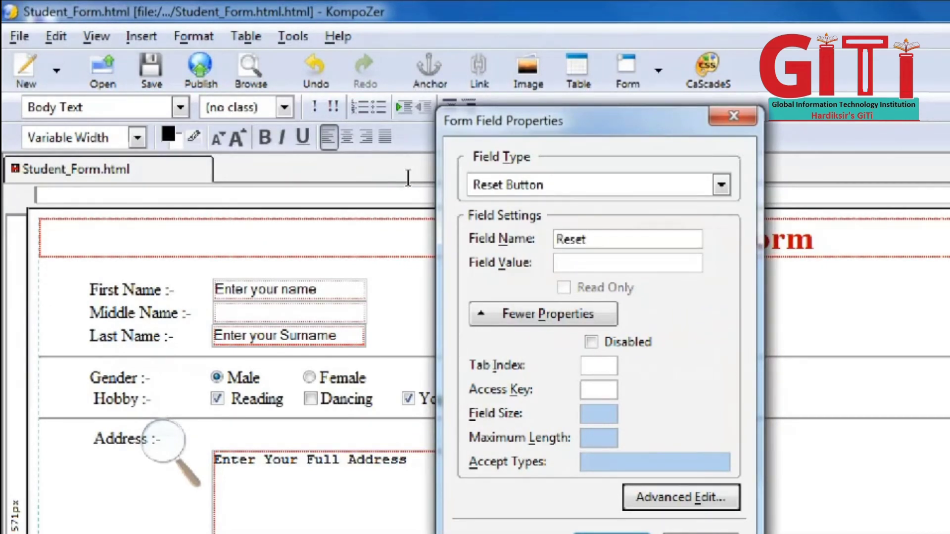
{"action": "type", "text": "Reset"}
{"action": "key", "text": "BackSpace"}
{"action": "type", "text": "t"}
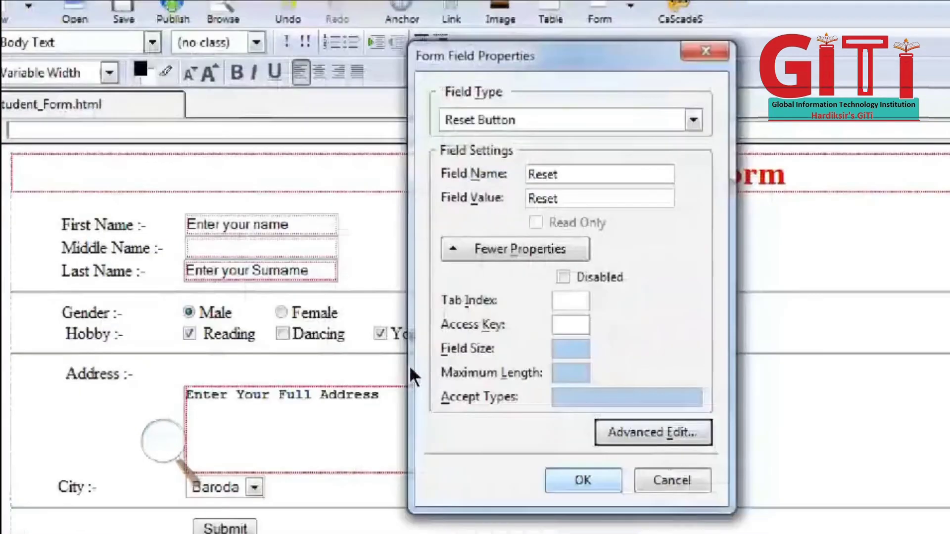
{"action": "key", "text": "Return"}
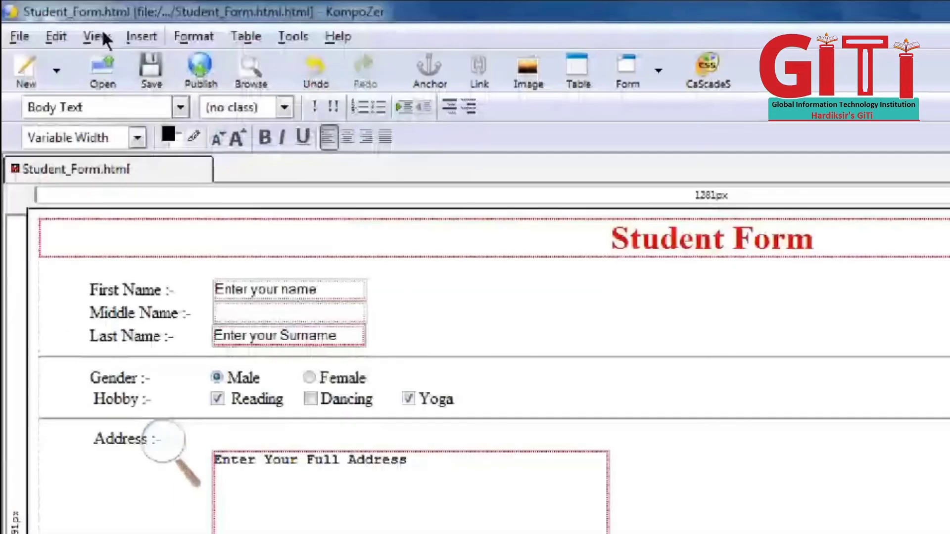
Insert a horizontal line below the Submit and Reset buttons.
{"action": "left_click", "coordinate": [142, 36]}
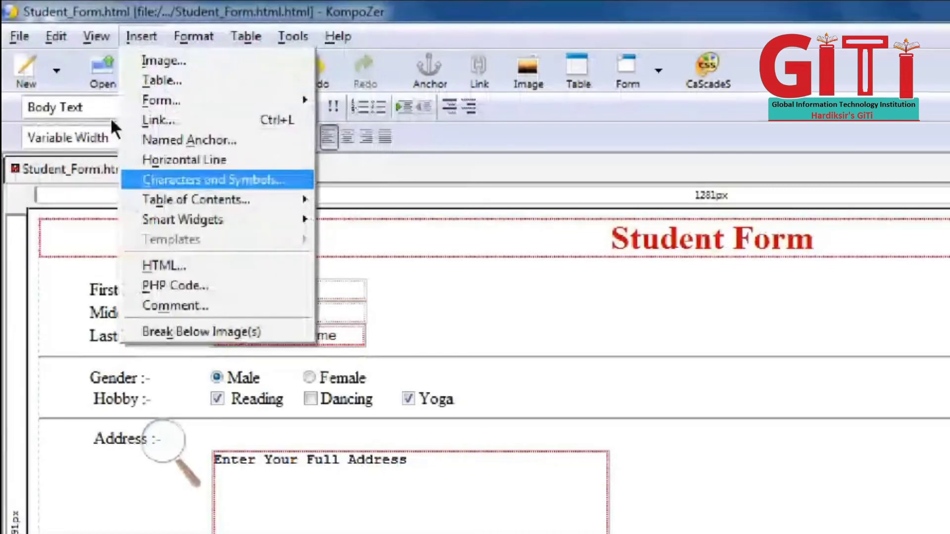
{"action": "key", "text": "Return"}
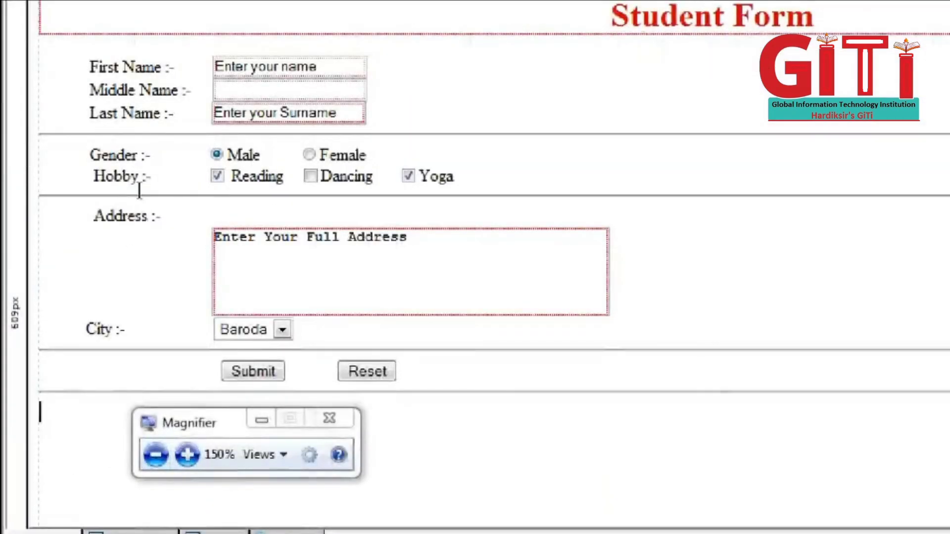
{"action": "left_click_drag", "start_coordinate": [140, 191], "coordinate": [144, 290]}
{"action": "left_click_drag", "start_coordinate": [143, 348], "coordinate": [146, 386]}
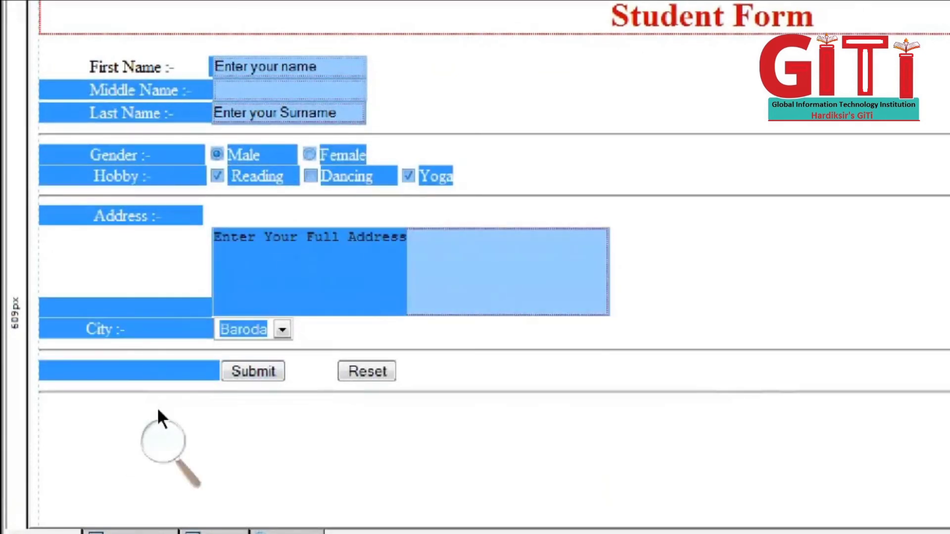
{"action": "left_click", "coordinate": [156, 406]}
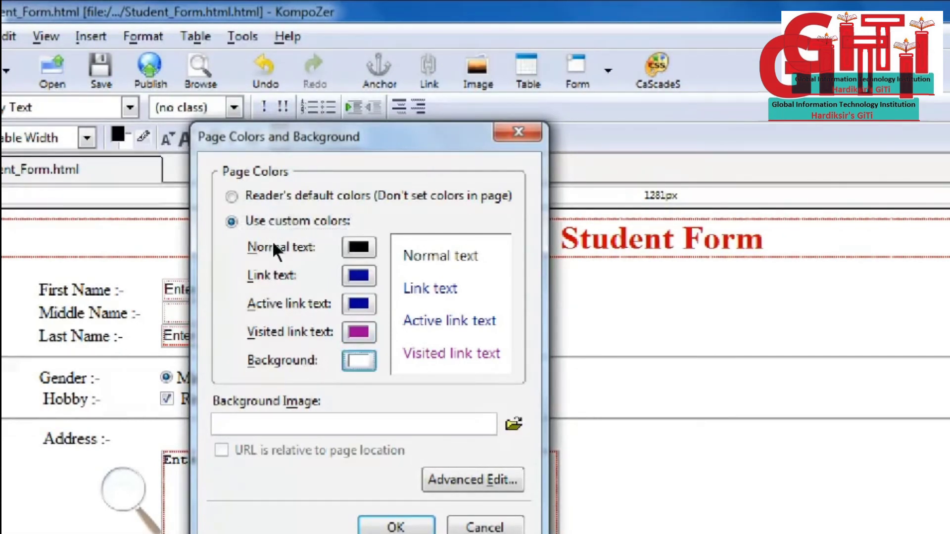
Set the page's custom background color to light cyan #99FFFF.
{"action": "key", "text": "space"}
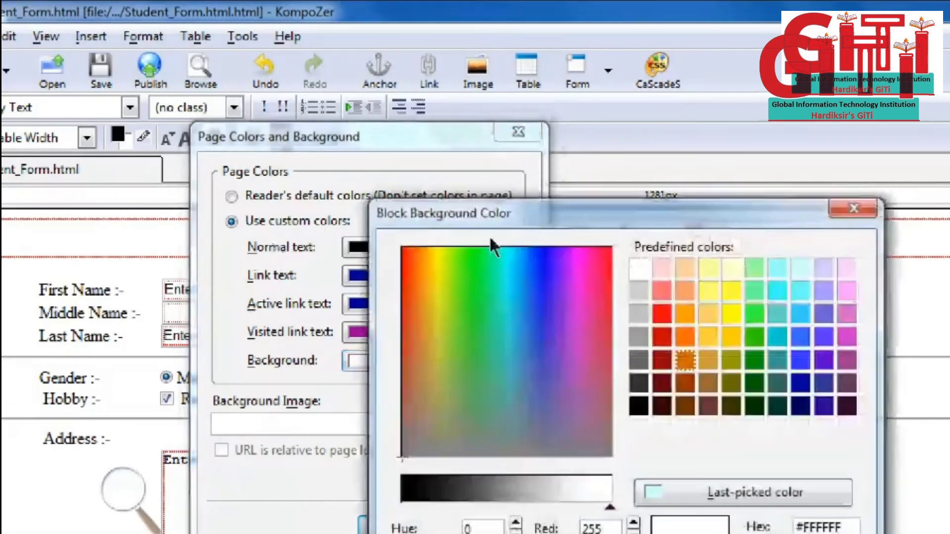
{"action": "key", "text": "Up"}
{"action": "key", "text": "space"}
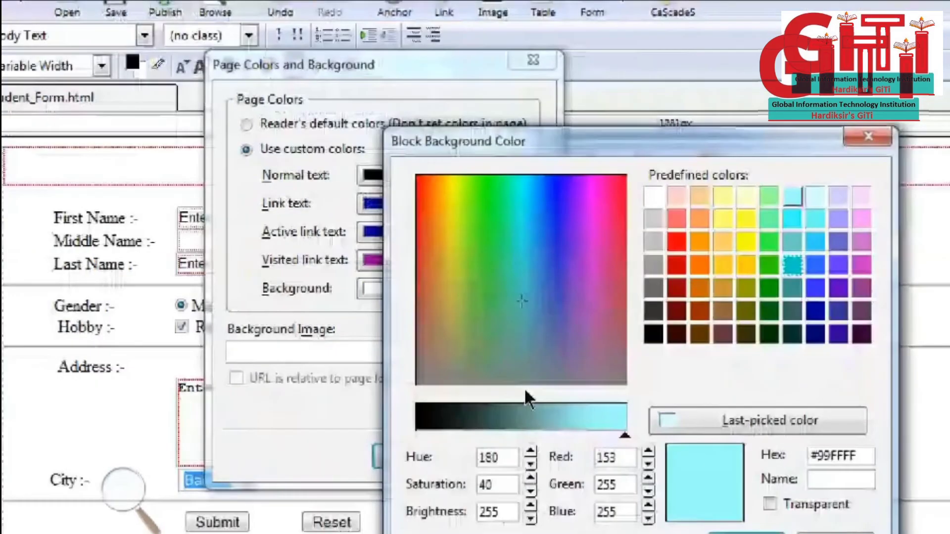
{"action": "key", "text": "Return"}
{"action": "key", "text": "Return"}
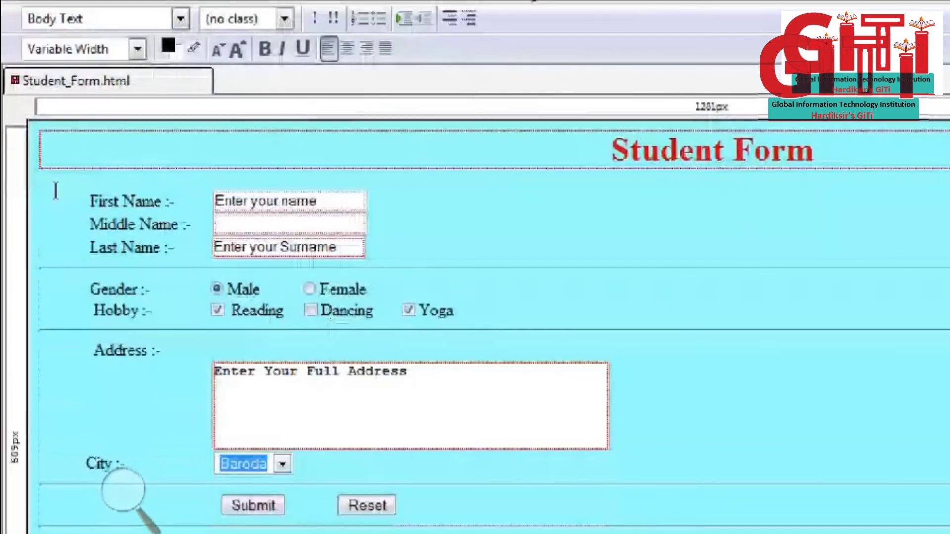
Select the form contents below the title and set their text color to dark blue #000099.
{"action": "left_click_drag", "start_coordinate": [56, 191], "coordinate": [240, 366]}
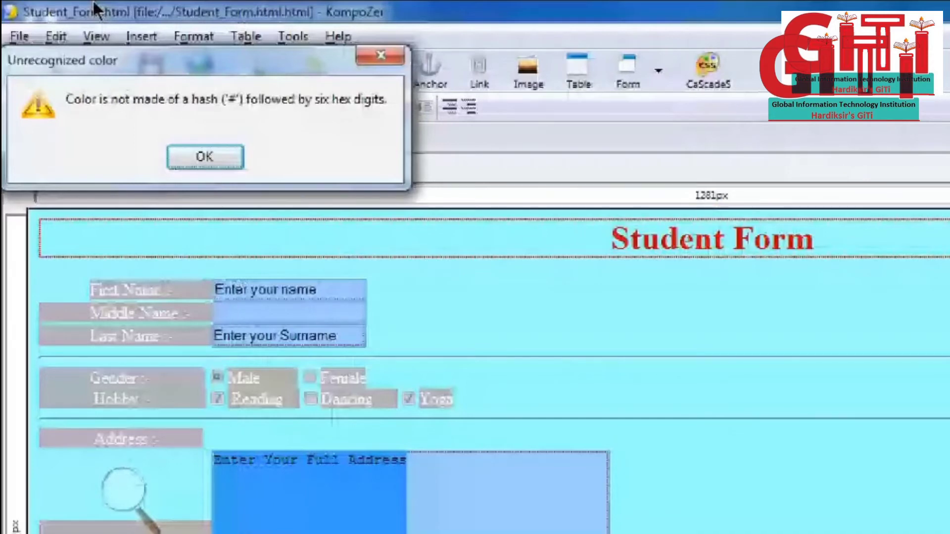
{"action": "key", "text": "Return"}
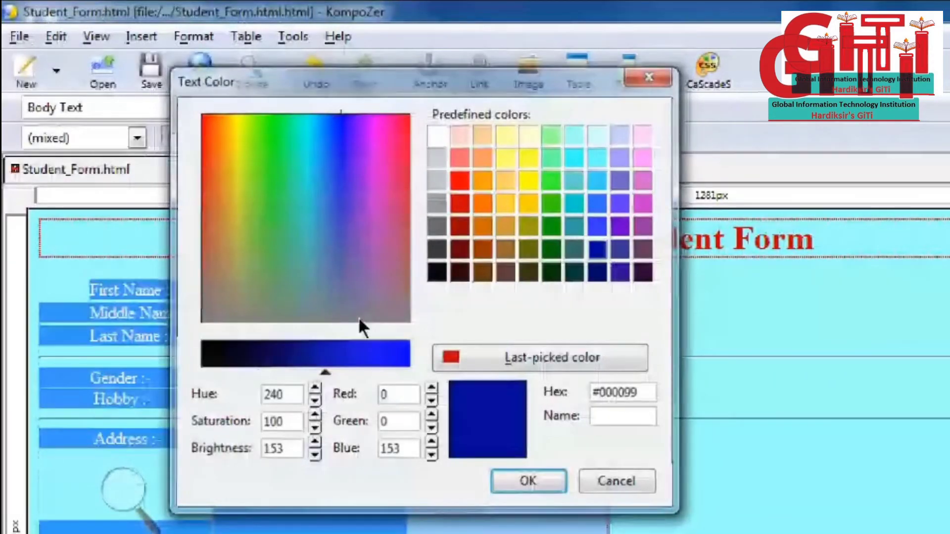
{"action": "key", "text": "Return"}
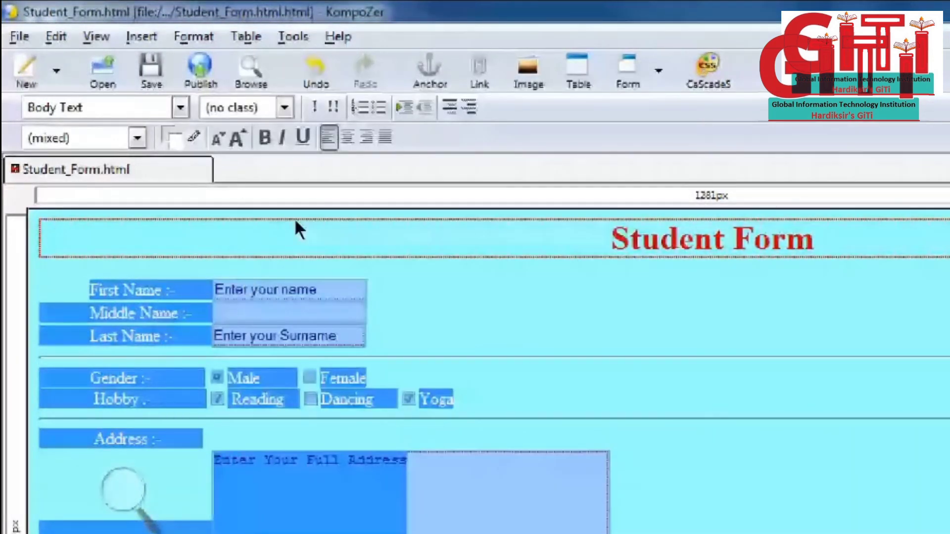
{"action": "left_click", "coordinate": [239, 533]}
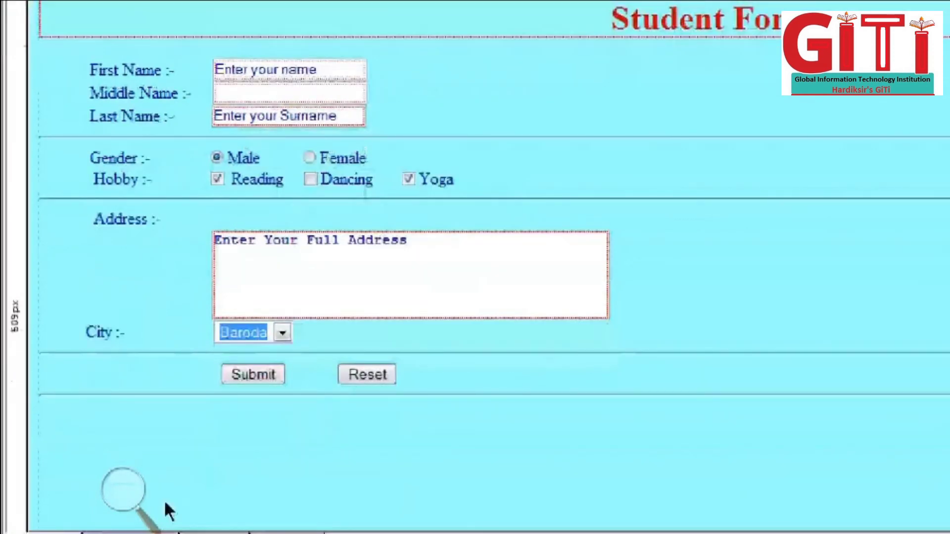
Show the form's HTML source and look through the code for its fields and buttons.
{"action": "left_click", "coordinate": [139, 494]}
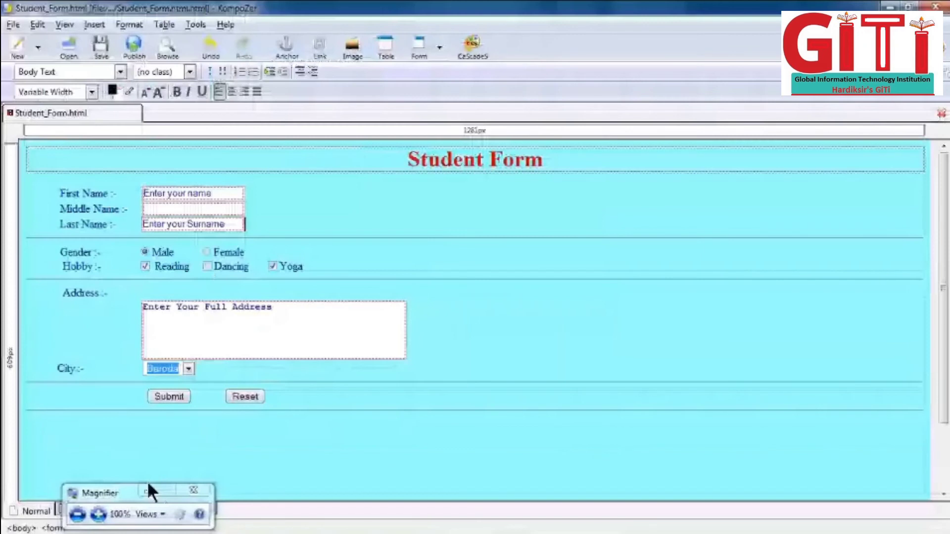
{"action": "key", "text": "super+plus"}
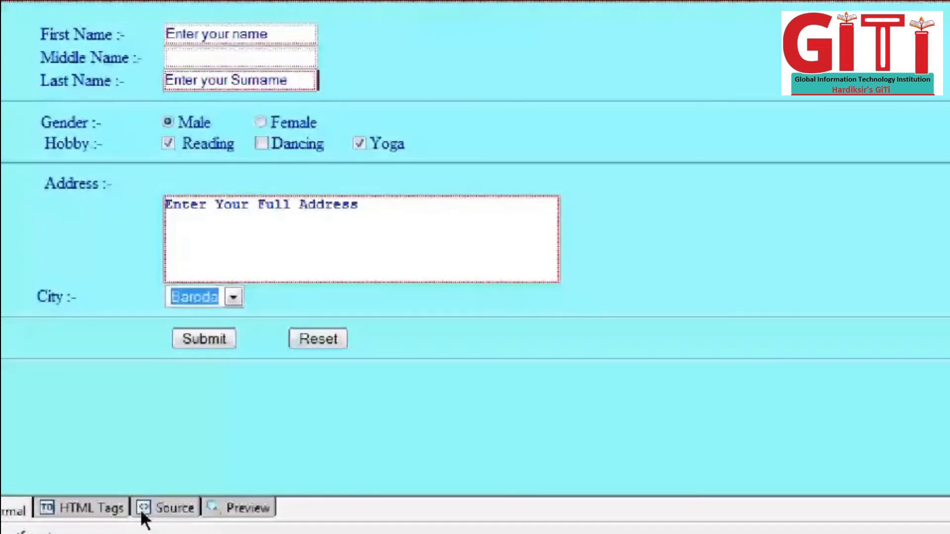
{"action": "left_click", "coordinate": [141, 509]}
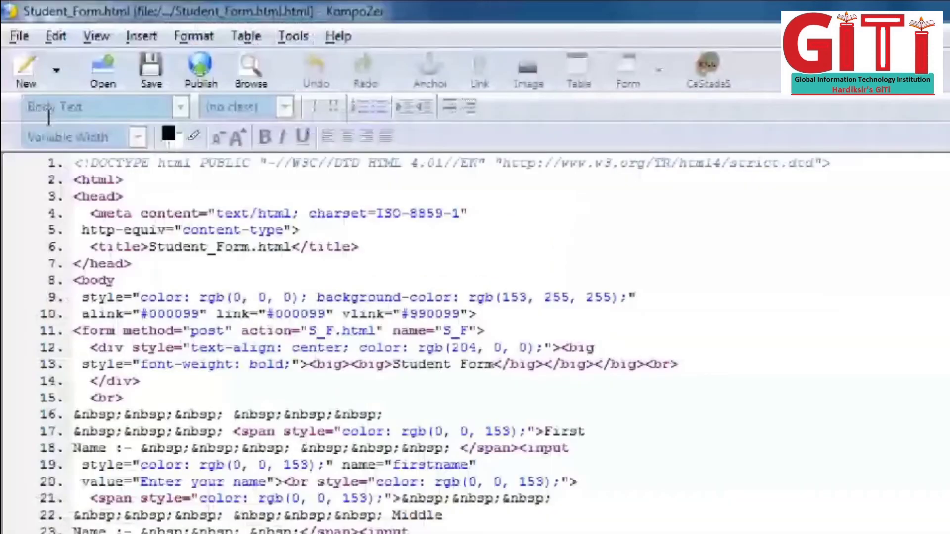
{"action": "key", "text": "ctrl+a"}
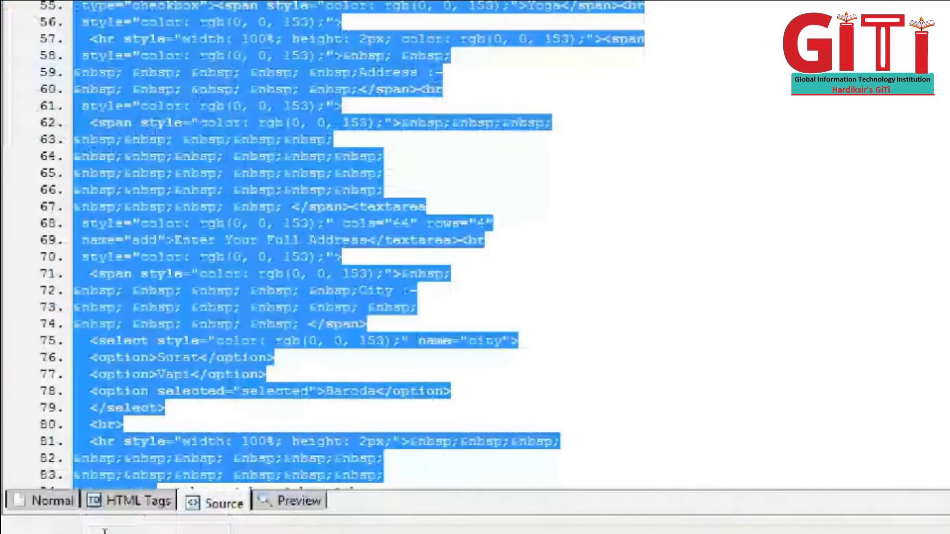
{"action": "left_click_drag", "start_coordinate": [105, 532], "coordinate": [105, 533]}
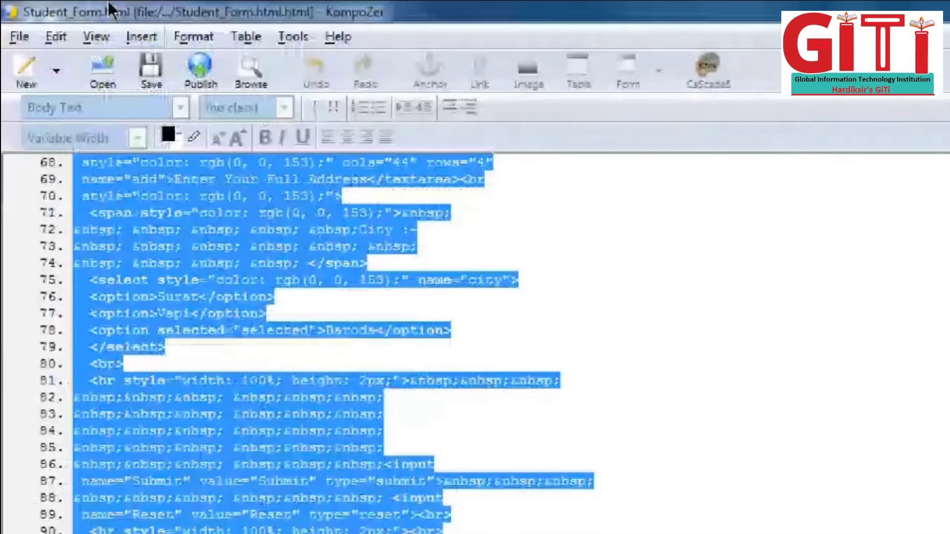
{"action": "left_click_drag", "start_coordinate": [242, 230], "coordinate": [292, 230]}
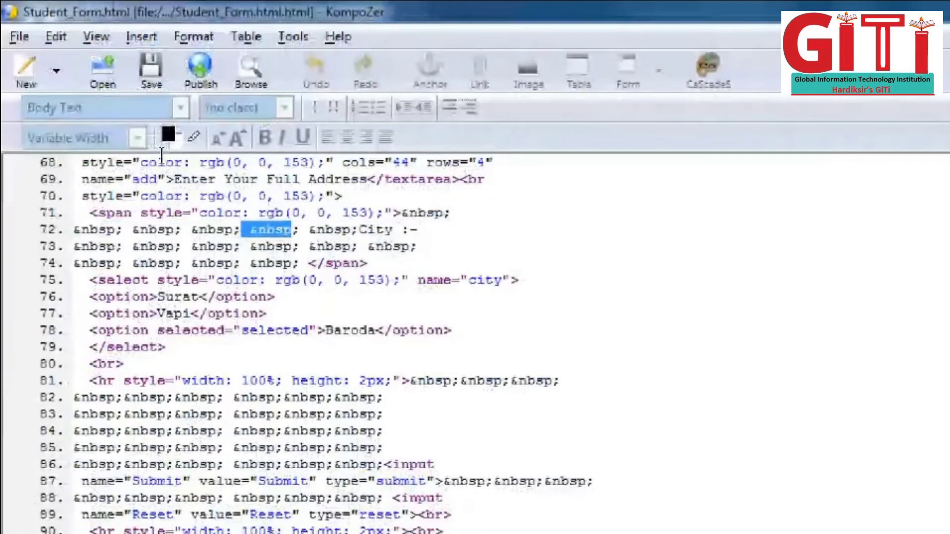
{"action": "key", "text": "shift+Down"}
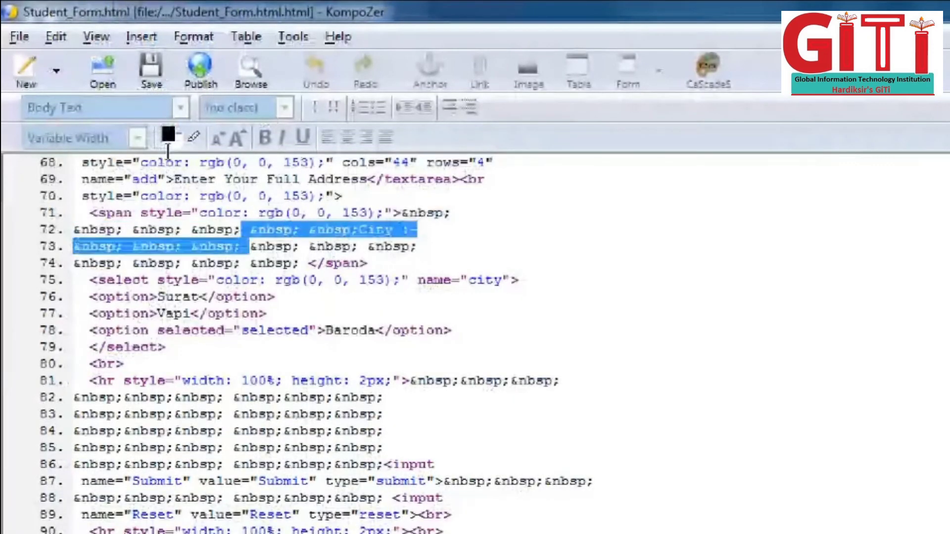
{"action": "left_click_drag", "start_coordinate": [199, 196], "coordinate": [232, 196]}
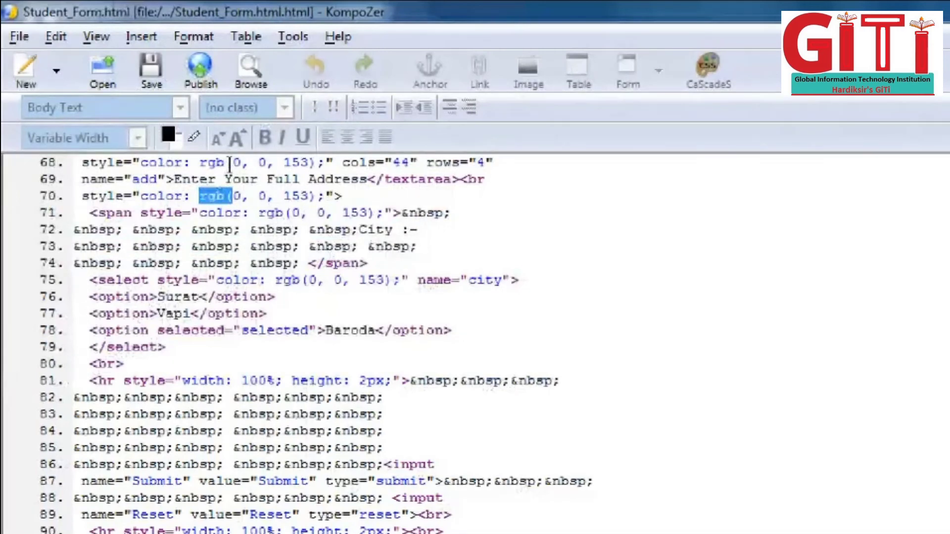
{"action": "left_click", "coordinate": [334, 246]}
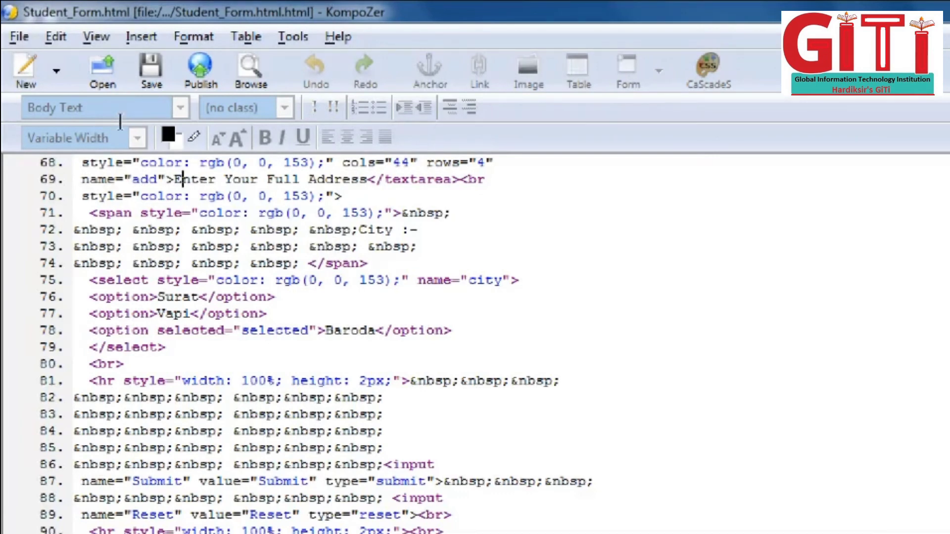
In the source, remove the word "Full" from the address text area's default text and return to the form's normal editing view.
{"action": "left_click_drag", "start_coordinate": [181, 179], "coordinate": [383, 179]}
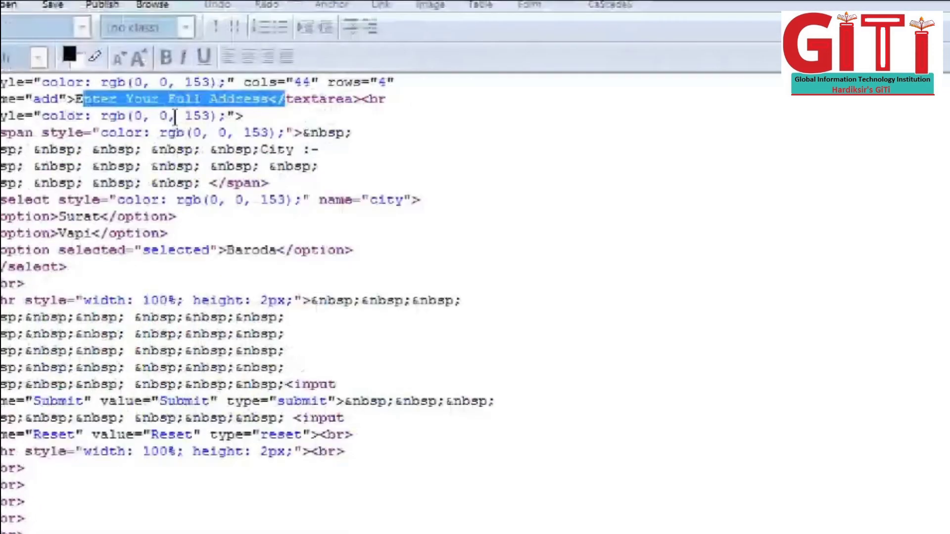
{"action": "double_click", "coordinate": [187, 100]}
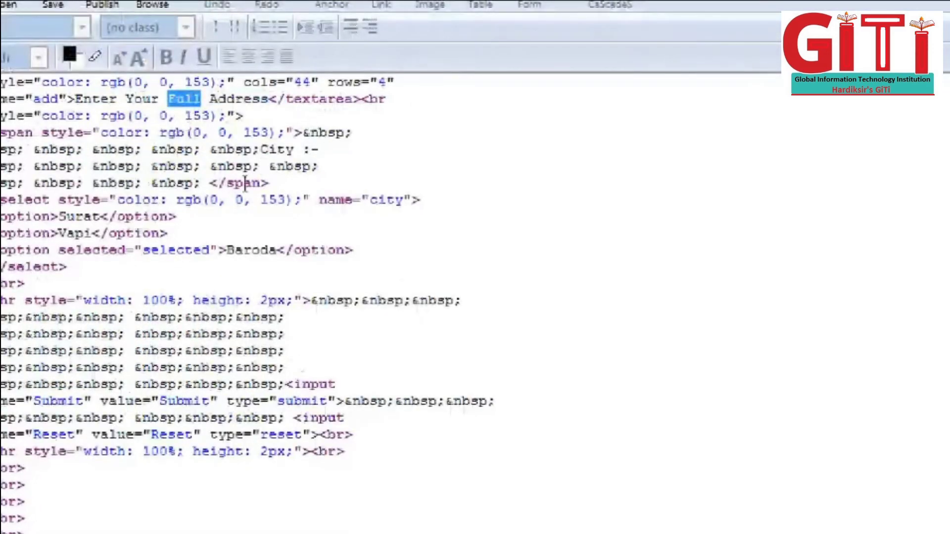
{"action": "key", "text": "Delete"}
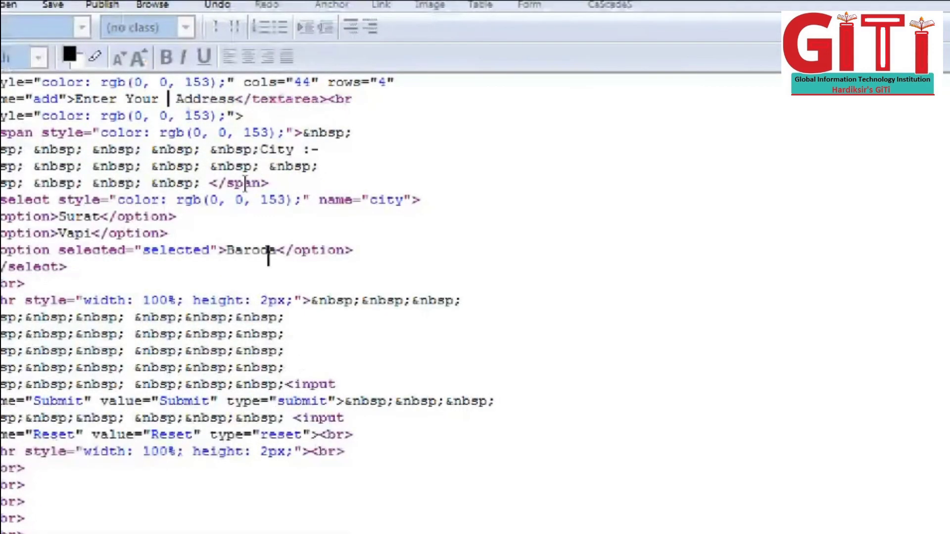
{"action": "key", "text": "ctrl+Page_Up"}
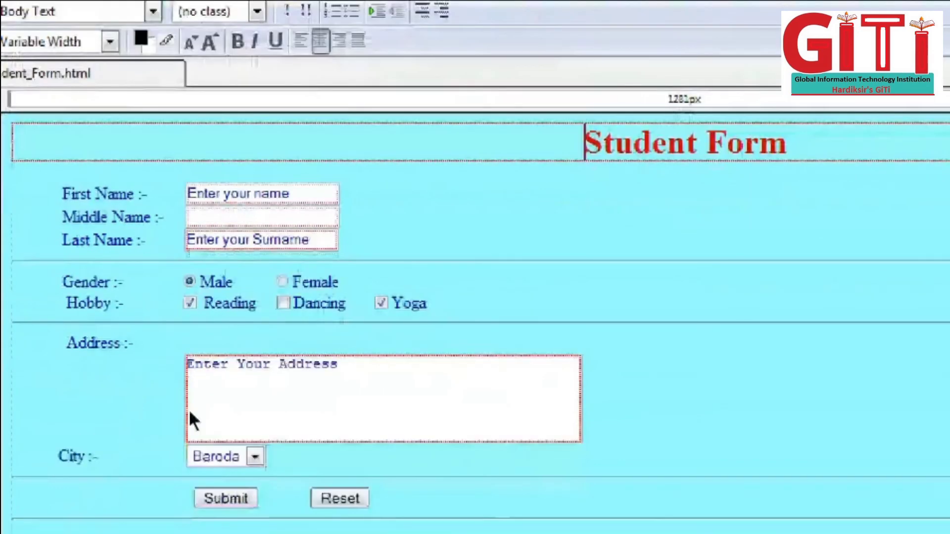
Show the form's HTML source again and switch to Magnifier to reduce the screen zoom to 100%.
{"action": "left_click", "coordinate": [223, 503]}
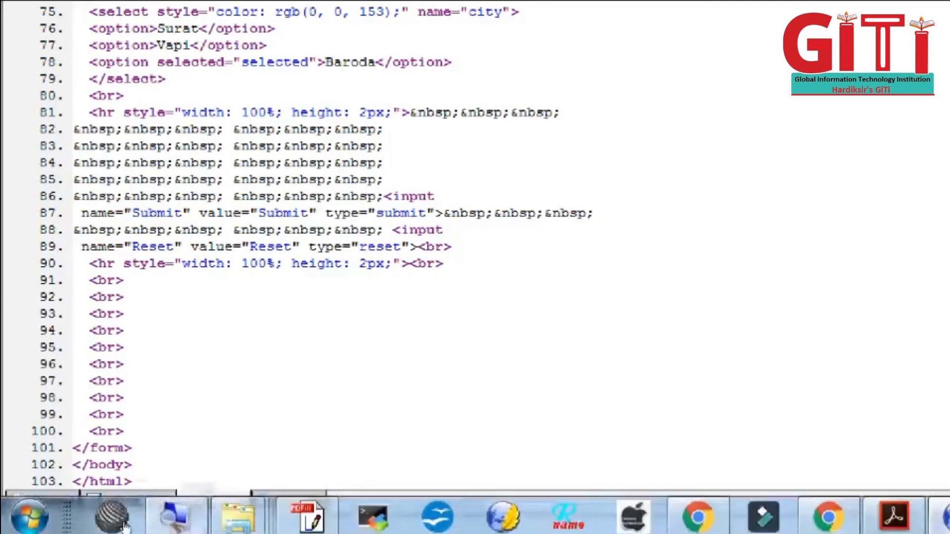
{"action": "left_click", "coordinate": [185, 517]}
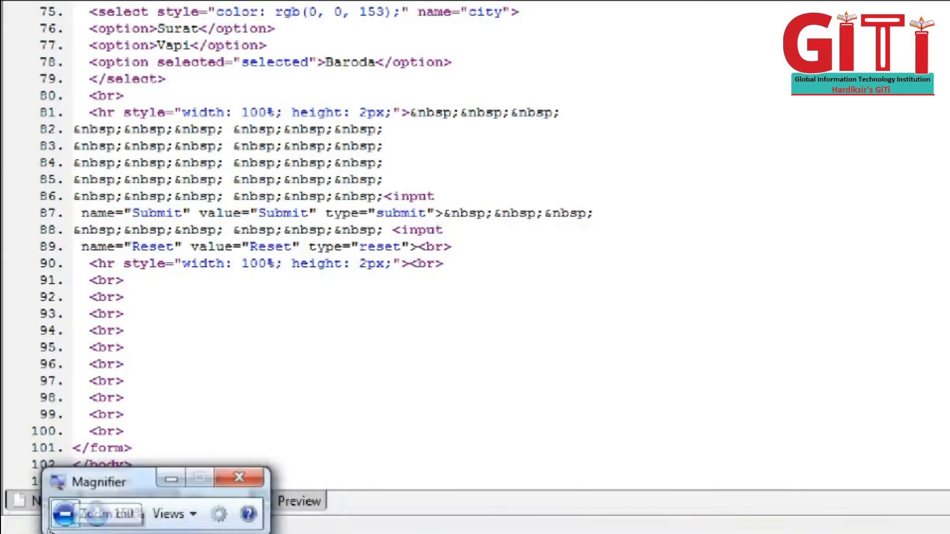
{"action": "left_click", "coordinate": [54, 525]}
{"action": "left_click", "coordinate": [48, 525]}
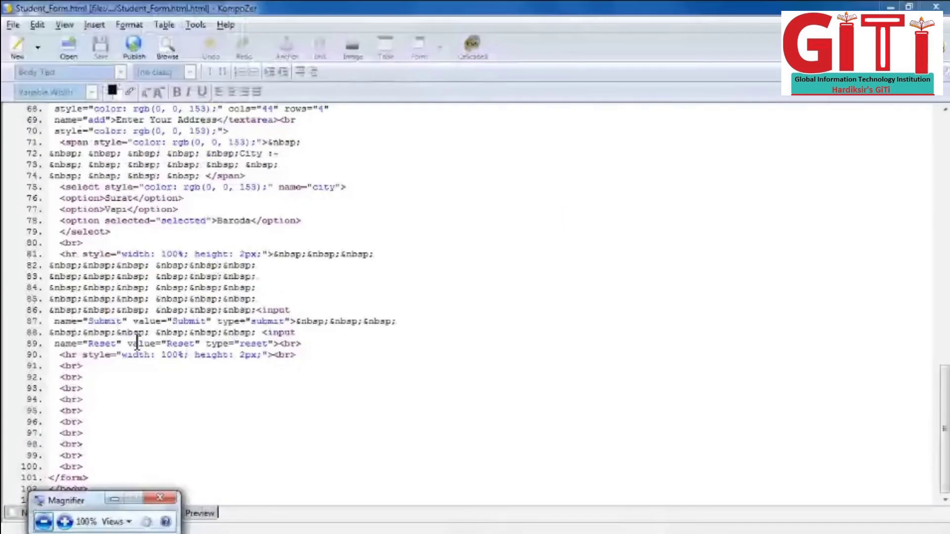
Return from the source to the form's normal editing view and minimize the Magnifier window.
{"action": "left_click", "coordinate": [210, 408]}
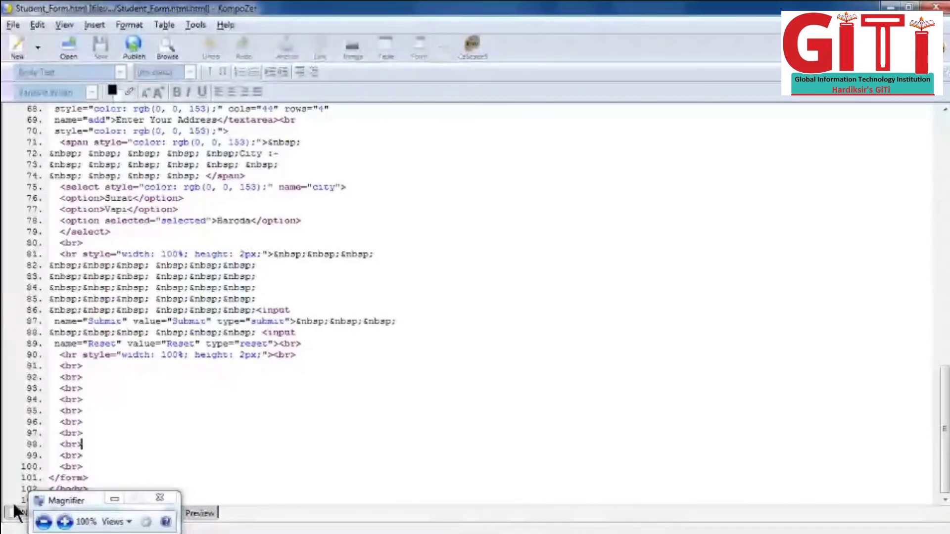
{"action": "left_click", "coordinate": [15, 507]}
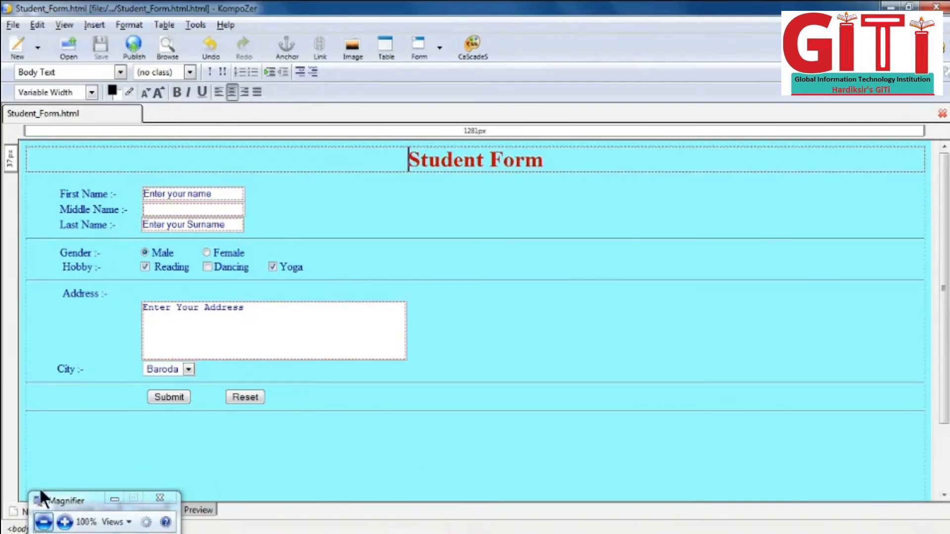
{"action": "left_click", "coordinate": [117, 499]}
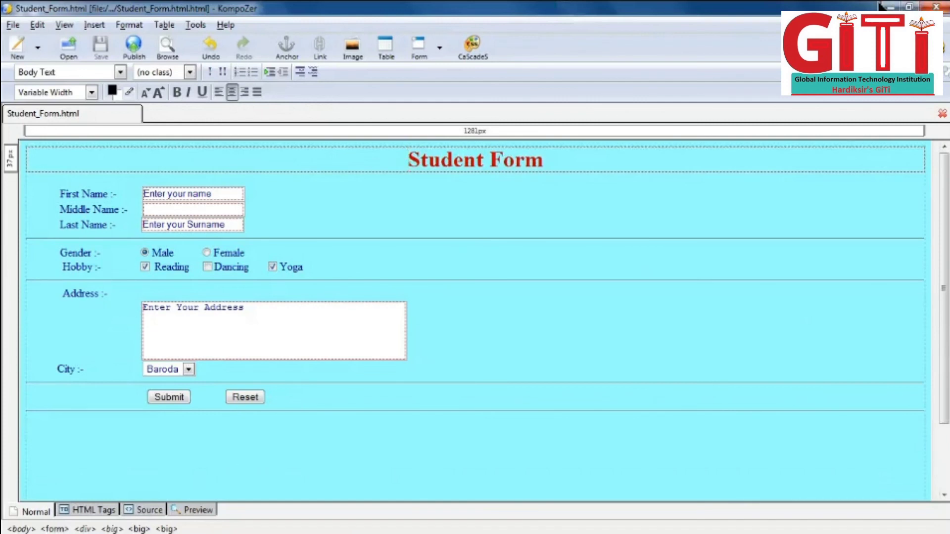